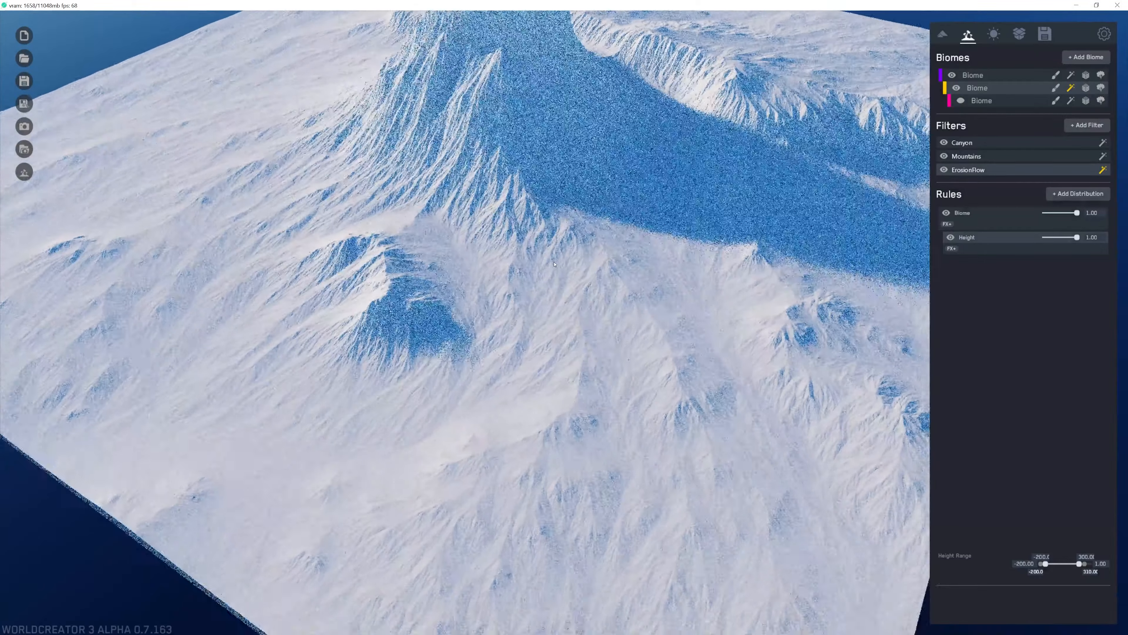
Lower the upper limits of the ErosionFlow height rule's Height Range to about -71 and 16.
{"action": "scroll", "coordinate": [662, 364], "scroll_direction": "up", "scroll_amount": 4}
{"action": "scroll", "coordinate": [629, 415], "scroll_direction": "down", "scroll_amount": 2}
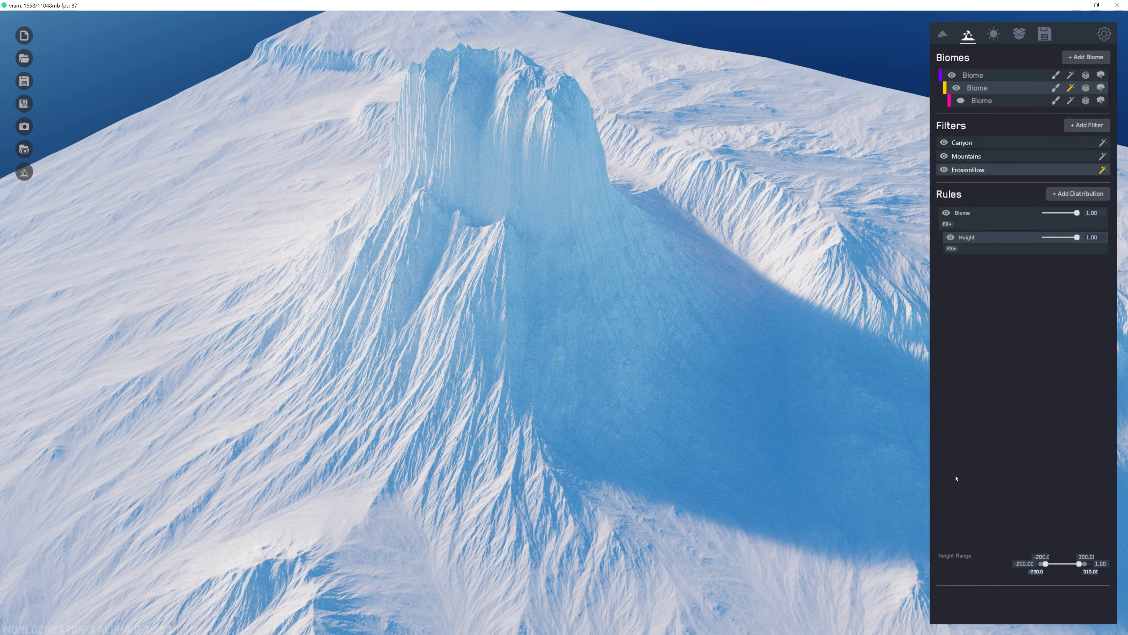
{"action": "mouse_move", "coordinate": [1087, 568]}
{"action": "left_mouse_down"}
{"action": "mouse_move", "coordinate": [1060, 567]}
{"action": "mouse_move", "coordinate": [1070, 564]}
{"action": "left_mouse_up"}
{"action": "scroll", "coordinate": [724, 186], "scroll_direction": "down", "scroll_amount": 5}
{"action": "middle_click_drag", "start_coordinate": [725, 185], "coordinate": [493, 265]}
Set the lighting's Sun Angle Horizontal to 0.52 and check the shading across the terrain.
{"action": "left_click", "coordinate": [993, 35]}
{"action": "mouse_move", "coordinate": [1046, 69]}
{"action": "left_mouse_down"}
{"action": "mouse_move", "coordinate": [1017, 68]}
{"action": "mouse_move", "coordinate": [1048, 69]}
{"action": "left_mouse_up"}
{"action": "middle_click_drag", "start_coordinate": [870, 243], "coordinate": [435, 282]}
{"action": "scroll", "coordinate": [435, 282], "scroll_direction": "down", "scroll_amount": 5}
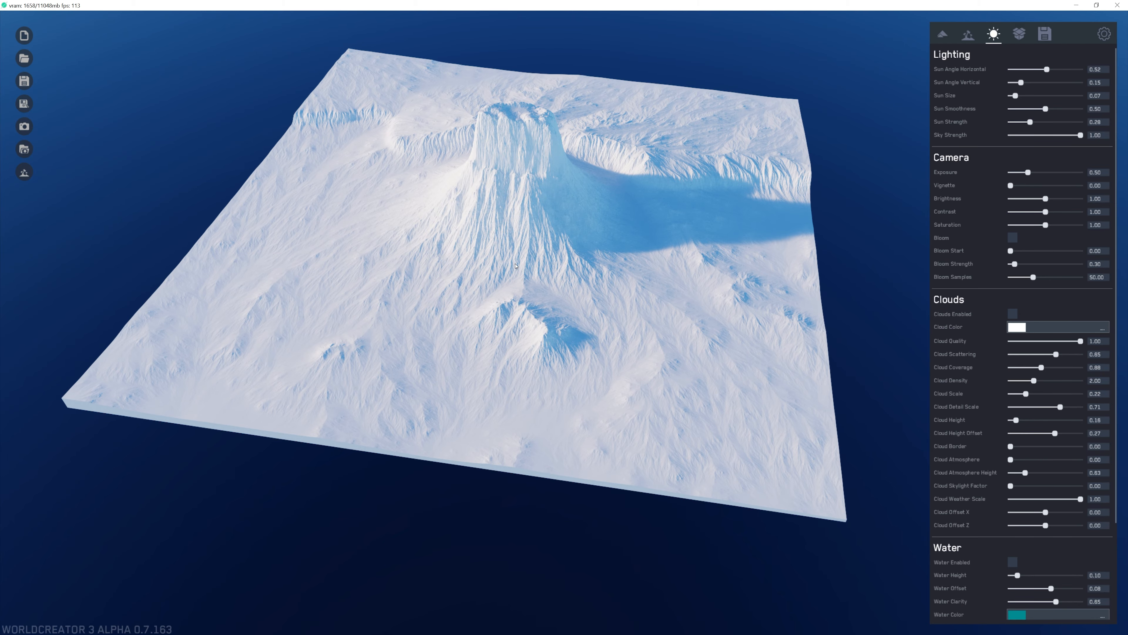
{"action": "right_click_drag", "start_coordinate": [709, 141], "coordinate": [658, 135]}
Try adding a Denoise filter to the top-level purple biome.
{"action": "left_click", "coordinate": [969, 35]}
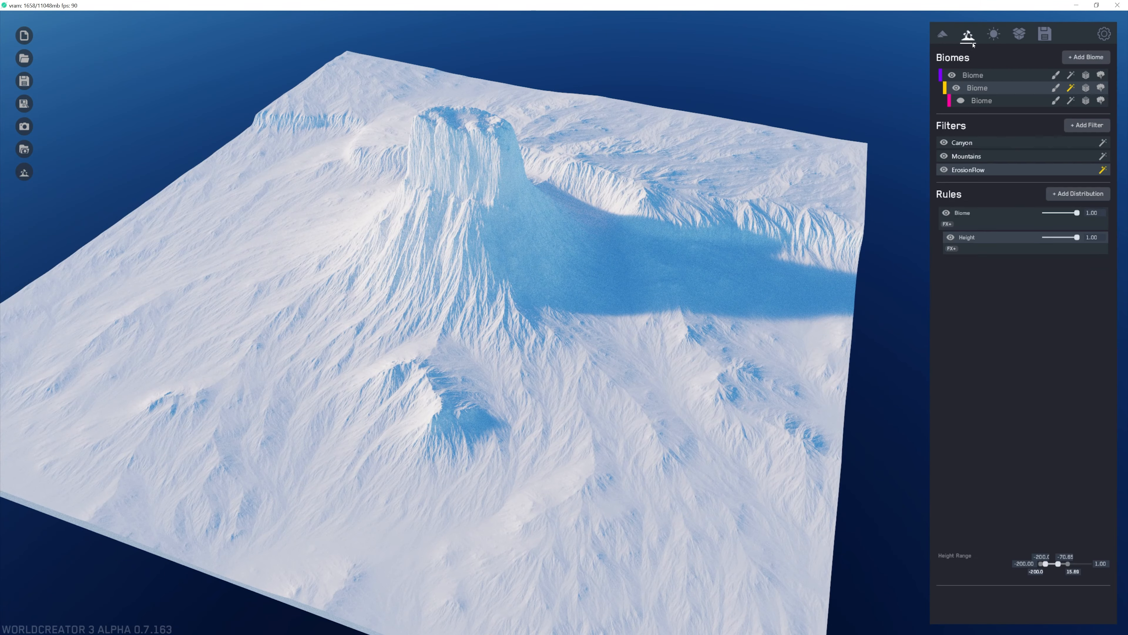
{"action": "left_click", "coordinate": [1012, 77]}
{"action": "scroll", "coordinate": [712, 244], "scroll_direction": "up", "scroll_amount": 2}
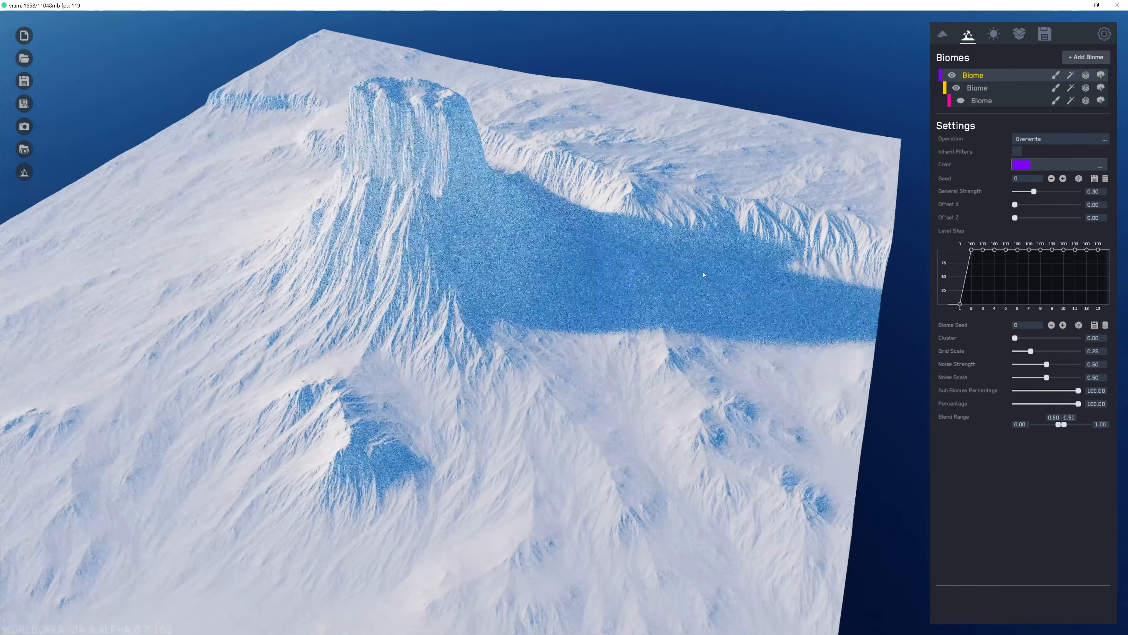
{"action": "right_click_drag", "start_coordinate": [712, 244], "coordinate": [666, 245]}
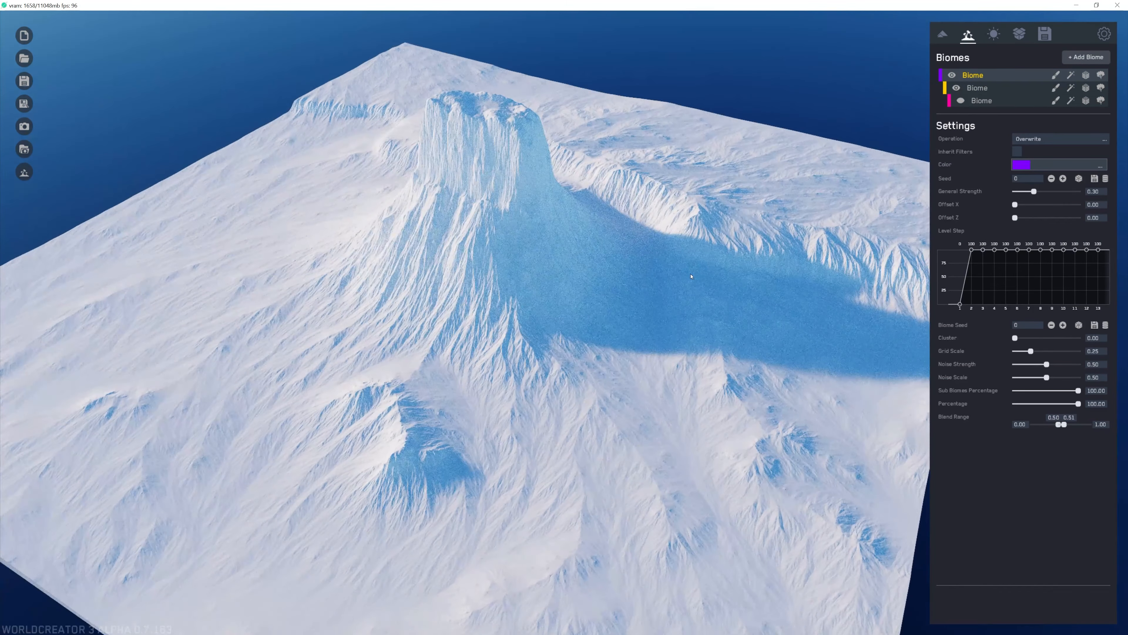
{"action": "left_click", "coordinate": [1072, 76]}
{"action": "left_click", "coordinate": [1087, 124]}
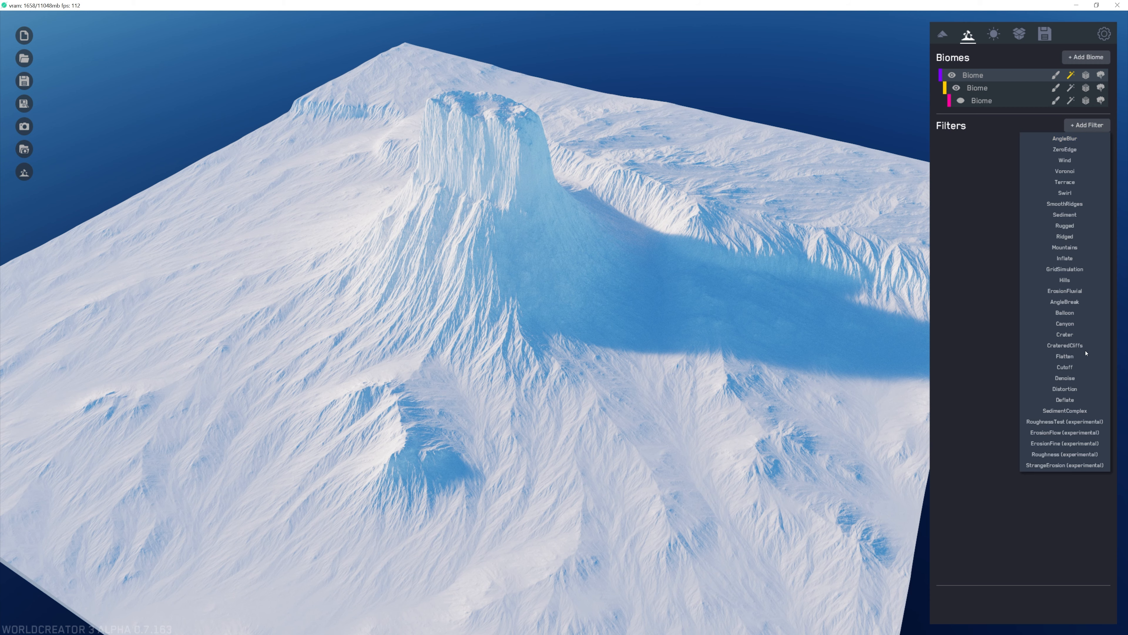
{"action": "left_click", "coordinate": [1065, 378]}
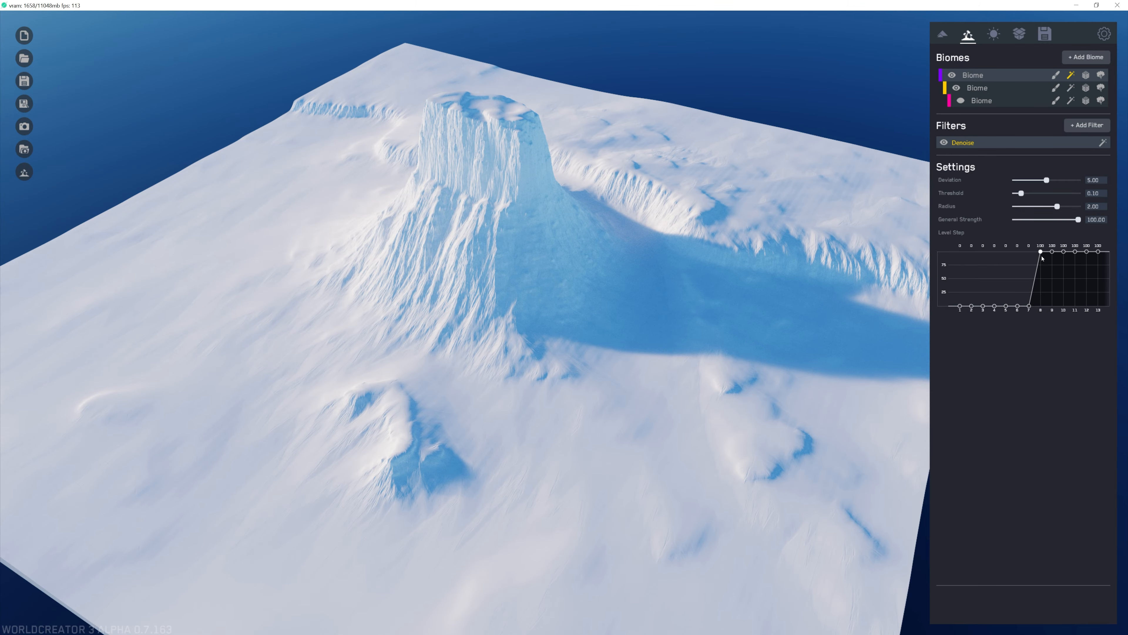
Try a humped Level Step curve over levels 8 to 13 on the Denoise filter, and delete the filter.
{"action": "mouse_move", "coordinate": [1041, 256]}
{"action": "left_mouse_down"}
{"action": "mouse_move", "coordinate": [1040, 287]}
{"action": "mouse_move", "coordinate": [1064, 263]}
{"action": "mouse_move", "coordinate": [1087, 267]}
{"action": "mouse_move", "coordinate": [1099, 305]}
{"action": "left_mouse_up"}
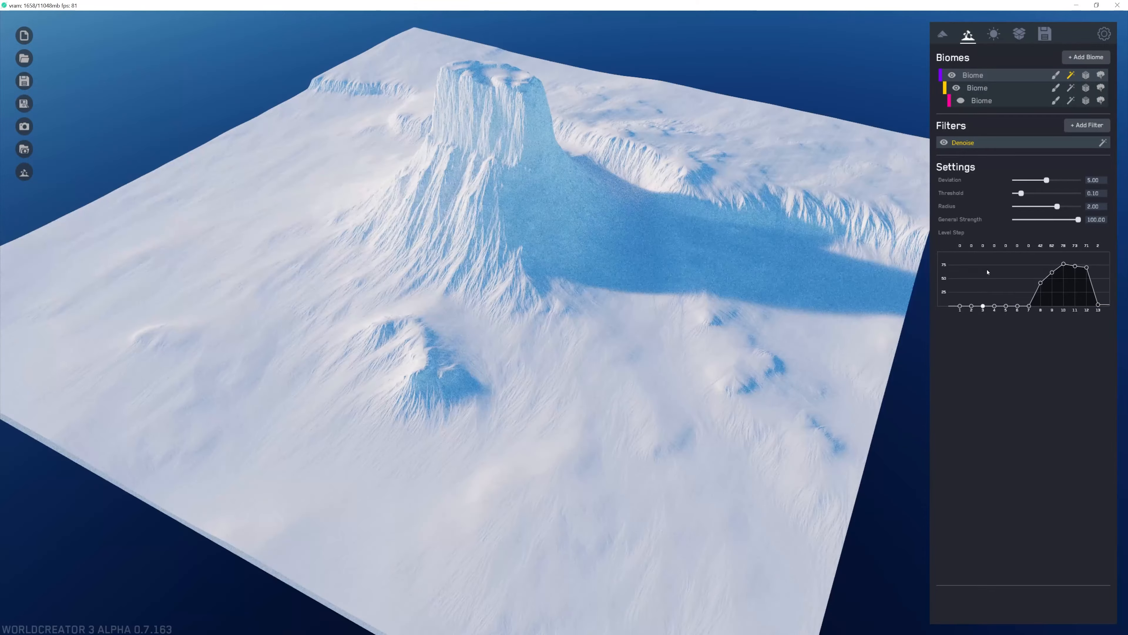
{"action": "left_click_drag", "start_coordinate": [1087, 267], "coordinate": [1086, 279]}
{"action": "mouse_move", "coordinate": [636, 246]}
{"action": "middle_mouse_down"}
{"action": "mouse_move", "coordinate": [634, 209]}
{"action": "mouse_move", "coordinate": [635, 245]}
{"action": "middle_mouse_up"}
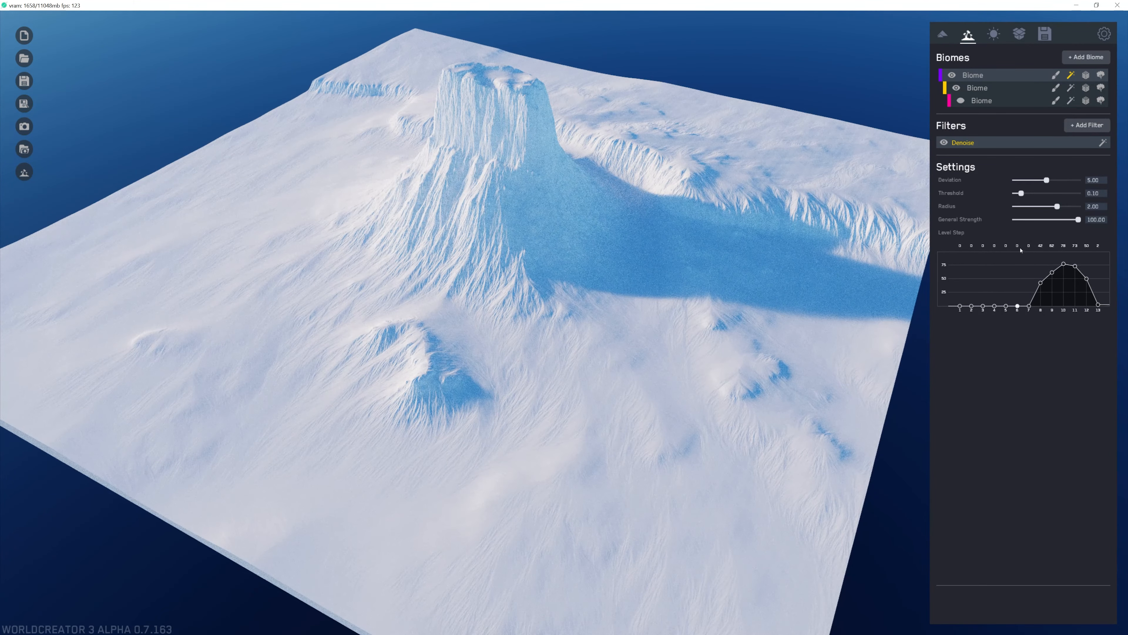
{"action": "key", "text": "Delete"}
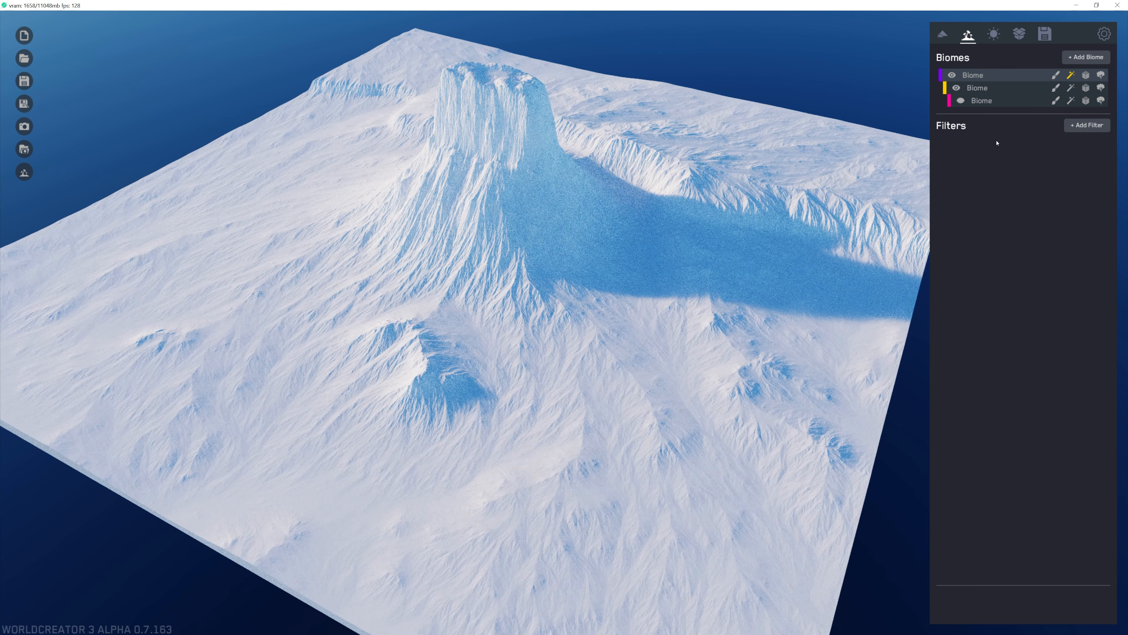
Increase the subdivision of the purple biome's custom base shape and import the Mitchell Butte 2K.png heightmap into it.
{"action": "left_click", "coordinate": [1000, 81]}
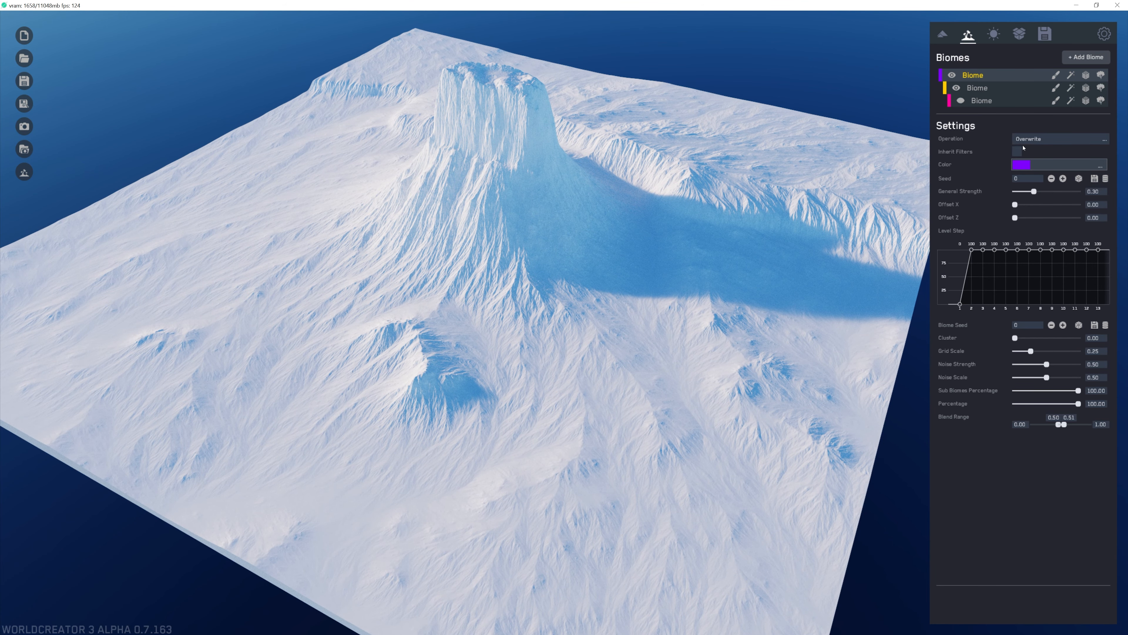
{"action": "left_click", "coordinate": [1056, 75]}
{"action": "left_click", "coordinate": [1040, 152]}
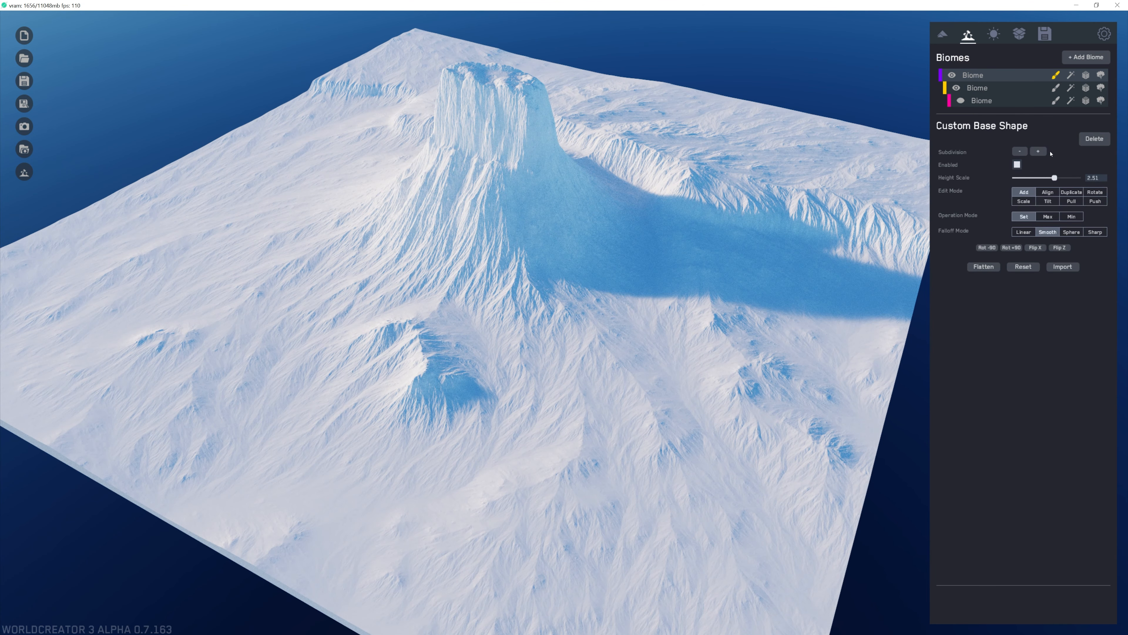
{"action": "middle_click_drag", "start_coordinate": [531, 162], "coordinate": [545, 172]}
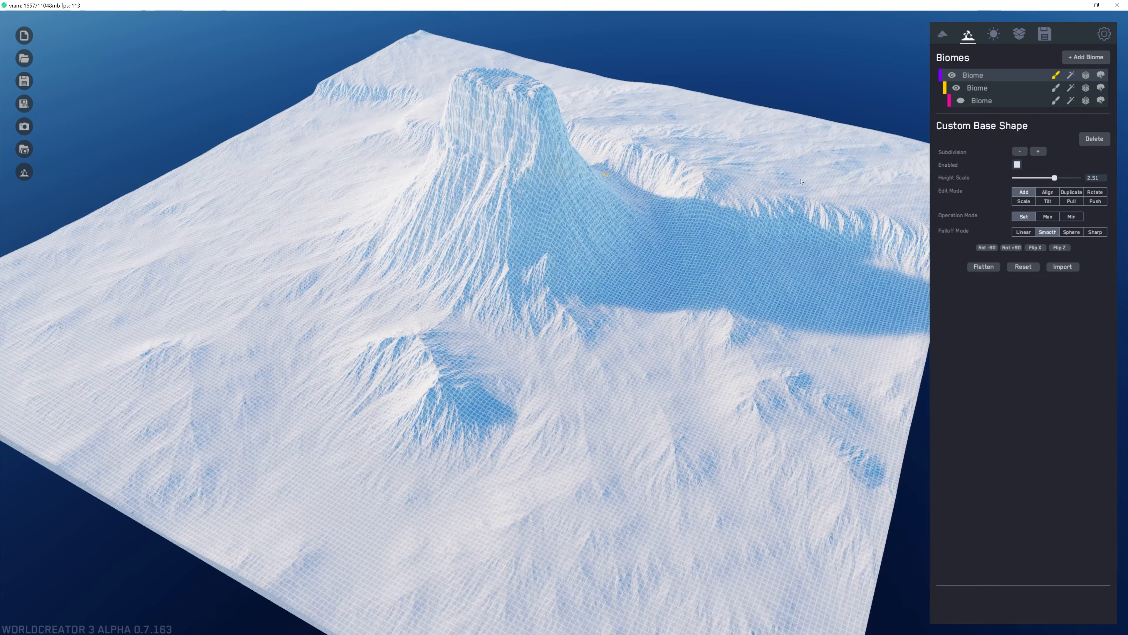
{"action": "left_click", "coordinate": [1063, 267]}
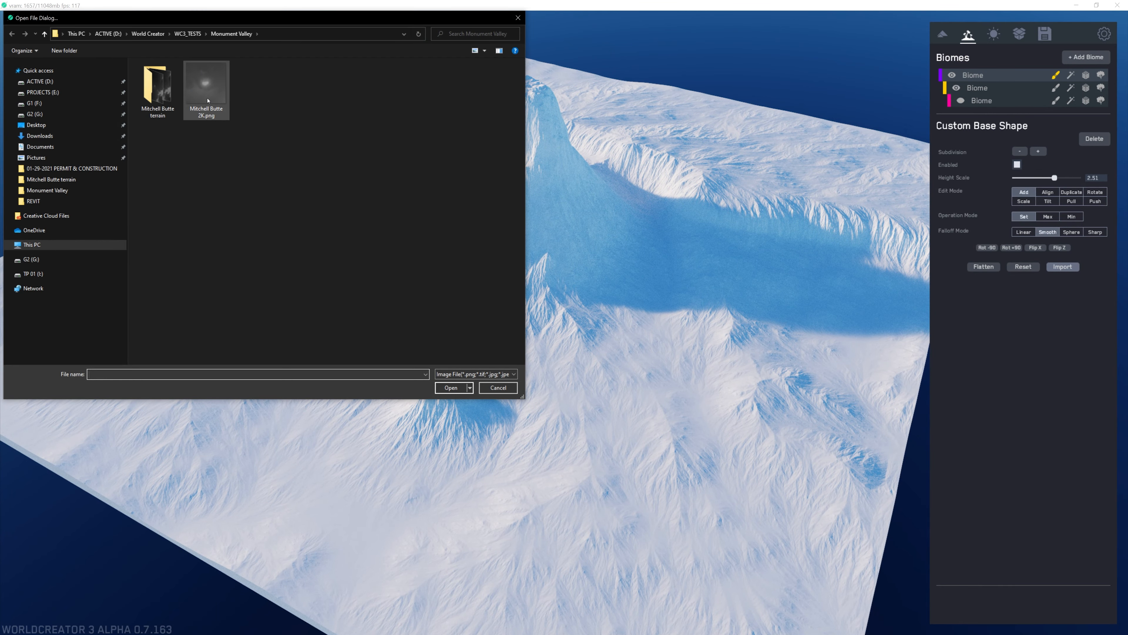
{"action": "double_click", "coordinate": [205, 84]}
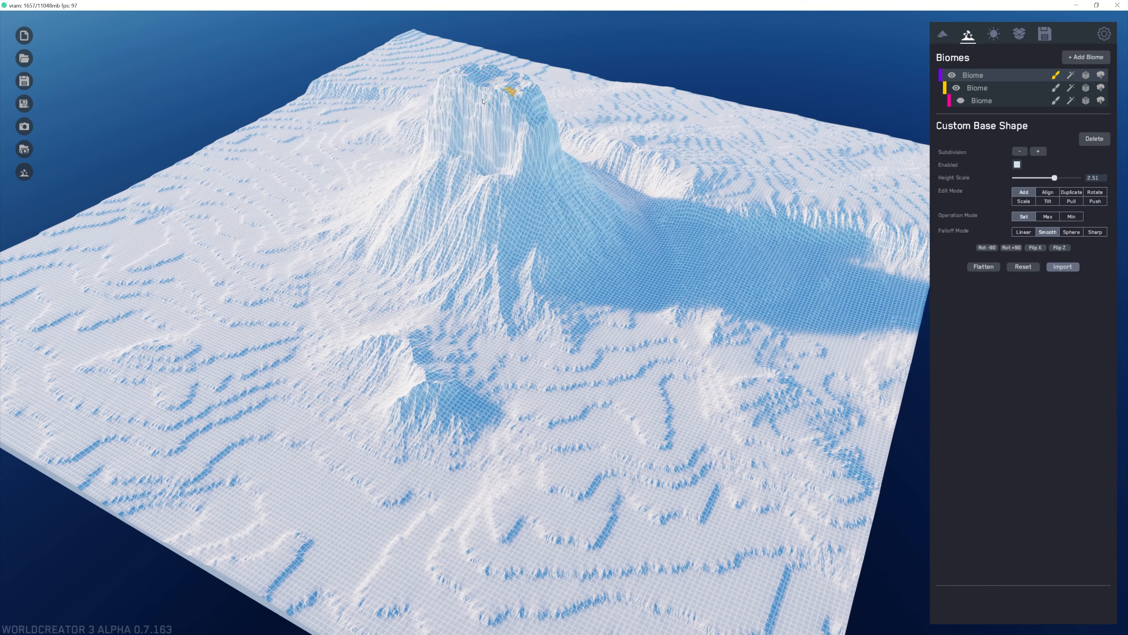
Flatten the custom base shape of the yellow sub-biome.
{"action": "left_click", "coordinate": [1033, 90]}
{"action": "left_click", "coordinate": [1056, 90]}
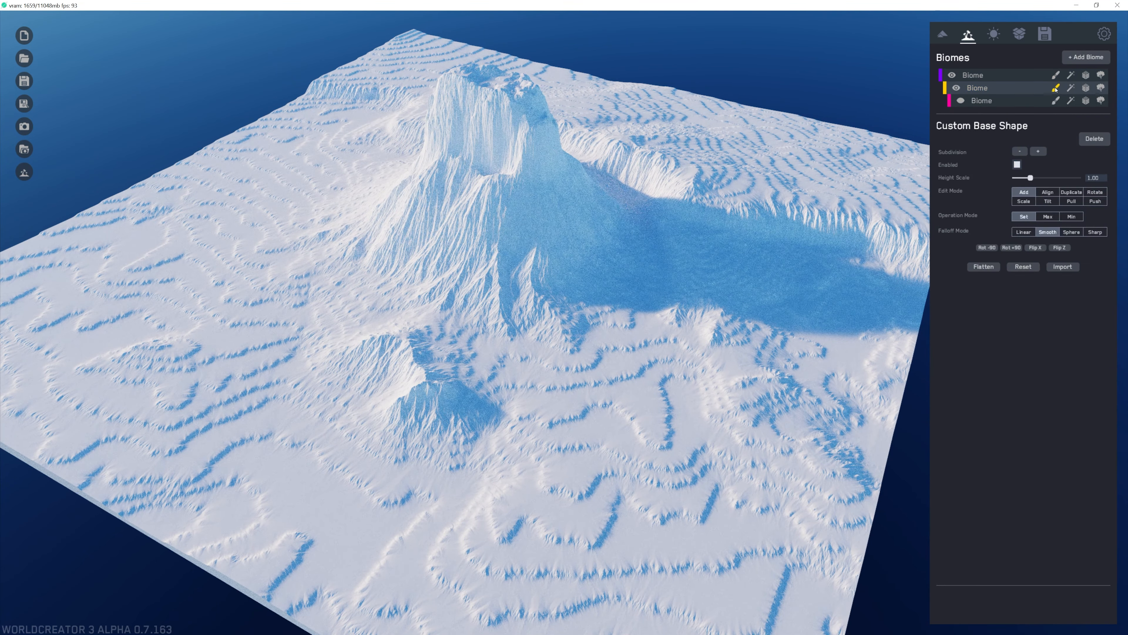
{"action": "left_click", "coordinate": [988, 268]}
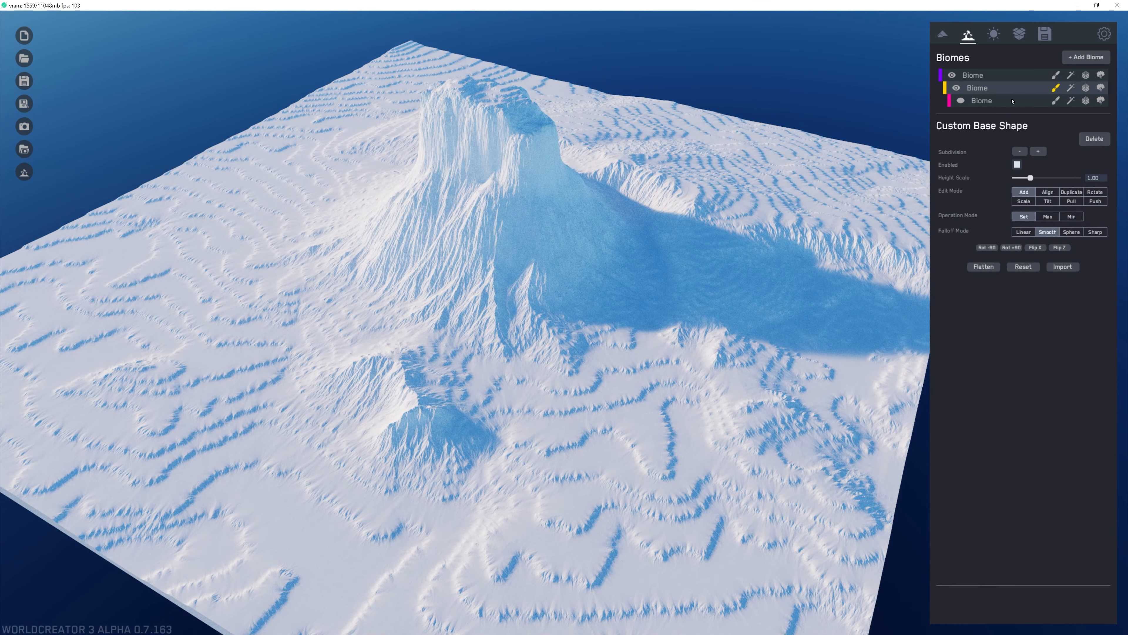
Add a Denoise filter to the top-level purple biome.
{"action": "left_click", "coordinate": [1021, 76]}
{"action": "left_click", "coordinate": [1071, 75]}
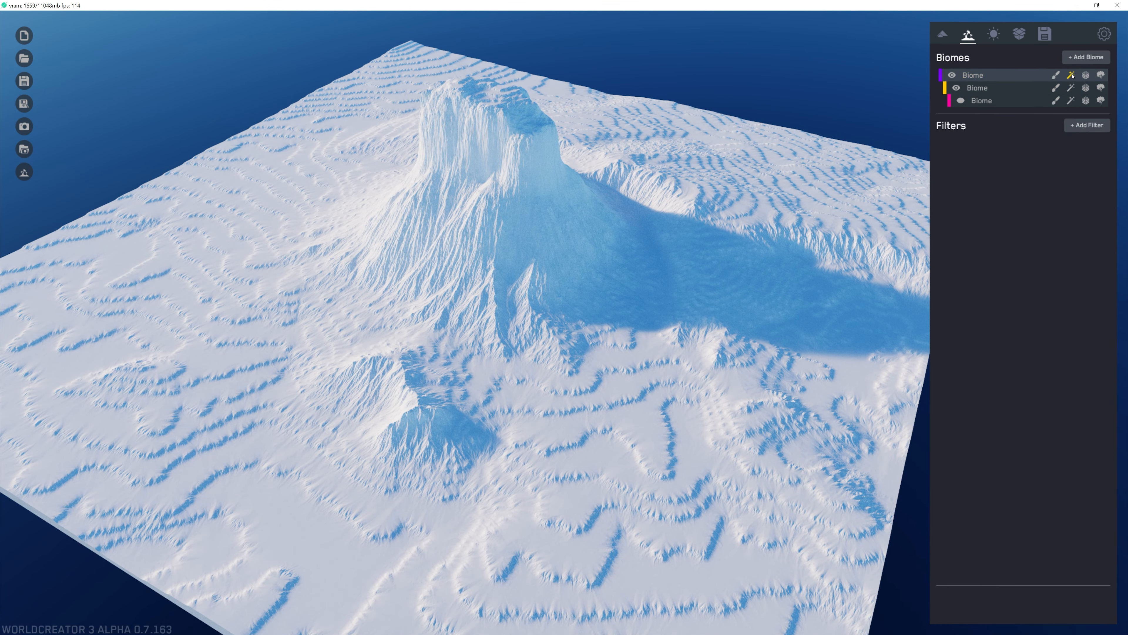
{"action": "left_click", "coordinate": [1087, 126]}
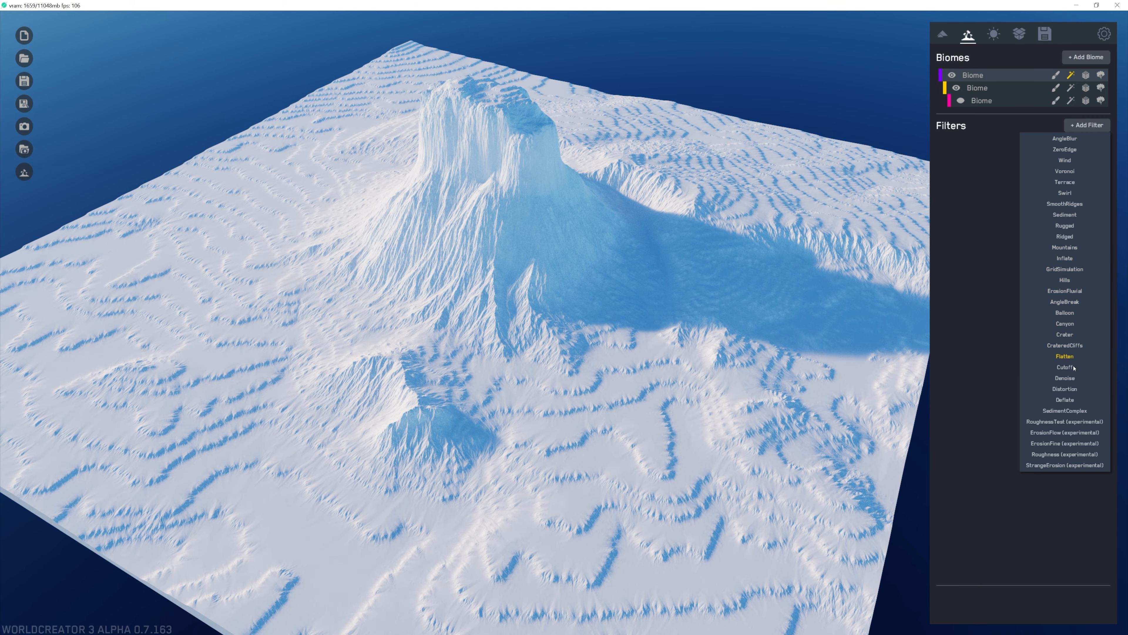
{"action": "left_click", "coordinate": [1065, 378]}
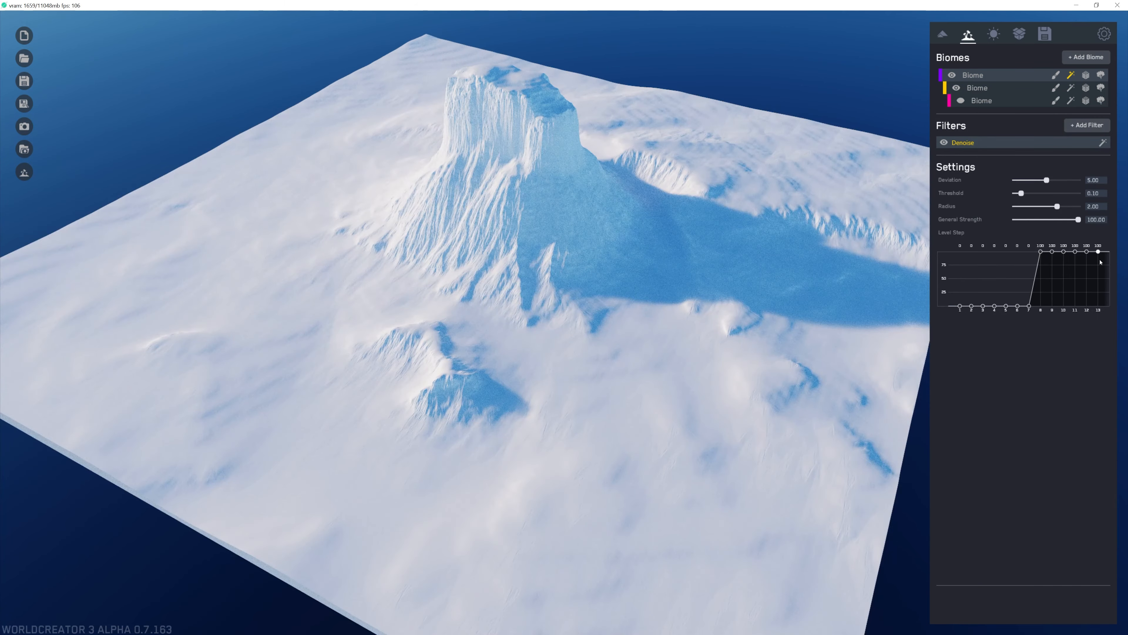
Reshape the Denoise Level Step curve, raising level 7 to about 48, keeping levels 8 to 11 high and lowering levels 12 and 13 to 0.
{"action": "mouse_move", "coordinate": [1099, 251]}
{"action": "left_mouse_down"}
{"action": "mouse_move", "coordinate": [1098, 275]}
{"action": "mouse_move", "coordinate": [1088, 254]}
{"action": "mouse_move", "coordinate": [1091, 270]}
{"action": "mouse_move", "coordinate": [1053, 260]}
{"action": "left_mouse_up"}
{"action": "left_click_drag", "start_coordinate": [1030, 307], "coordinate": [1043, 266]}
{"action": "key", "text": "d"}
{"action": "key", "text": "s"}
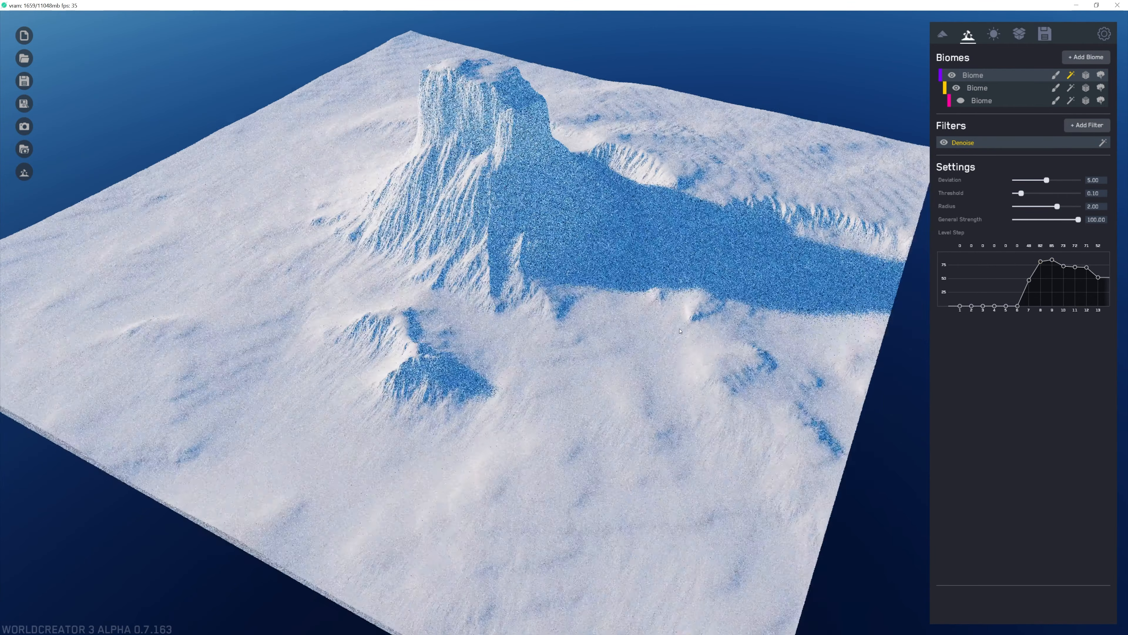
{"action": "scroll", "coordinate": [477, 529], "scroll_direction": "up", "scroll_amount": 2}
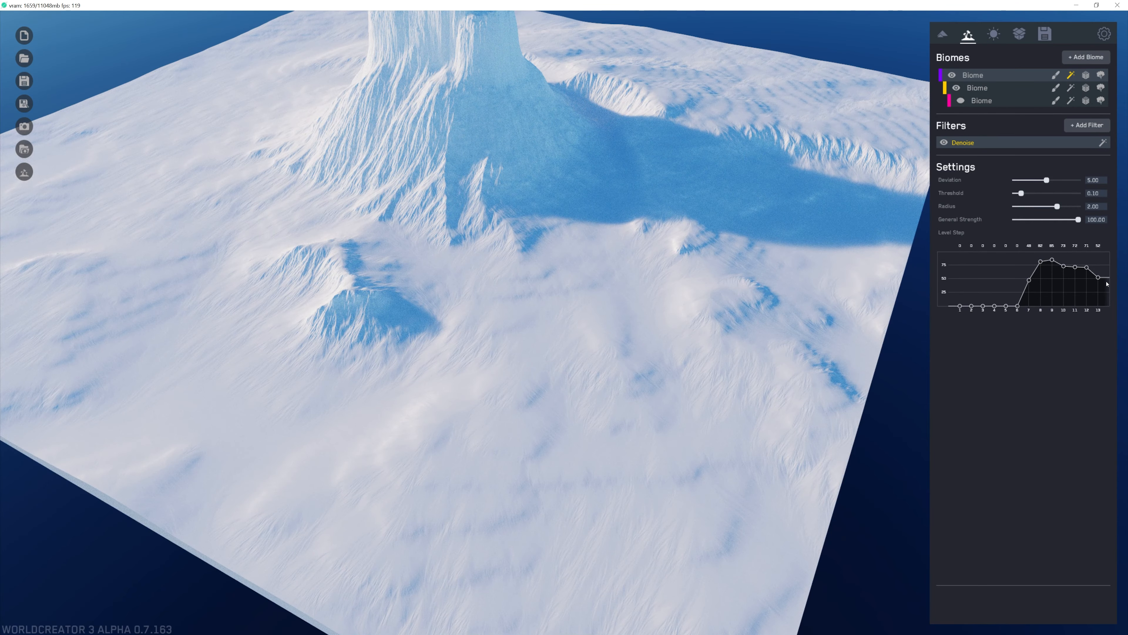
{"action": "left_click_drag", "start_coordinate": [1099, 278], "coordinate": [1090, 321]}
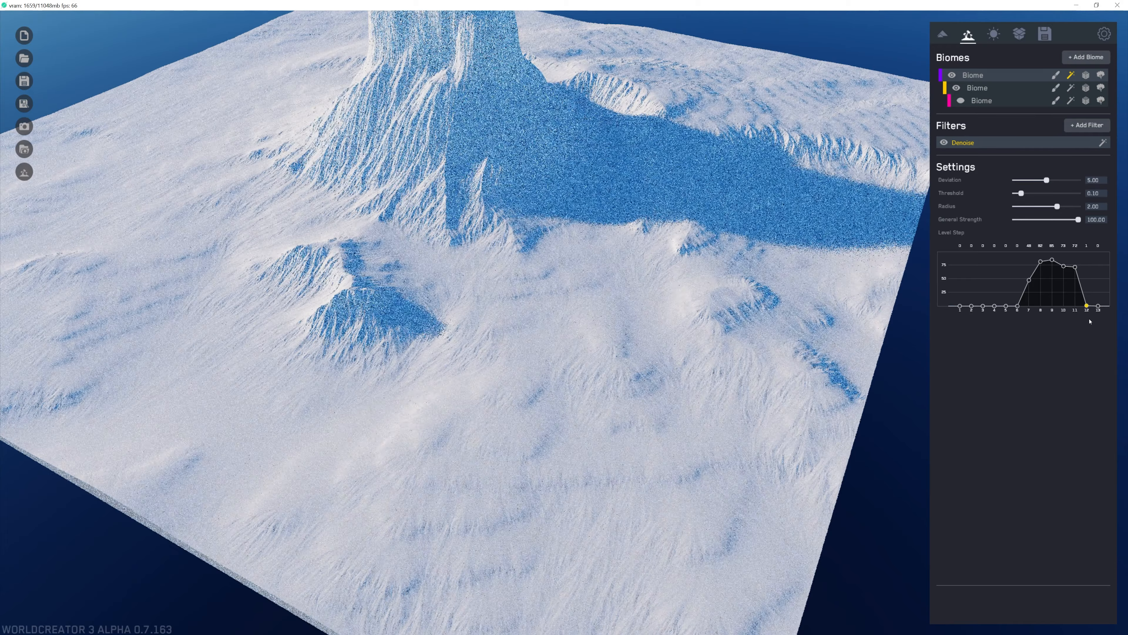
Lower level 11 of the Denoise curve to about 52 and set the filter's Threshold to 0.18.
{"action": "middle_click_drag", "start_coordinate": [567, 308], "coordinate": [648, 296]}
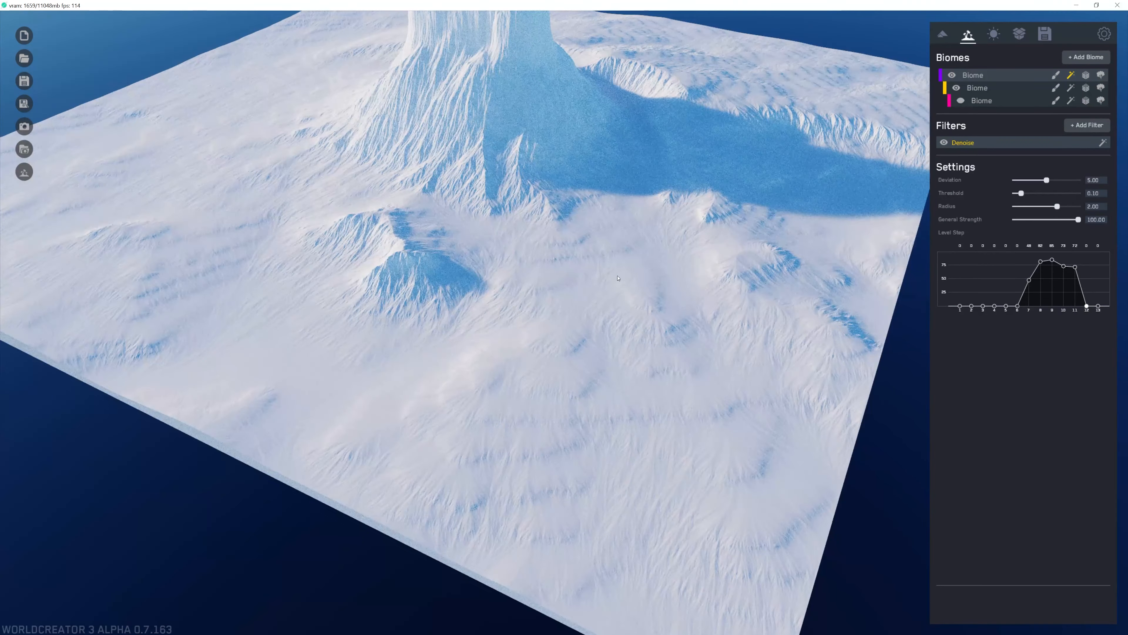
{"action": "left_click_drag", "start_coordinate": [1076, 266], "coordinate": [1076, 280]}
{"action": "left_click_drag", "start_coordinate": [1075, 281], "coordinate": [1075, 278]}
{"action": "left_click_drag", "start_coordinate": [1024, 192], "coordinate": [1026, 193]}
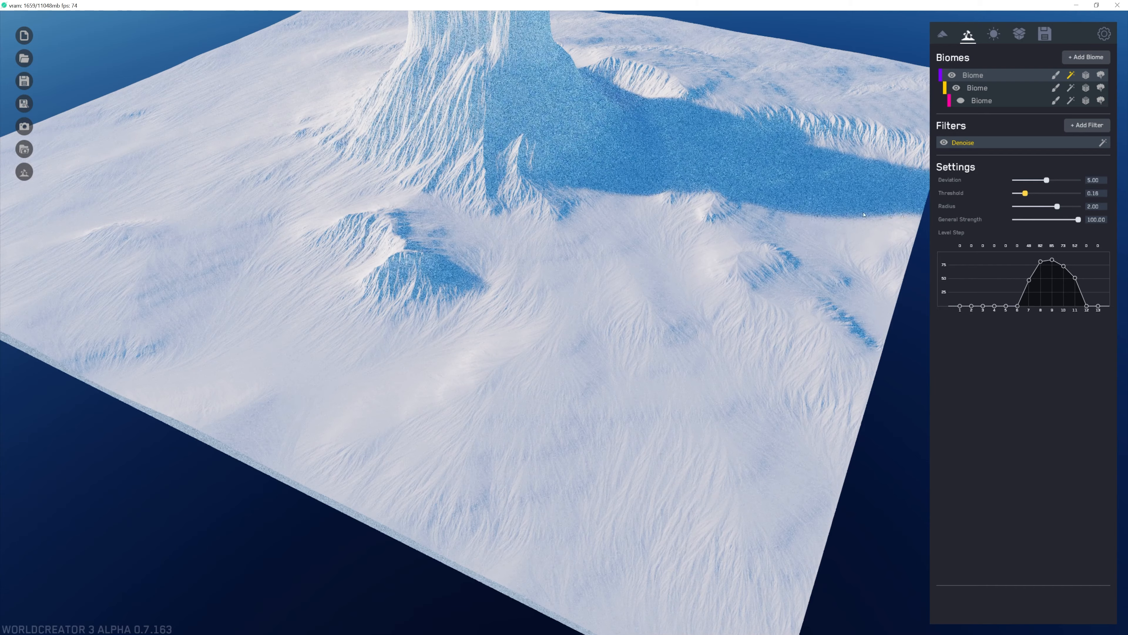
{"action": "left_click_drag", "start_coordinate": [591, 178], "coordinate": [645, 214]}
Duplicate the Canyon filter in the yellow sub-biome.
{"action": "left_click", "coordinate": [1070, 88]}
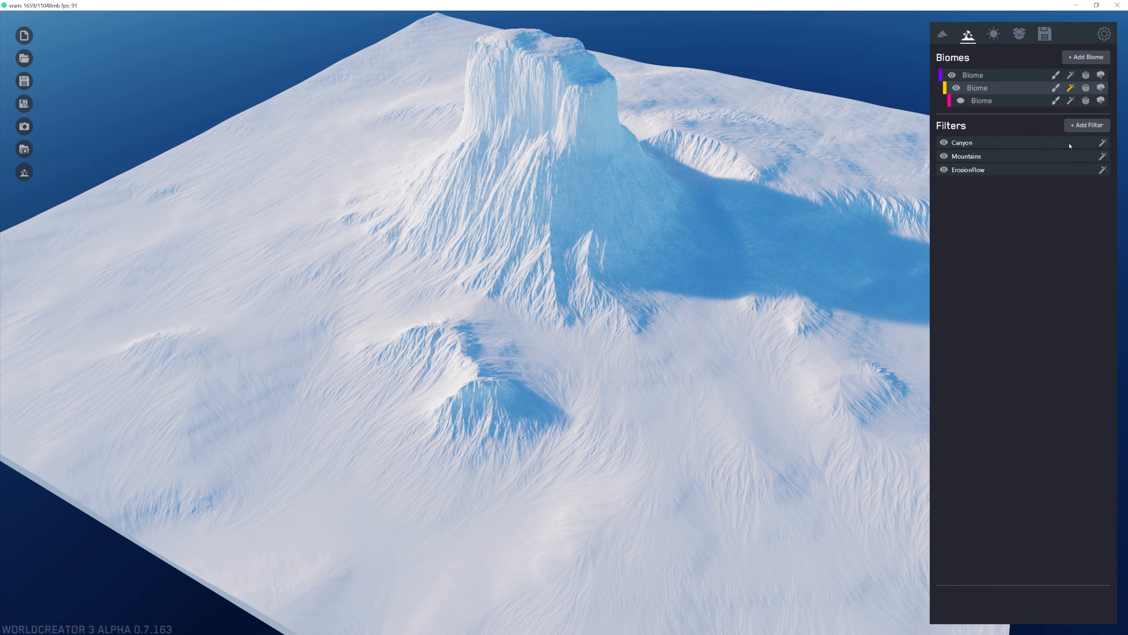
{"action": "left_click", "coordinate": [1024, 143]}
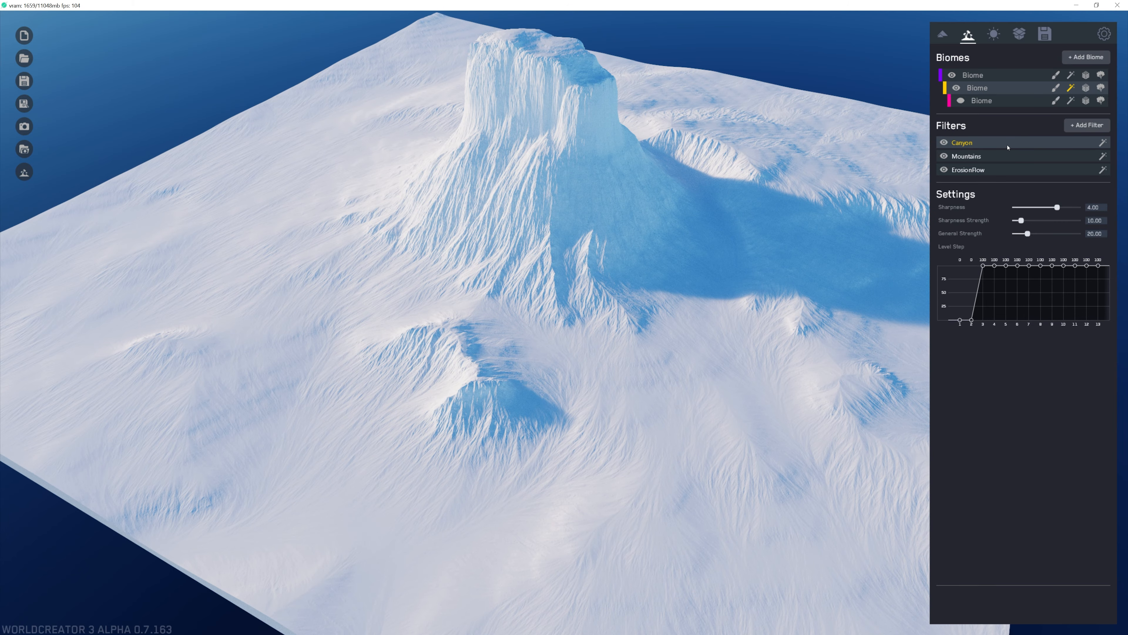
{"action": "key", "text": "ctrl+d"}
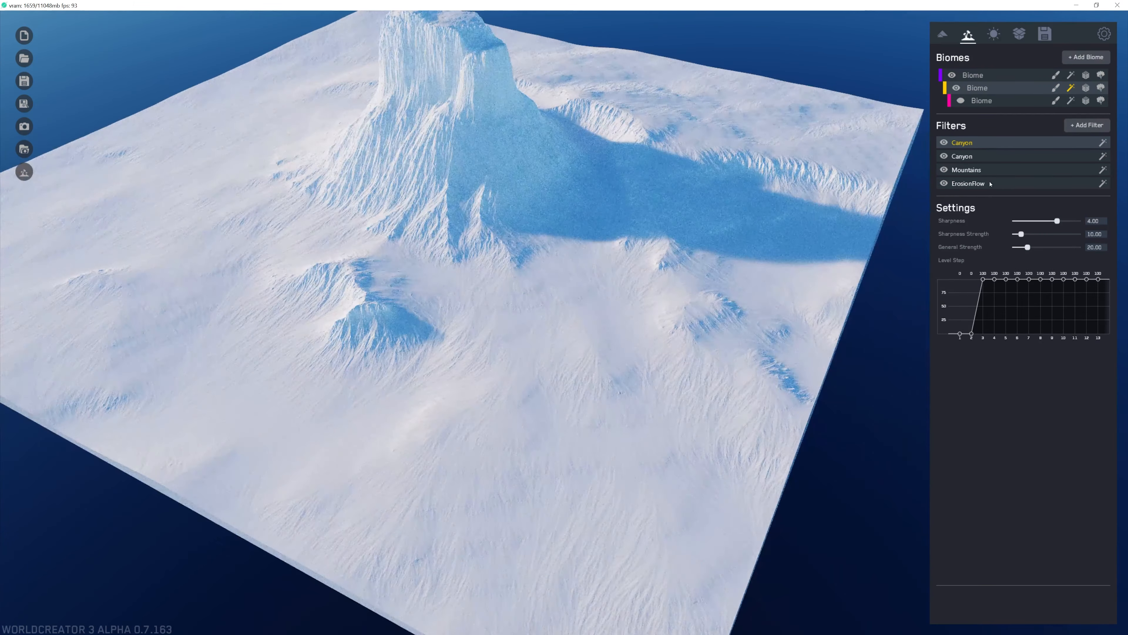
Add a Slope distribution to the rules of the second Canyon filter and reduce the upper end of its Slope Range.
{"action": "left_click", "coordinate": [986, 154]}
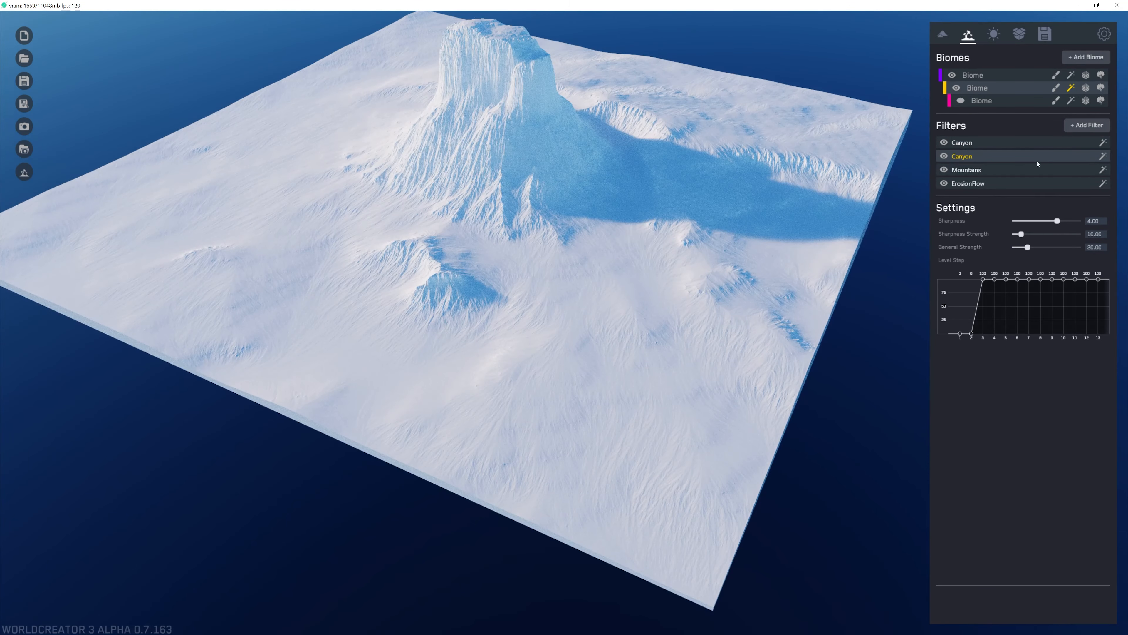
{"action": "left_click", "coordinate": [1101, 156]}
{"action": "left_click", "coordinate": [1077, 207]}
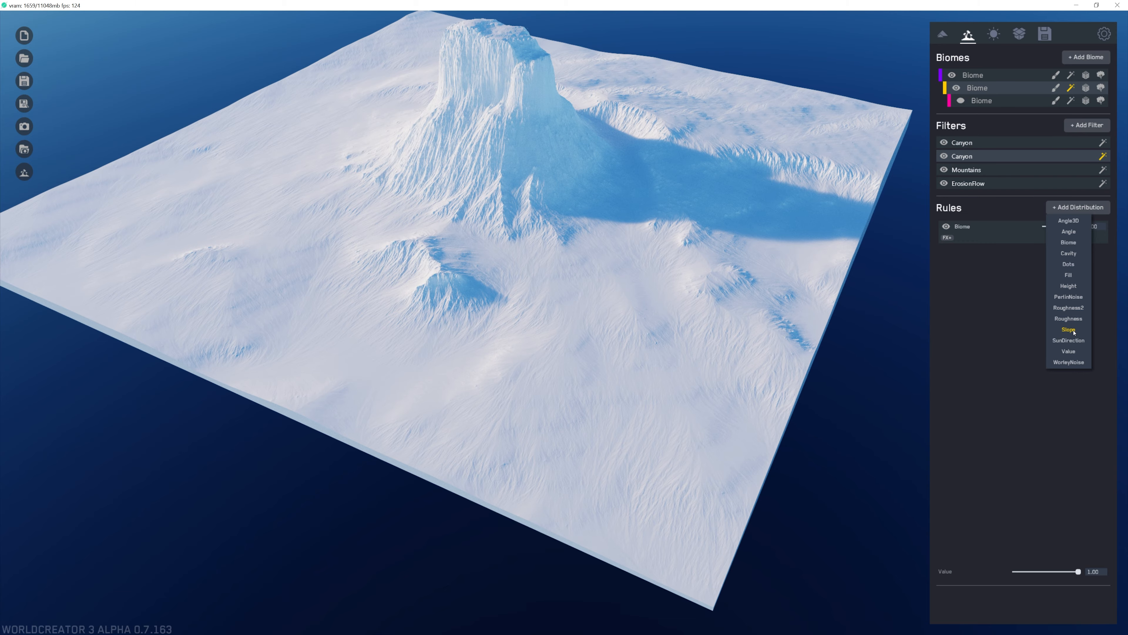
{"action": "left_click", "coordinate": [1068, 329]}
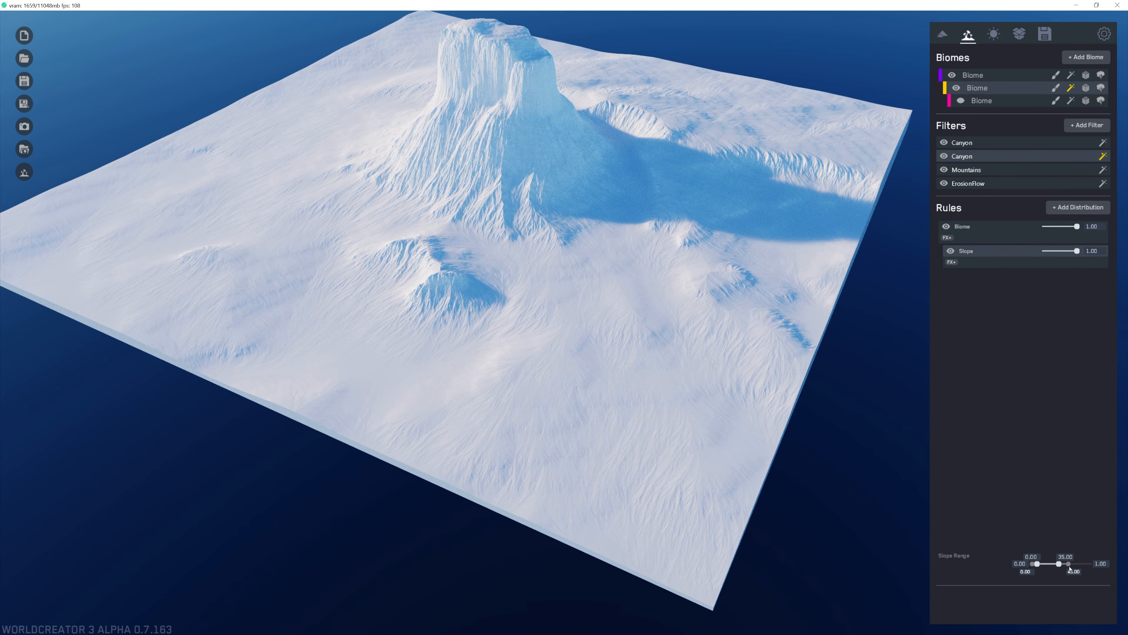
{"action": "left_click_drag", "start_coordinate": [1068, 564], "coordinate": [1057, 569]}
Set the second Canyon filter's Sharpness to 4.83 and Sharpness Strength to about 66, and inspect the butte's slopes.
{"action": "left_click", "coordinate": [962, 156]}
{"action": "scroll", "coordinate": [674, 279], "scroll_direction": "up", "scroll_amount": 1}
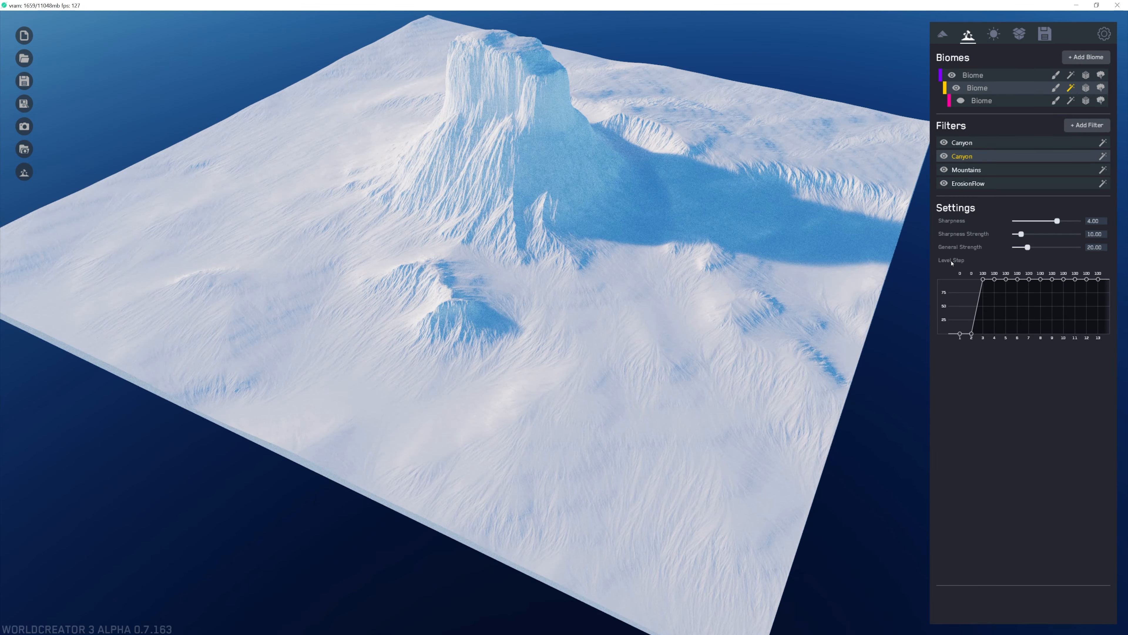
{"action": "left_click_drag", "start_coordinate": [1021, 234], "coordinate": [1057, 234]}
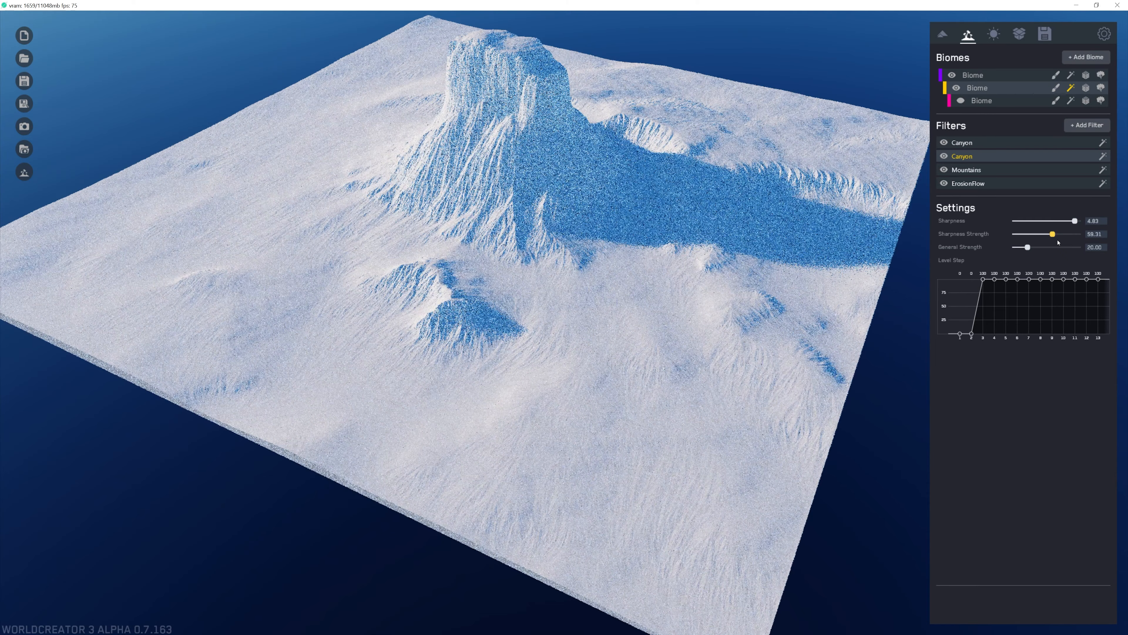
{"action": "middle_click_drag", "start_coordinate": [618, 329], "coordinate": [781, 313]}
{"action": "scroll", "coordinate": [780, 314], "scroll_direction": "up", "scroll_amount": 10}
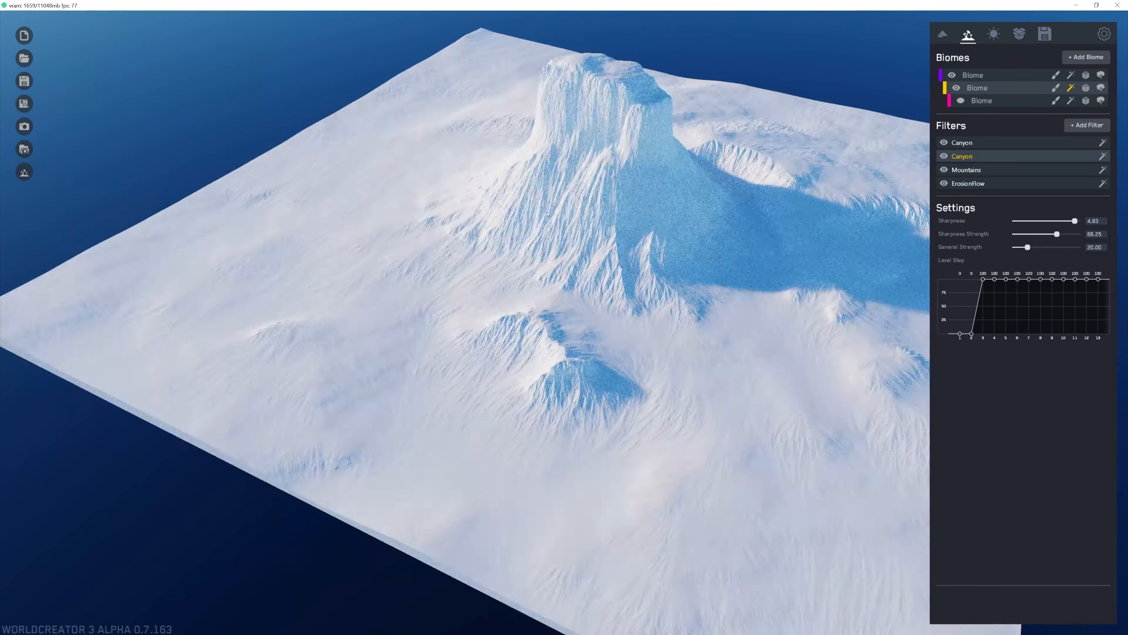
{"action": "scroll", "coordinate": [518, 383], "scroll_direction": "down", "scroll_amount": 5}
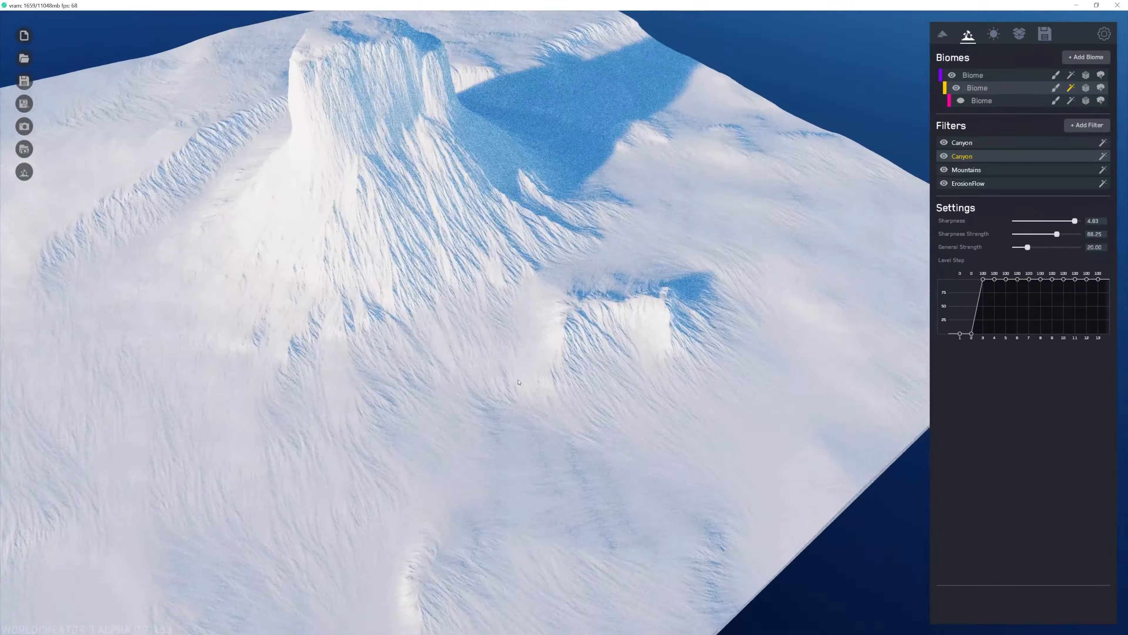
Add a SedimentComplex filter with Length 4.44 to the yellow sub-biome and put a Height distribution in its rules.
{"action": "left_click", "coordinate": [1087, 125]}
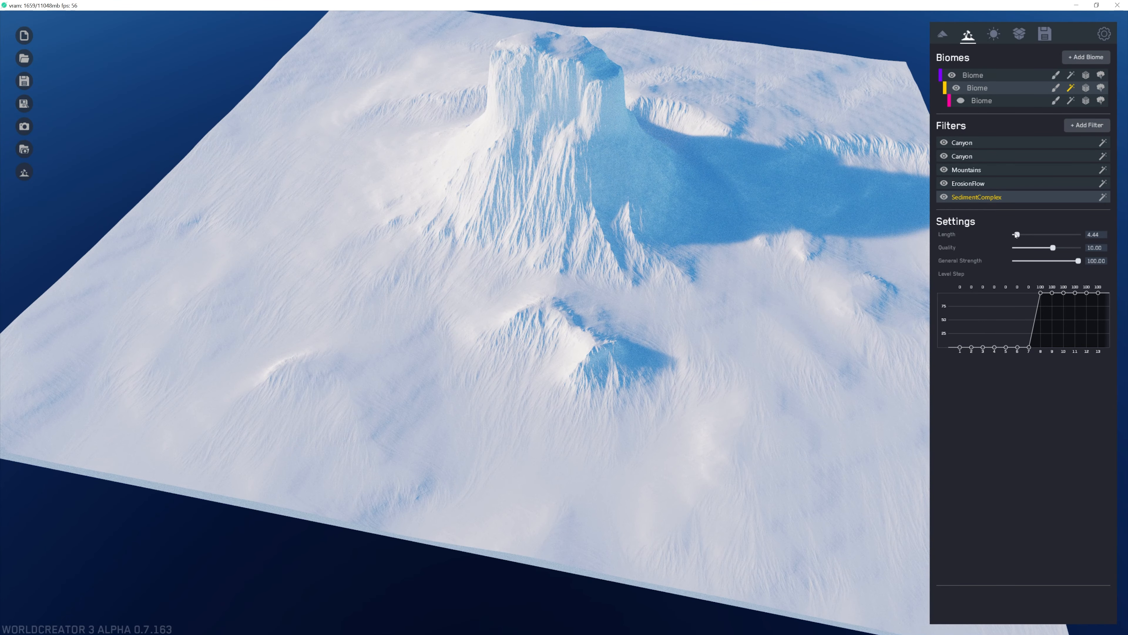
{"action": "left_click_drag", "start_coordinate": [1016, 235], "coordinate": [1016, 236]}
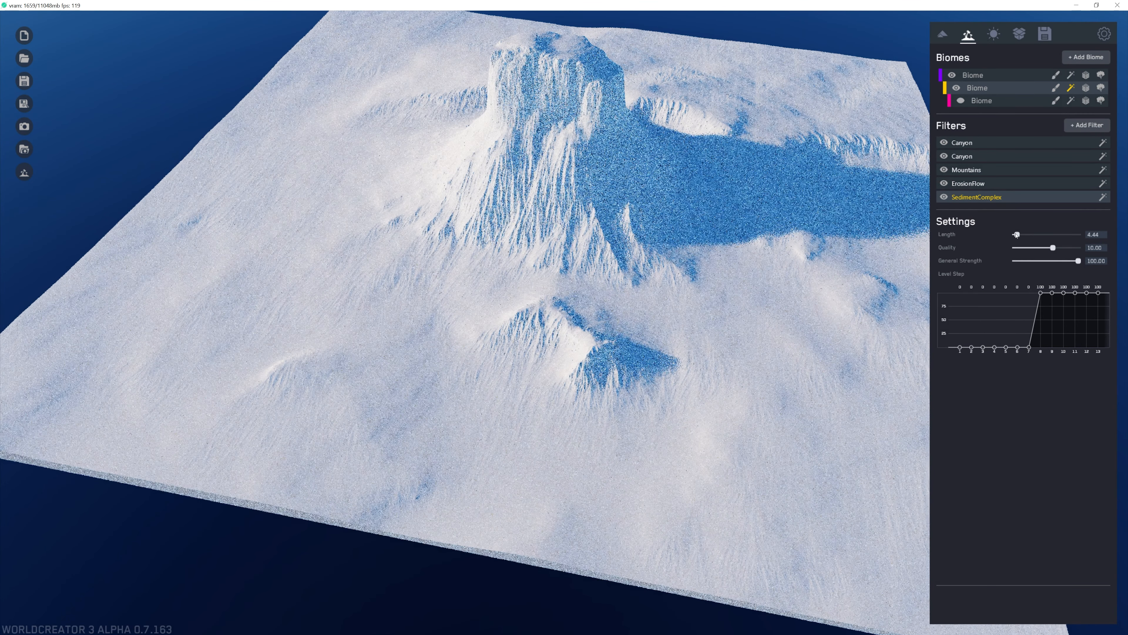
{"action": "left_click", "coordinate": [1103, 197]}
{"action": "left_click", "coordinate": [1085, 220]}
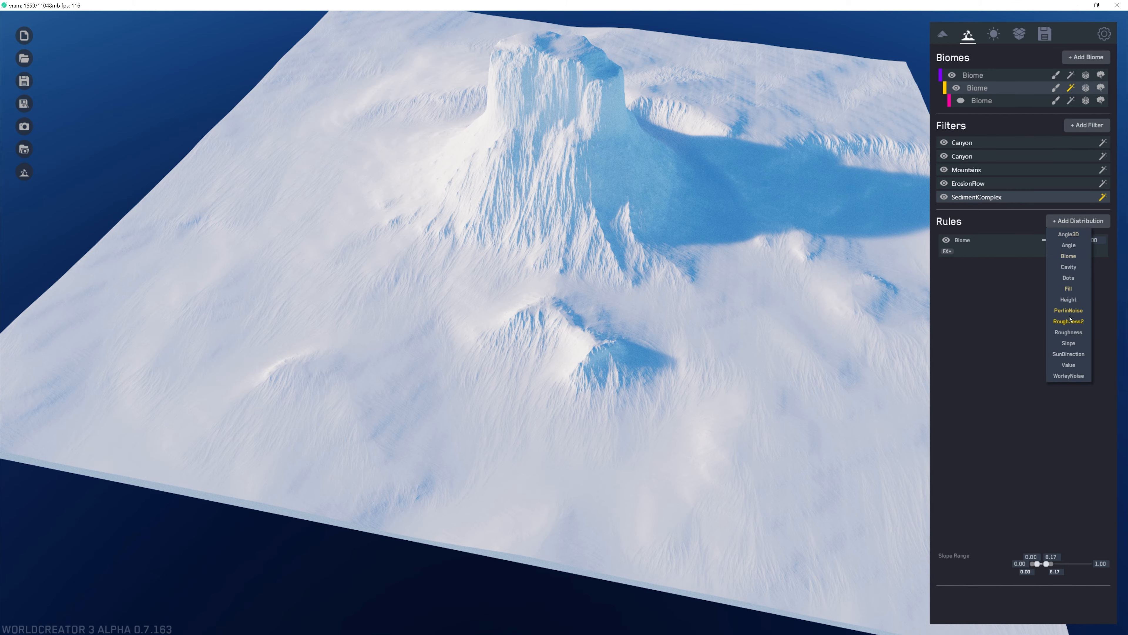
{"action": "left_click", "coordinate": [1069, 299]}
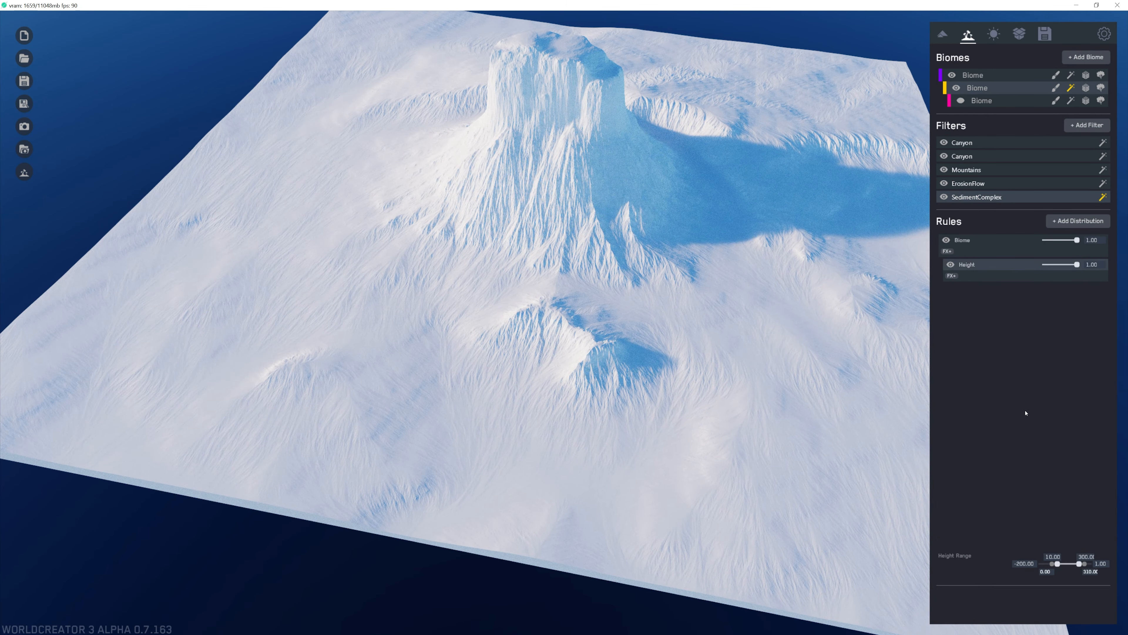
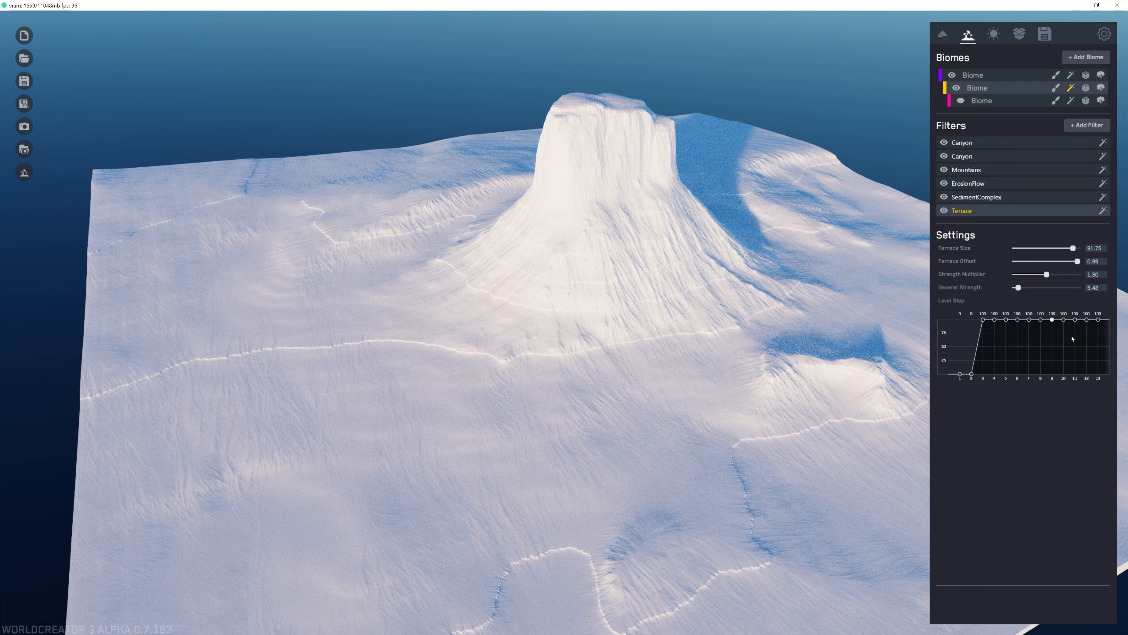
Lower levels 9 to 13 of the Terrace filter's Level Step curve to about 50.
{"action": "mouse_move", "coordinate": [1072, 338]}
{"action": "left_mouse_down"}
{"action": "mouse_move", "coordinate": [1077, 348]}
{"action": "mouse_move", "coordinate": [1051, 346]}
{"action": "left_mouse_up"}
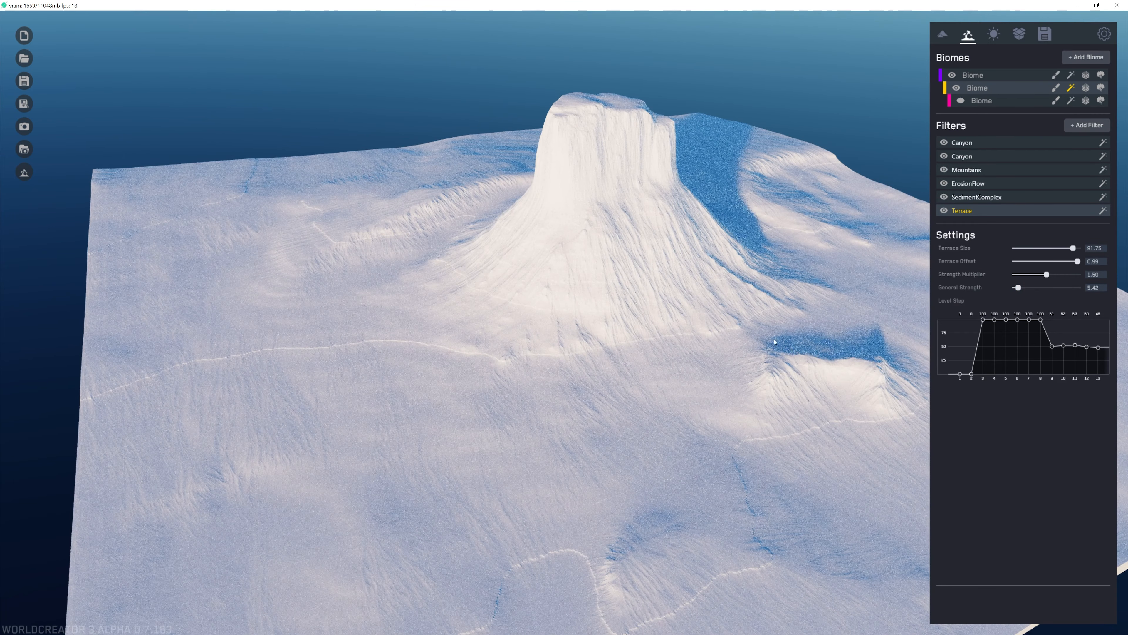
{"action": "left_click_drag", "start_coordinate": [775, 342], "coordinate": [576, 310]}
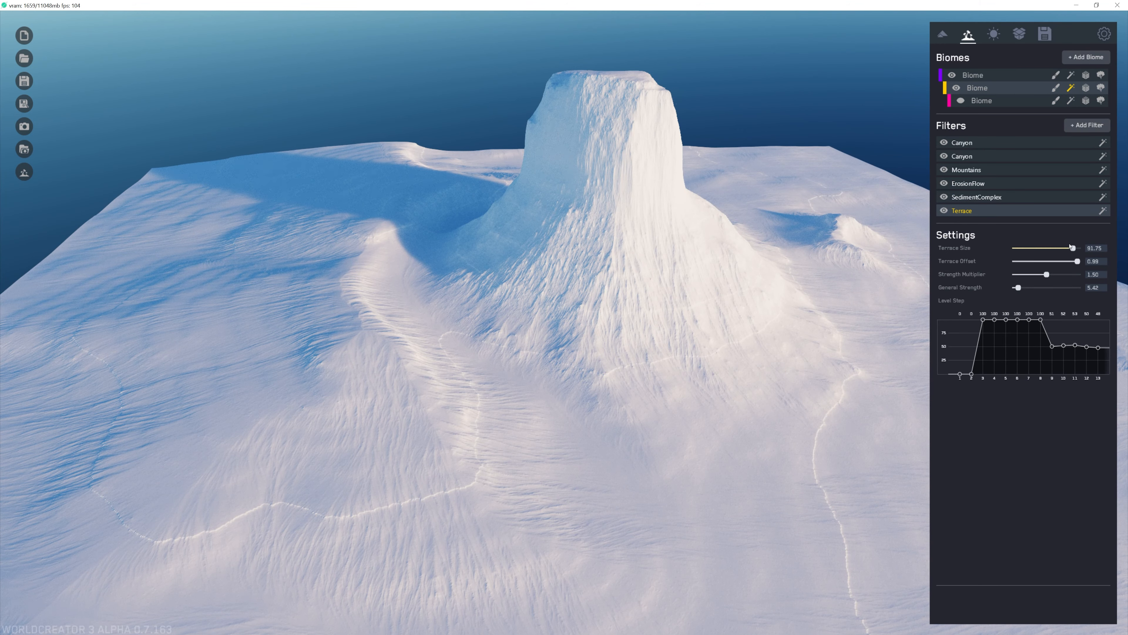
Try a Voronoi effect on the Biome rule of the Terrace filter.
{"action": "left_click", "coordinate": [1102, 211]}
{"action": "left_click", "coordinate": [947, 265]}
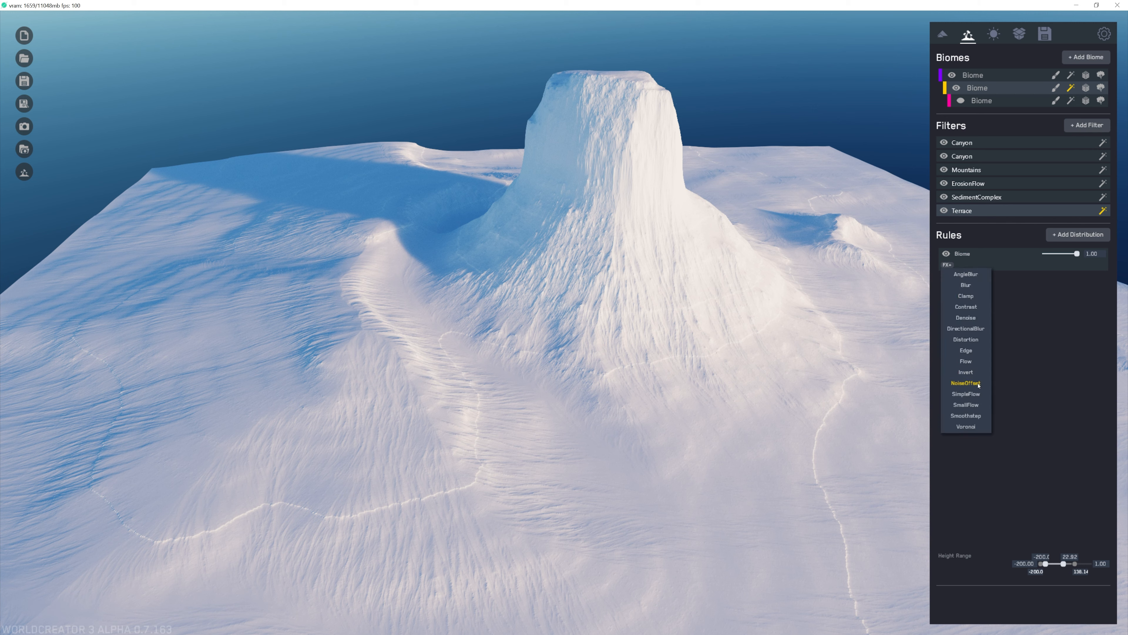
{"action": "left_click", "coordinate": [976, 429]}
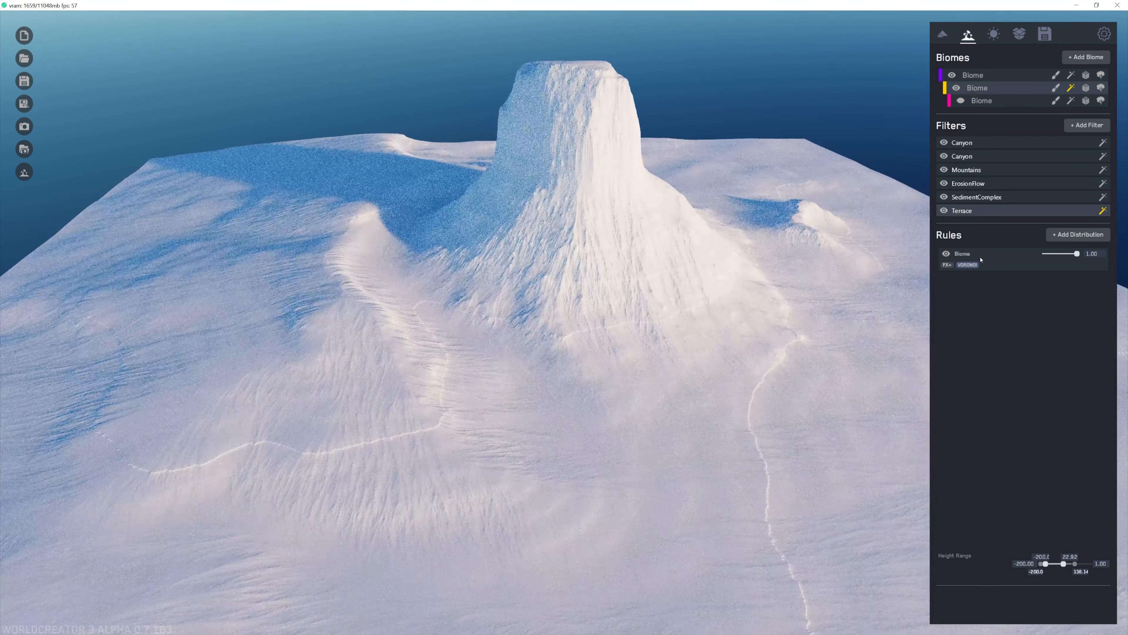
{"action": "left_click", "coordinate": [968, 265]}
Add a WorleyNoise distribution to the rules of the Terrace filter.
{"action": "left_click", "coordinate": [948, 265]}
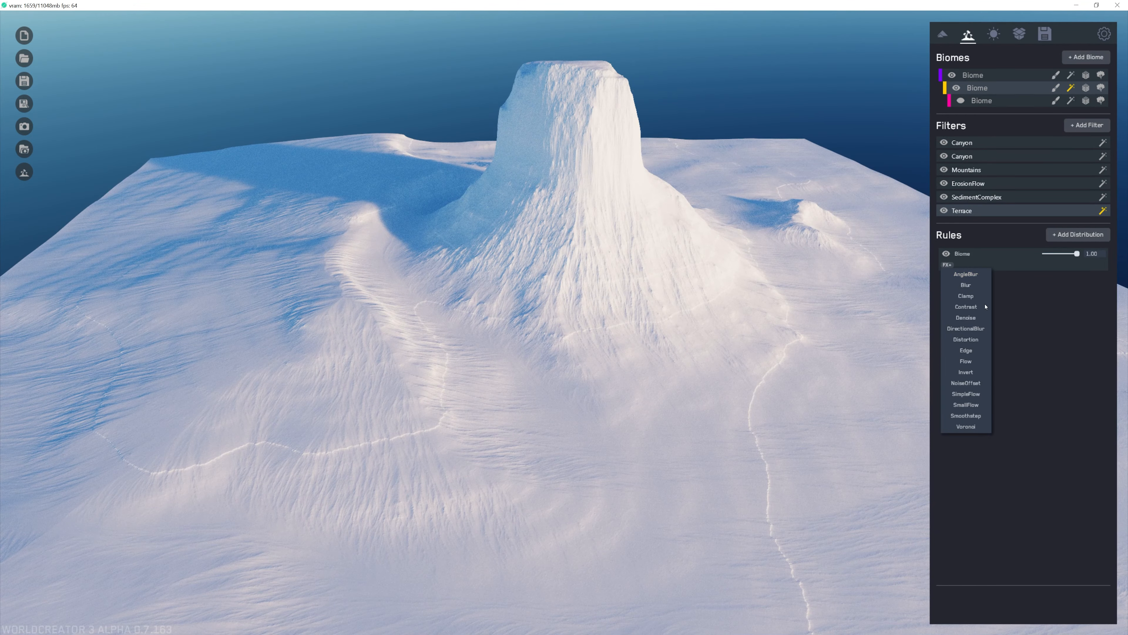
{"action": "left_click", "coordinate": [1079, 234]}
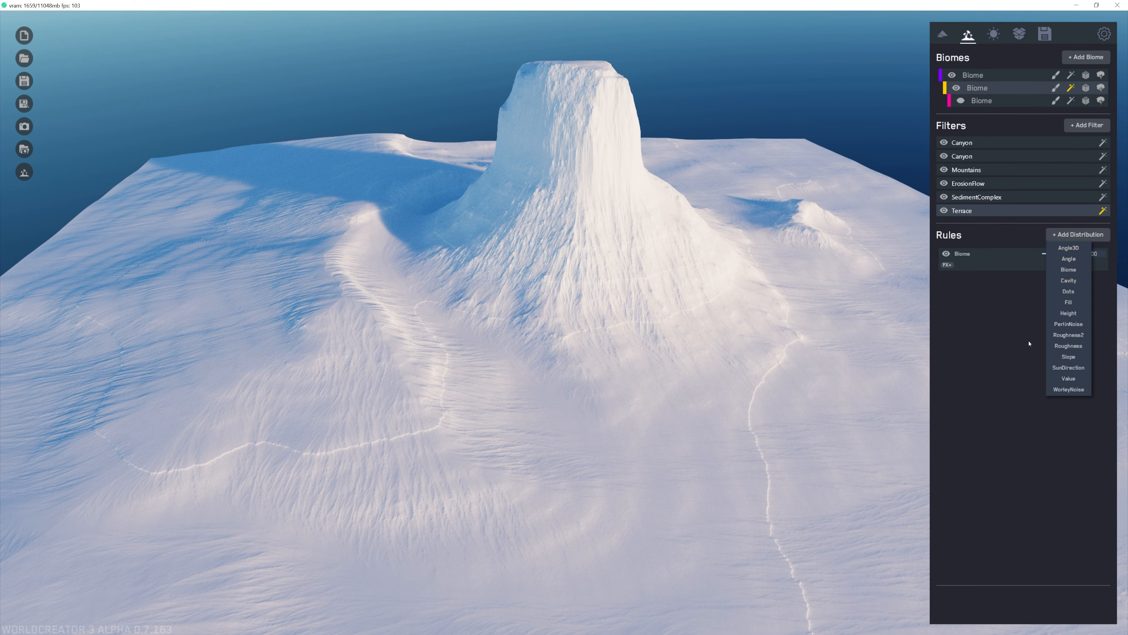
{"action": "left_click", "coordinate": [1015, 325]}
{"action": "left_click", "coordinate": [1054, 255]}
{"action": "left_click", "coordinate": [1066, 236]}
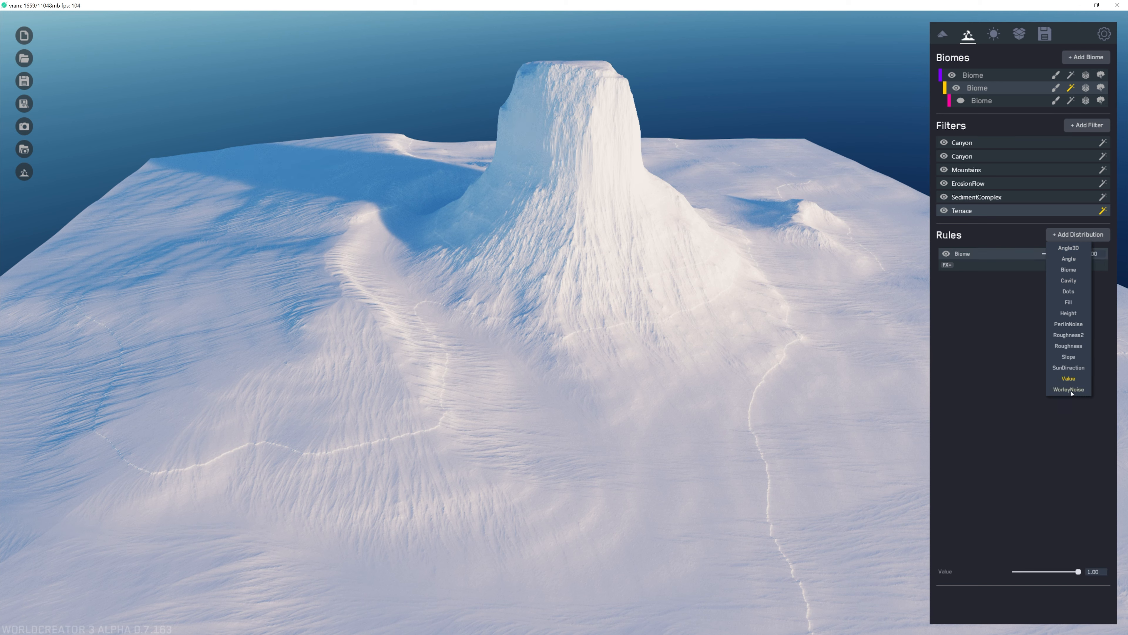
{"action": "left_click", "coordinate": [1070, 390]}
{"action": "middle_click_drag", "start_coordinate": [750, 371], "coordinate": [644, 373]}
Set the Terrace filter's General Strength to 6.25 and inspect the slopes around the butte from near and far.
{"action": "left_click", "coordinate": [962, 210]}
{"action": "left_click_drag", "start_coordinate": [1020, 287], "coordinate": [1019, 287]}
{"action": "scroll", "coordinate": [846, 229], "scroll_direction": "down", "scroll_amount": 3}
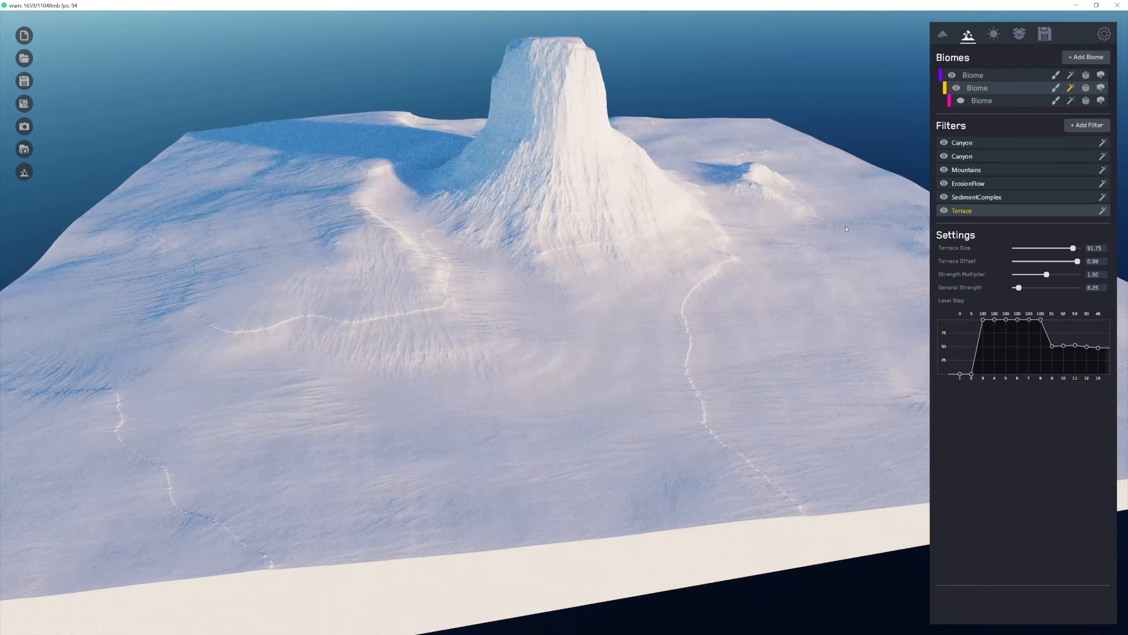
{"action": "scroll", "coordinate": [533, 266], "scroll_direction": "up", "scroll_amount": 5}
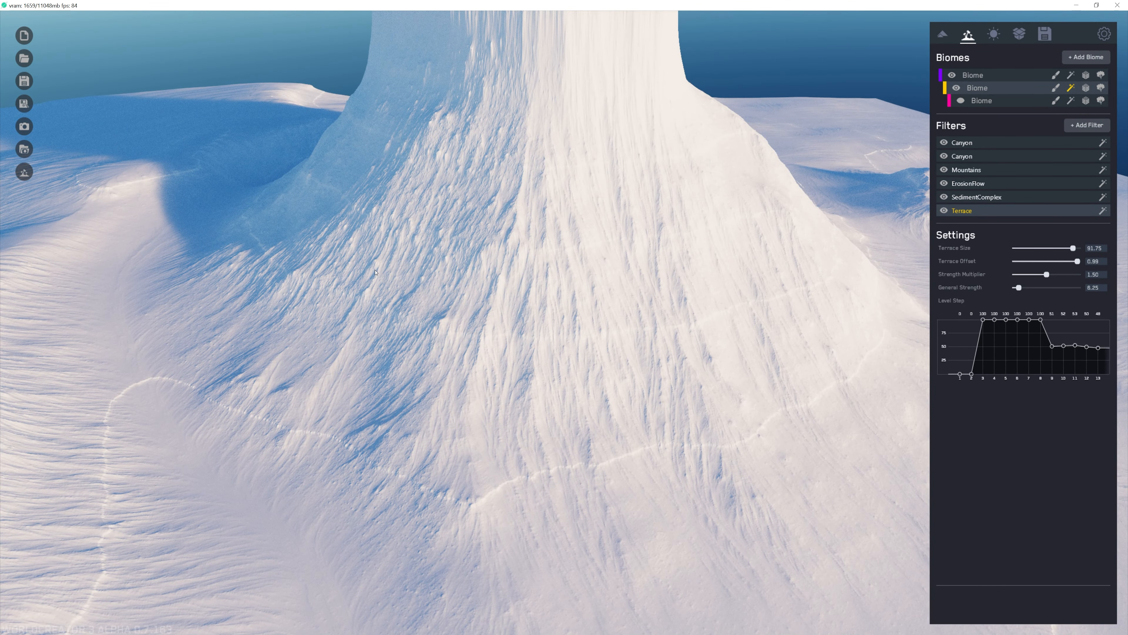
{"action": "scroll", "coordinate": [529, 278], "scroll_direction": "down", "scroll_amount": 5}
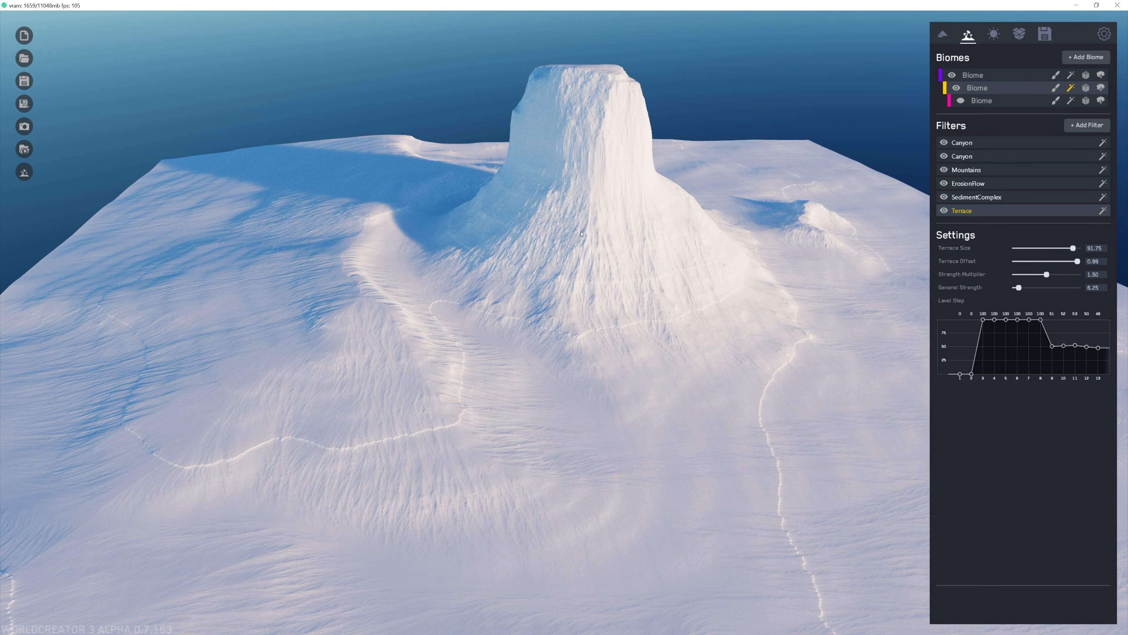
{"action": "scroll", "coordinate": [557, 166], "scroll_direction": "up", "scroll_amount": 5}
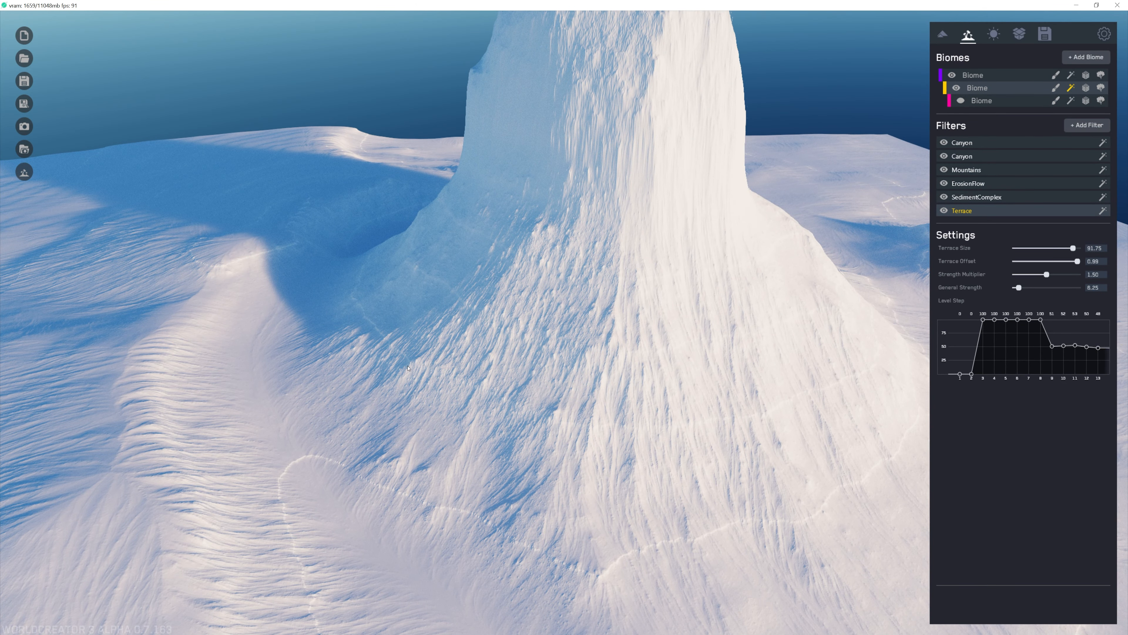
{"action": "scroll", "coordinate": [409, 463], "scroll_direction": "down", "scroll_amount": 4}
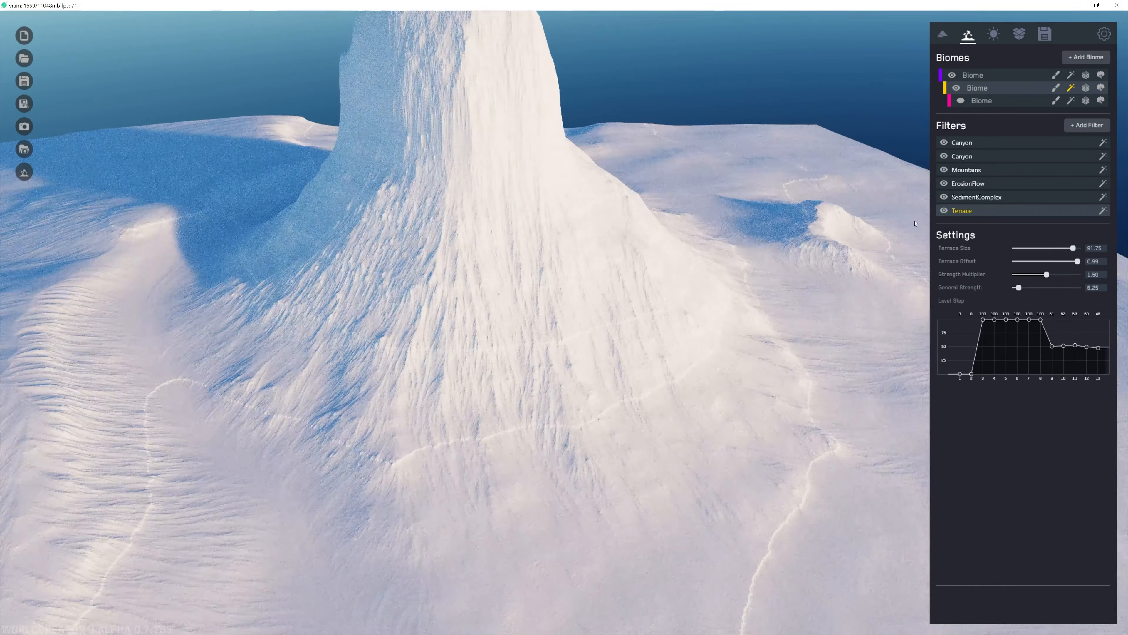
{"action": "scroll", "coordinate": [724, 312], "scroll_direction": "down", "scroll_amount": 5}
Select a curved band of the yellow sub-biome's custom base shape around the foot of the butte and reshape it.
{"action": "left_click", "coordinate": [1055, 88]}
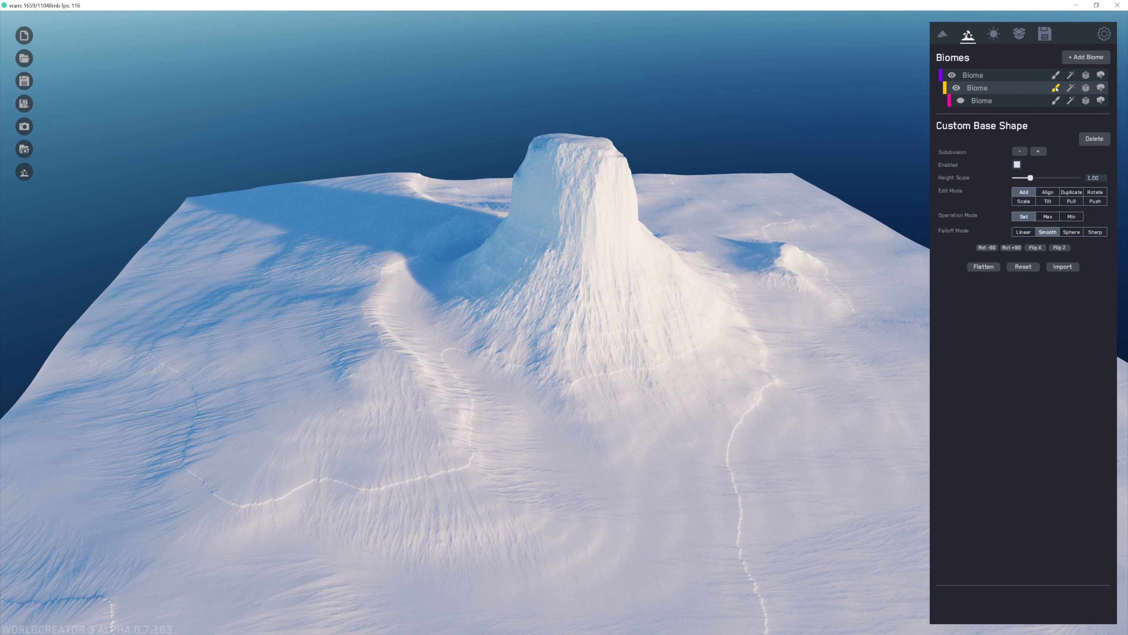
{"action": "scroll", "coordinate": [664, 289], "scroll_direction": "up", "scroll_amount": 2}
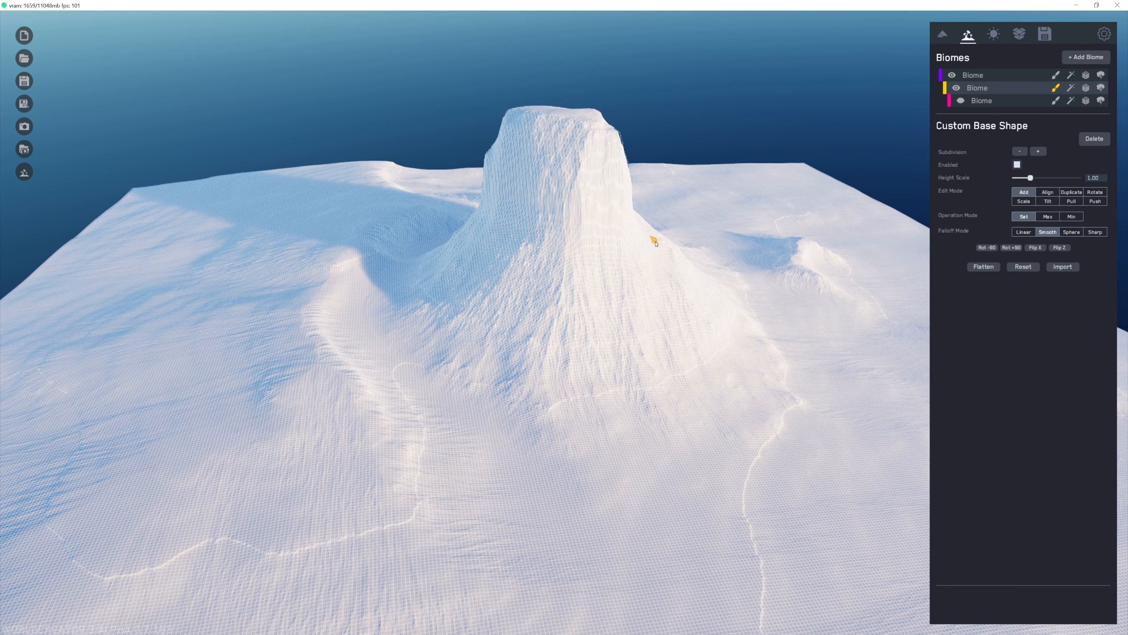
{"action": "mouse_move", "coordinate": [652, 237]}
{"action": "left_mouse_down"}
{"action": "mouse_move", "coordinate": [662, 265]}
{"action": "mouse_move", "coordinate": [556, 295]}
{"action": "mouse_move", "coordinate": [536, 285]}
{"action": "mouse_move", "coordinate": [628, 305]}
{"action": "mouse_move", "coordinate": [661, 244]}
{"action": "mouse_move", "coordinate": [613, 301]}
{"action": "left_mouse_up"}
{"action": "scroll", "coordinate": [536, 281], "scroll_direction": "up", "scroll_amount": 2, "text": "shift"}
{"action": "middle_click_drag", "start_coordinate": [692, 327], "coordinate": [662, 296]}
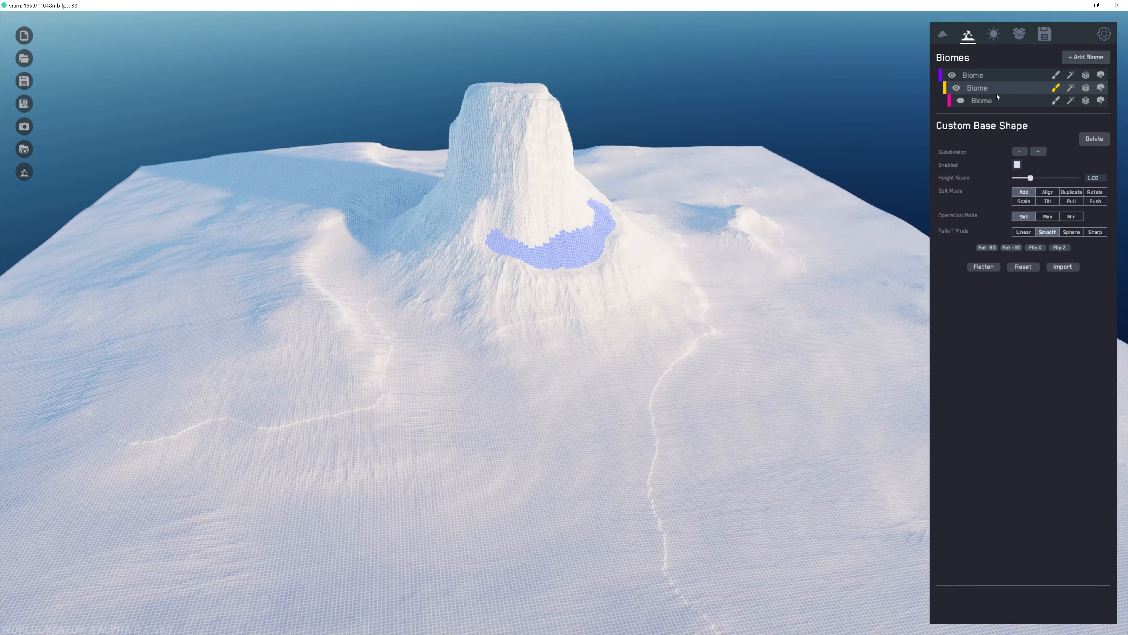
{"action": "left_click", "coordinate": [996, 89]}
{"action": "left_click", "coordinate": [1006, 76]}
{"action": "right_click_drag", "start_coordinate": [767, 91], "coordinate": [848, 171]}
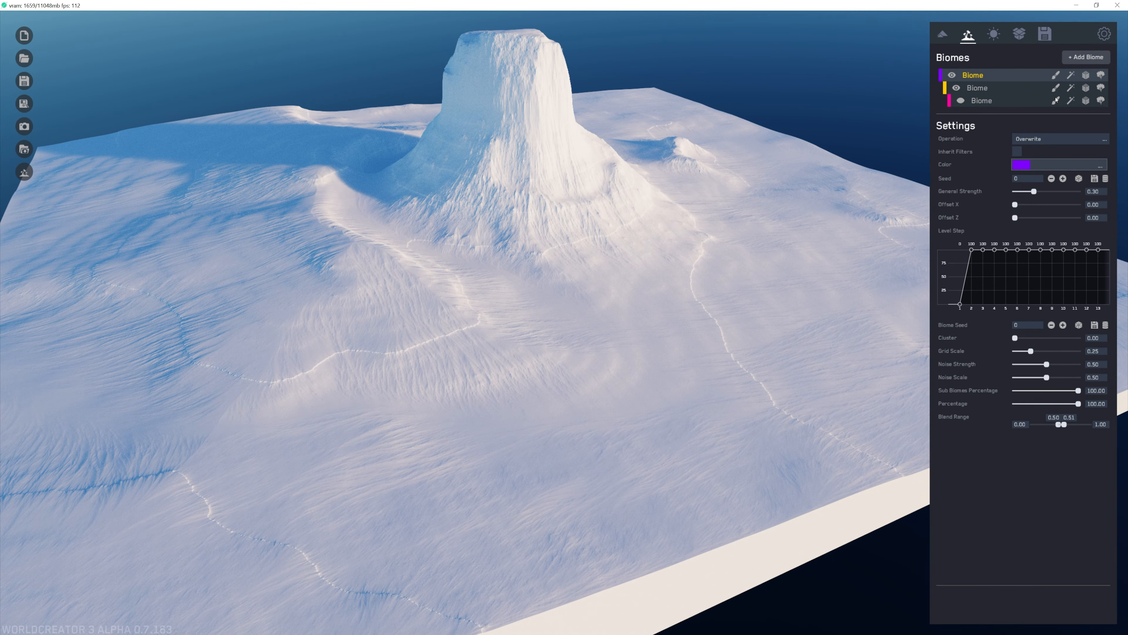
Add a first material to the yellow sub-biome and colour it a muted brown.
{"action": "left_click", "coordinate": [1085, 89]}
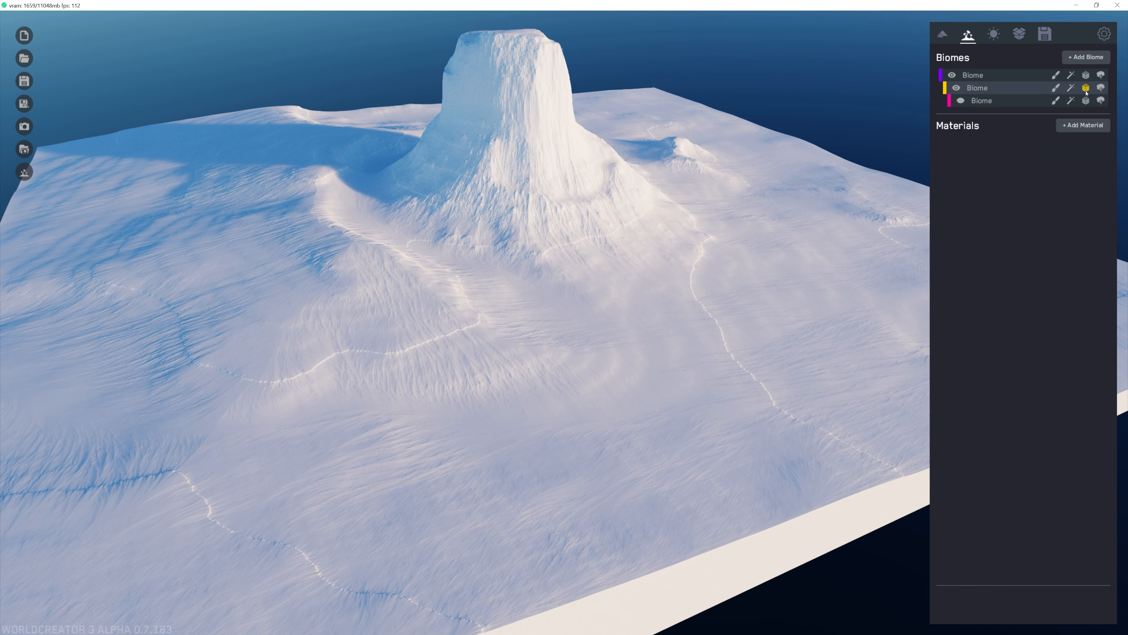
{"action": "left_click", "coordinate": [1084, 126]}
{"action": "left_click", "coordinate": [1024, 174]}
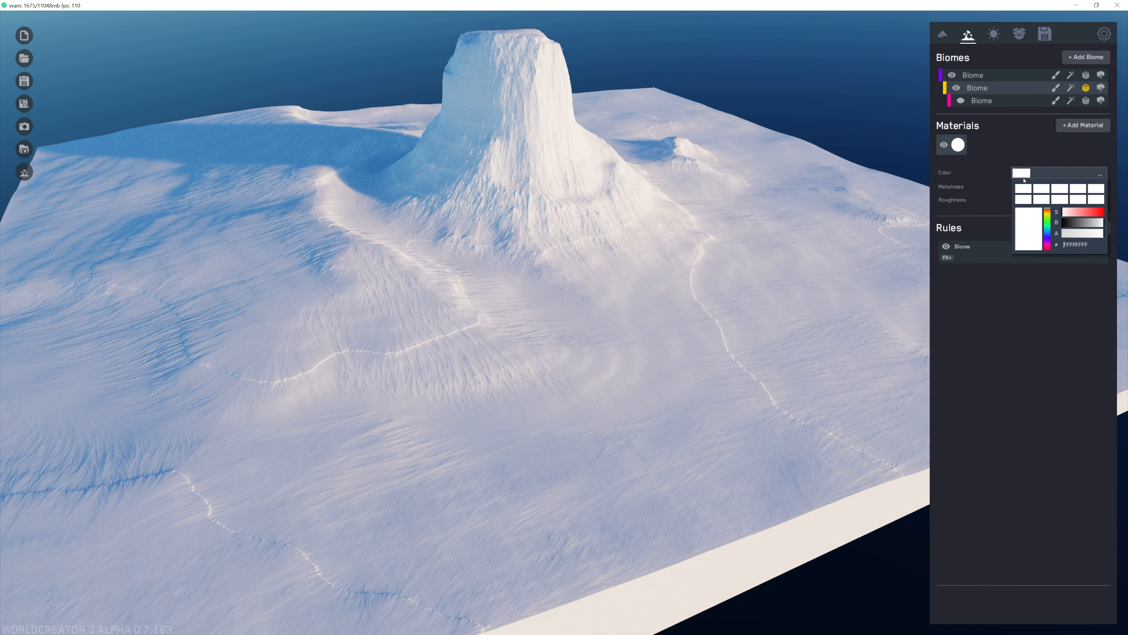
{"action": "left_click_drag", "start_coordinate": [1073, 213], "coordinate": [1048, 210]}
{"action": "left_click", "coordinate": [1049, 215]}
{"action": "left_click", "coordinate": [1083, 212]}
{"action": "left_click", "coordinate": [1083, 222]}
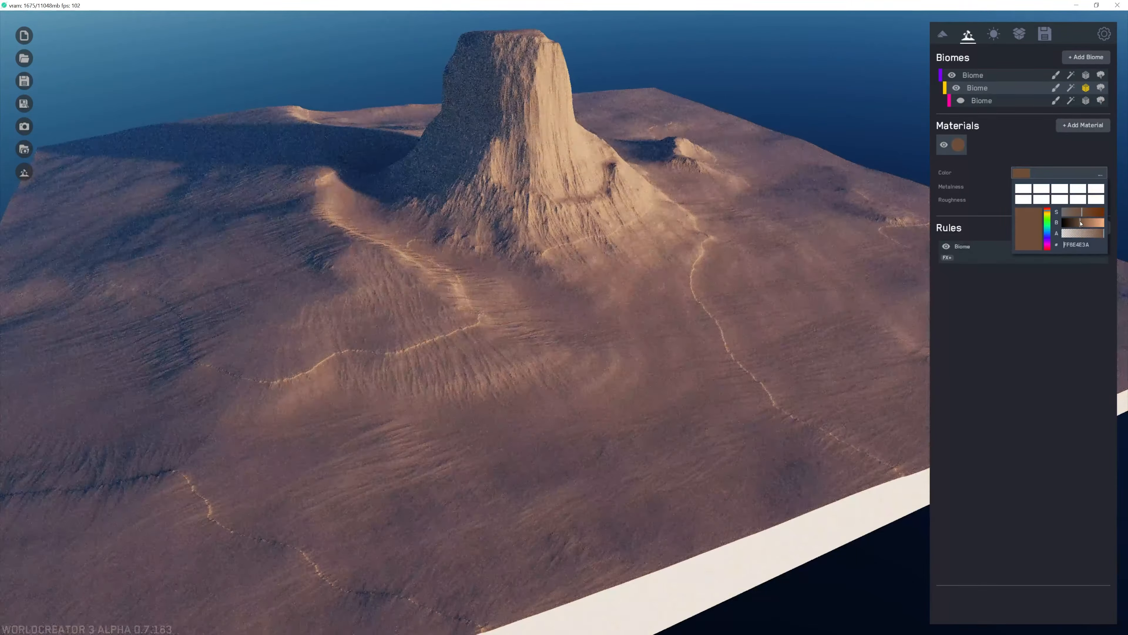
{"action": "left_click", "coordinate": [1028, 177]}
Add a second material to the yellow sub-biome and give it the dark red-brown colour FF512314.
{"action": "left_click", "coordinate": [1084, 125]}
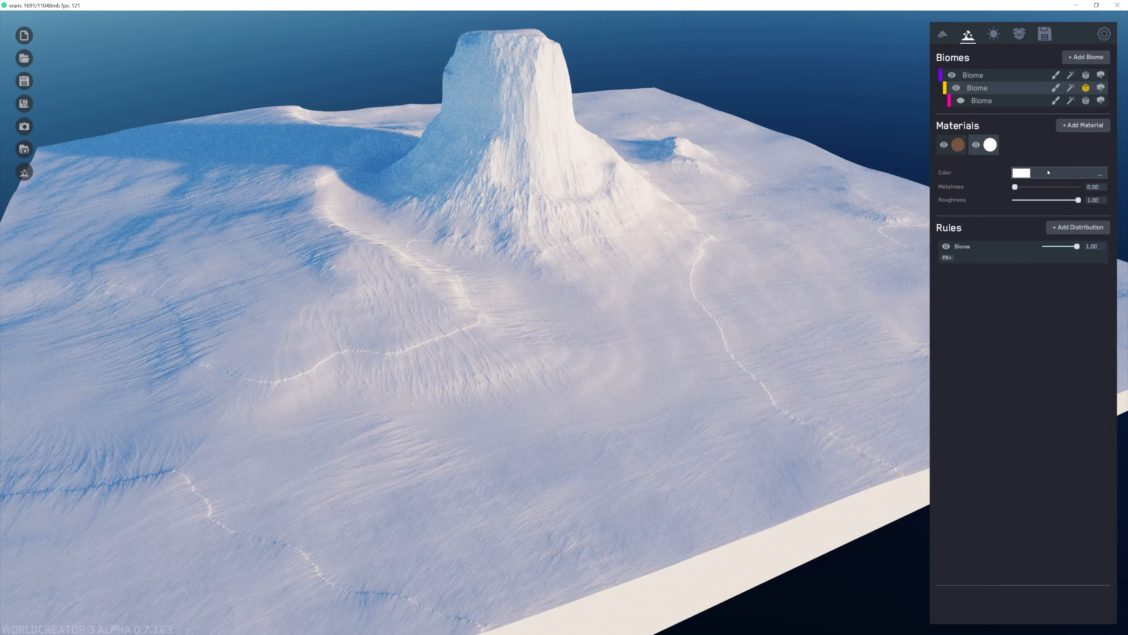
{"action": "left_click", "coordinate": [1054, 174]}
{"action": "mouse_move", "coordinate": [1076, 213]}
{"action": "left_mouse_down"}
{"action": "mouse_move", "coordinate": [1089, 212]}
{"action": "mouse_move", "coordinate": [1076, 224]}
{"action": "left_mouse_up"}
{"action": "left_click", "coordinate": [1048, 211]}
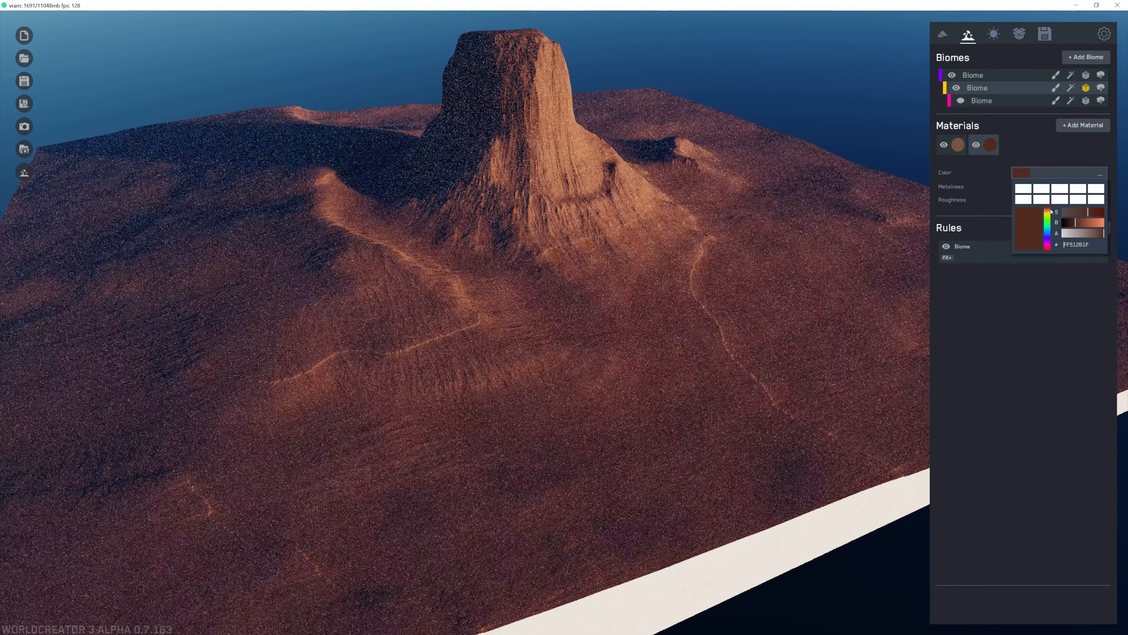
{"action": "left_click", "coordinate": [1094, 212]}
{"action": "left_click", "coordinate": [1081, 126]}
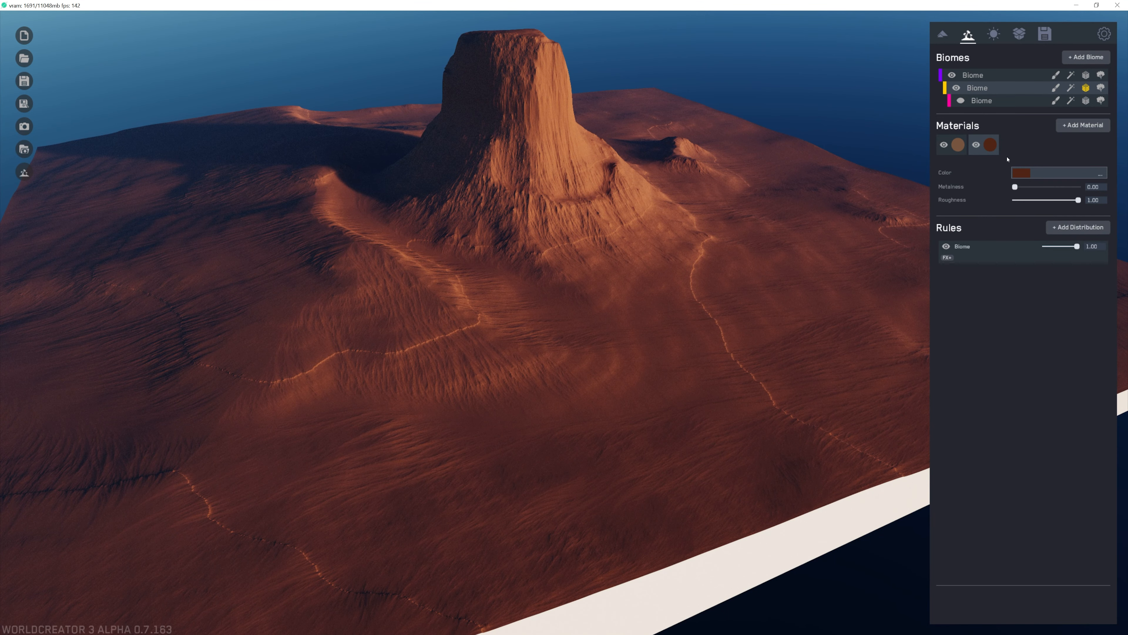
Add a Slope distribution to the second material's rules and reduce the upper end of its Slope Range to about 26.
{"action": "left_click", "coordinate": [1069, 228]}
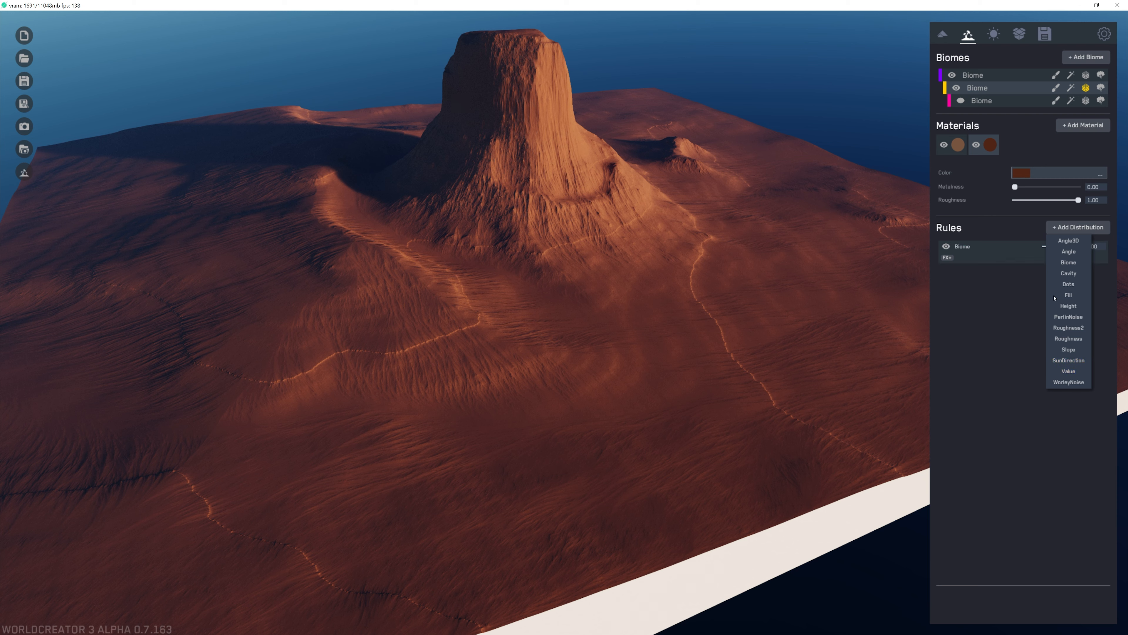
{"action": "left_click", "coordinate": [1069, 350]}
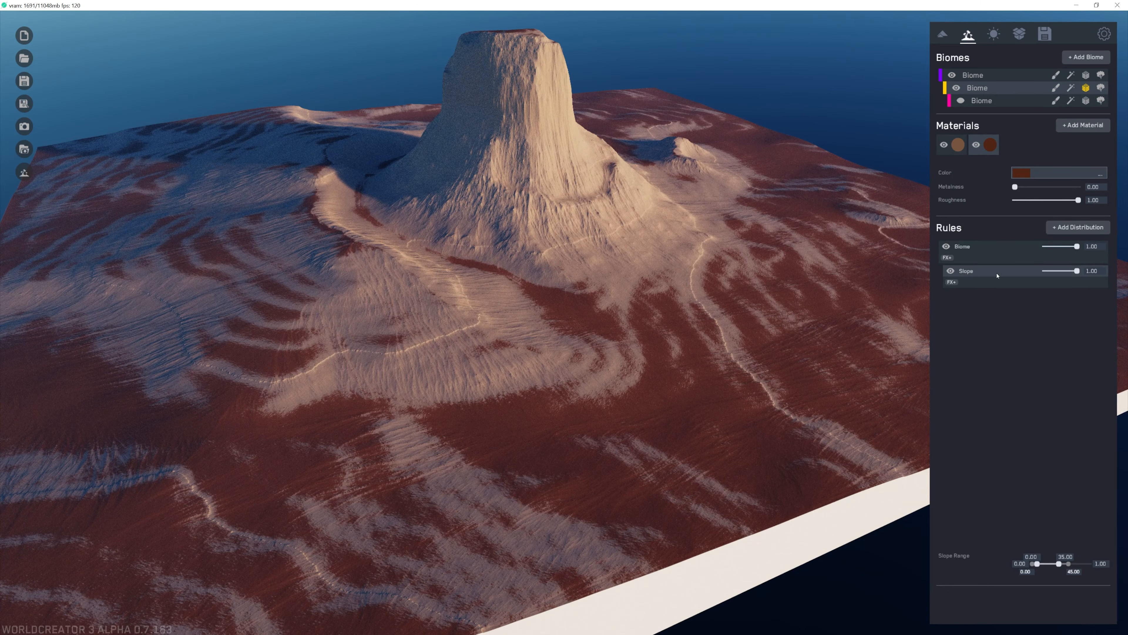
{"action": "left_click_drag", "start_coordinate": [1061, 565], "coordinate": [1055, 564]}
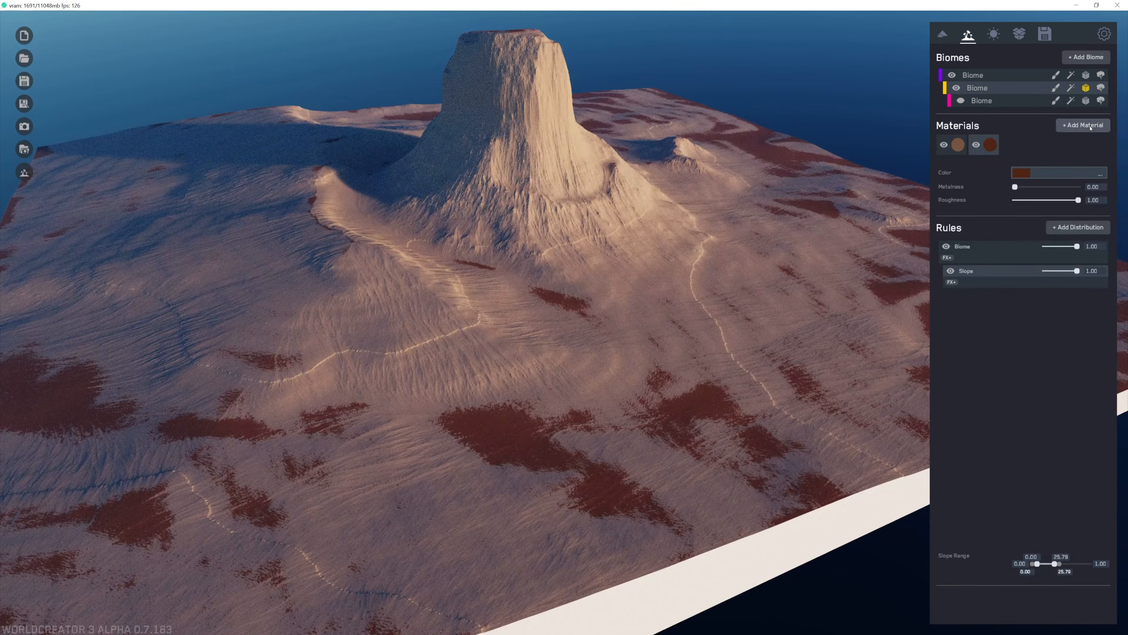
Duplicate the red-brown material with its Slope rule and darken the copy's colour.
{"action": "left_click", "coordinate": [1083, 125]}
{"action": "key", "text": "Delete"}
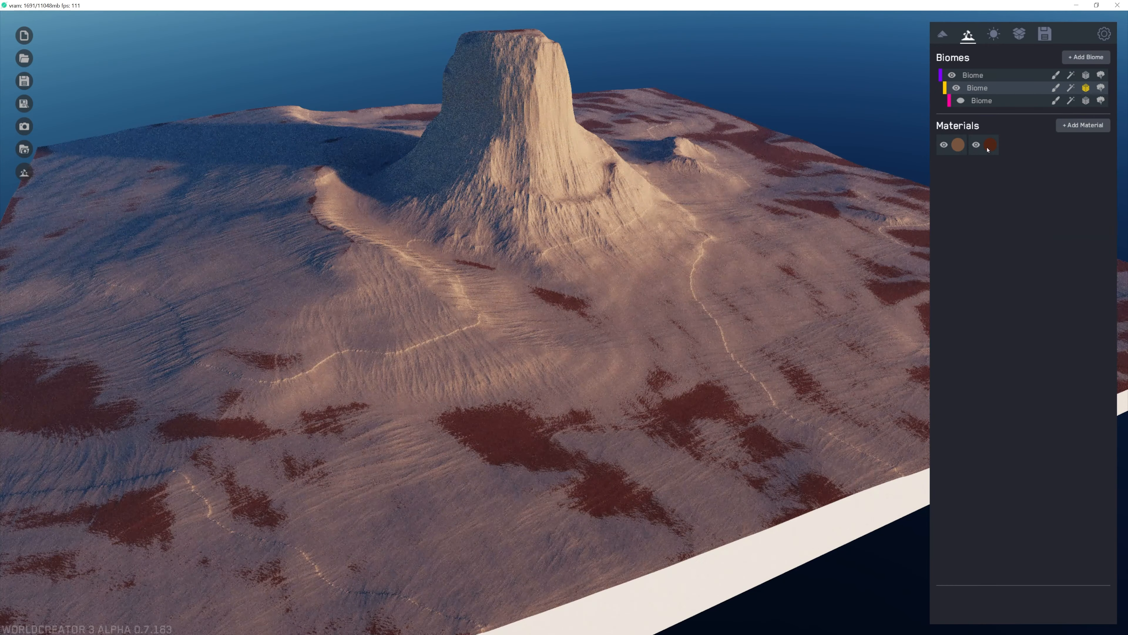
{"action": "left_click", "coordinate": [989, 146]}
{"action": "left_click_drag", "start_coordinate": [995, 146], "coordinate": [1028, 146]}
{"action": "left_click", "coordinate": [1024, 145]}
{"action": "left_click", "coordinate": [1034, 171]}
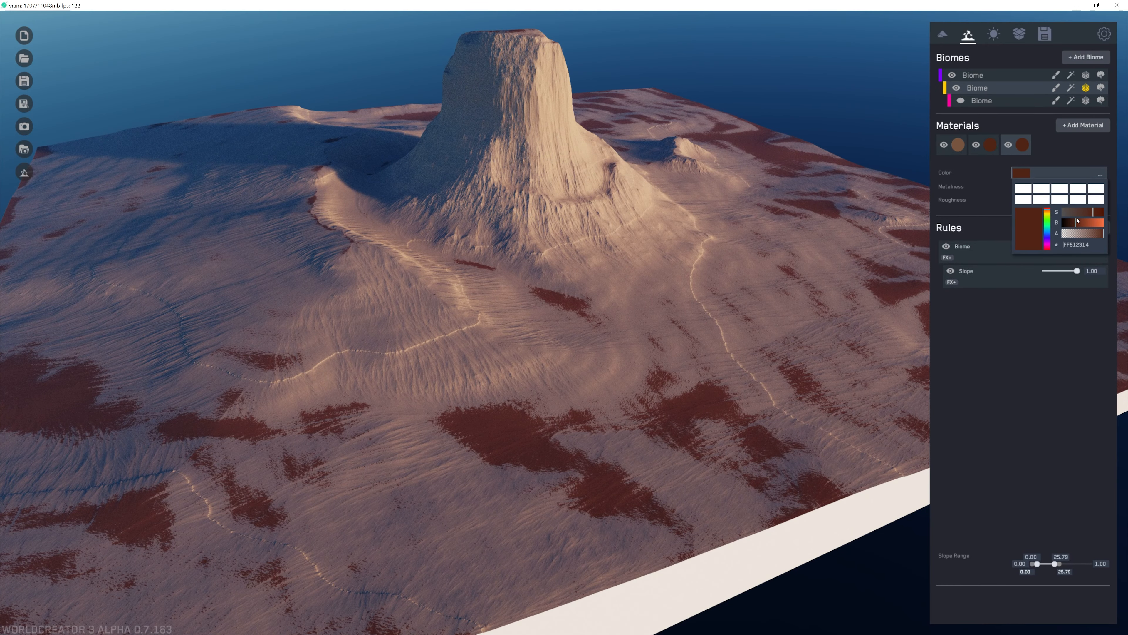
{"action": "left_click_drag", "start_coordinate": [1078, 220], "coordinate": [1067, 222]}
{"action": "left_click", "coordinate": [1070, 159]}
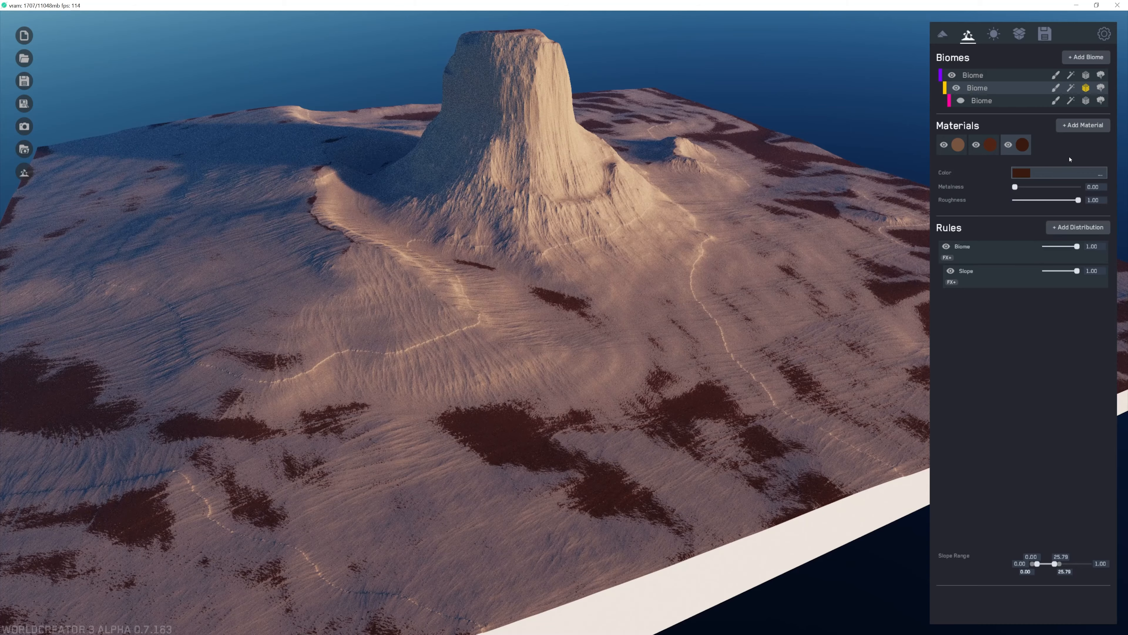
Set the Slope Range of the darkest material's Slope rule to 83.74–90 and reselect the second material.
{"action": "left_click", "coordinate": [1020, 283]}
{"action": "mouse_move", "coordinate": [1056, 564]}
{"action": "left_mouse_down"}
{"action": "mouse_move", "coordinate": [1089, 563]}
{"action": "mouse_move", "coordinate": [1041, 563]}
{"action": "mouse_move", "coordinate": [1073, 566]}
{"action": "left_mouse_up"}
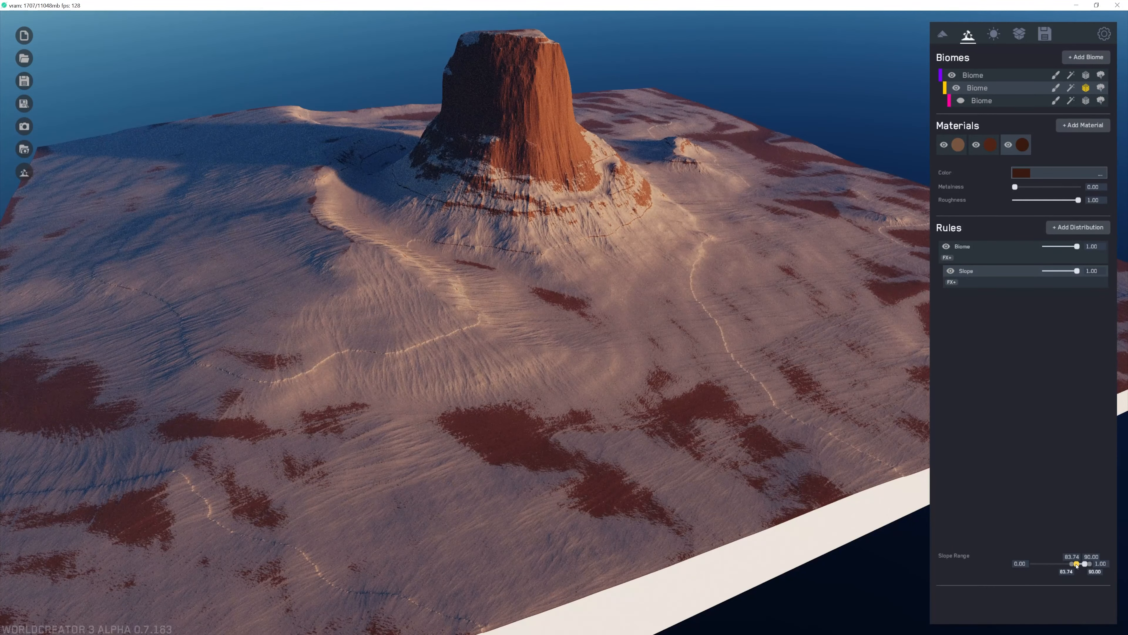
{"action": "left_click", "coordinate": [987, 147]}
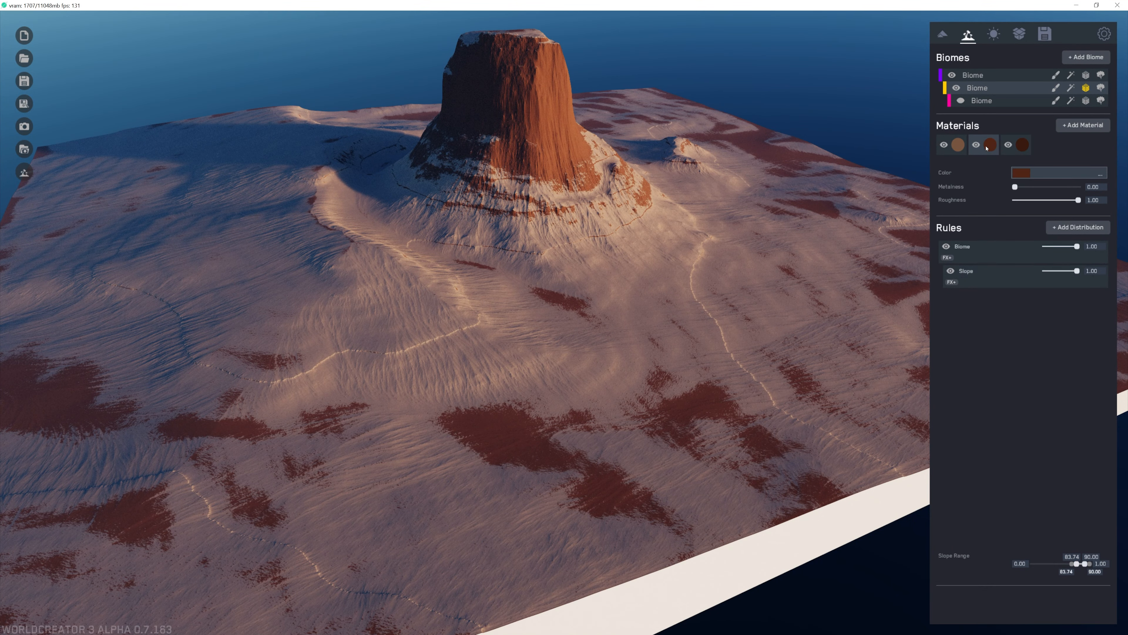
Lighten the second material's colour to the orange-brown FF8D4F31.
{"action": "left_click", "coordinate": [1036, 173]}
{"action": "left_click_drag", "start_coordinate": [1078, 228], "coordinate": [1049, 212]}
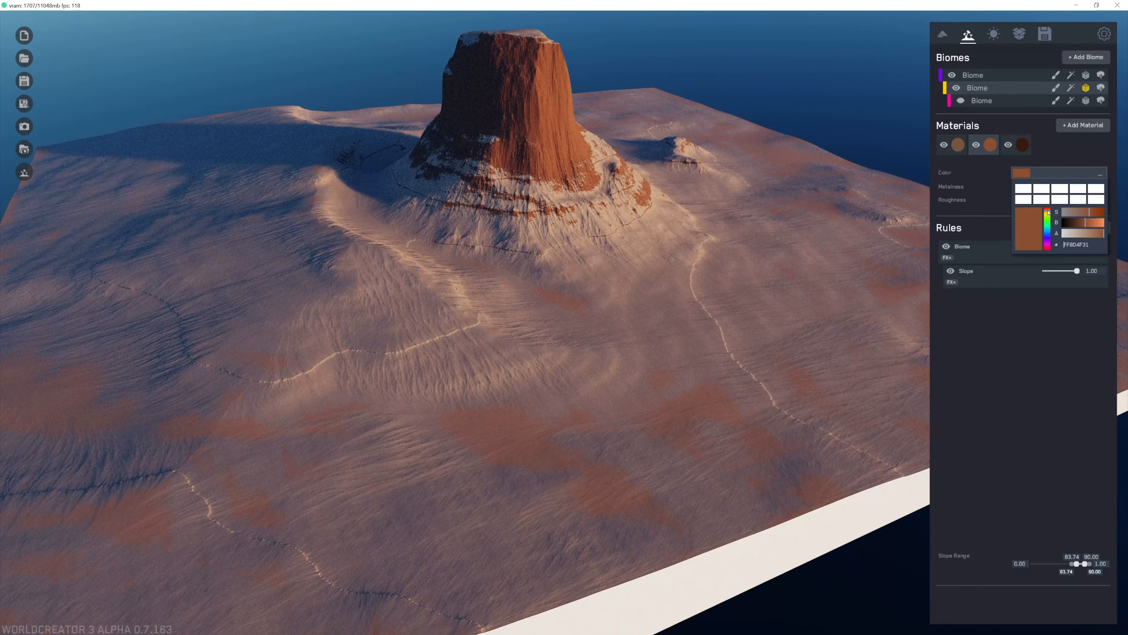
Lower the start of the darkest material's Slope Range to 82.46 and extend the upper end of the second material's Slope Range to 33.78, fading to 40.54.
{"action": "left_click_drag", "start_coordinate": [1077, 564], "coordinate": [1076, 564]}
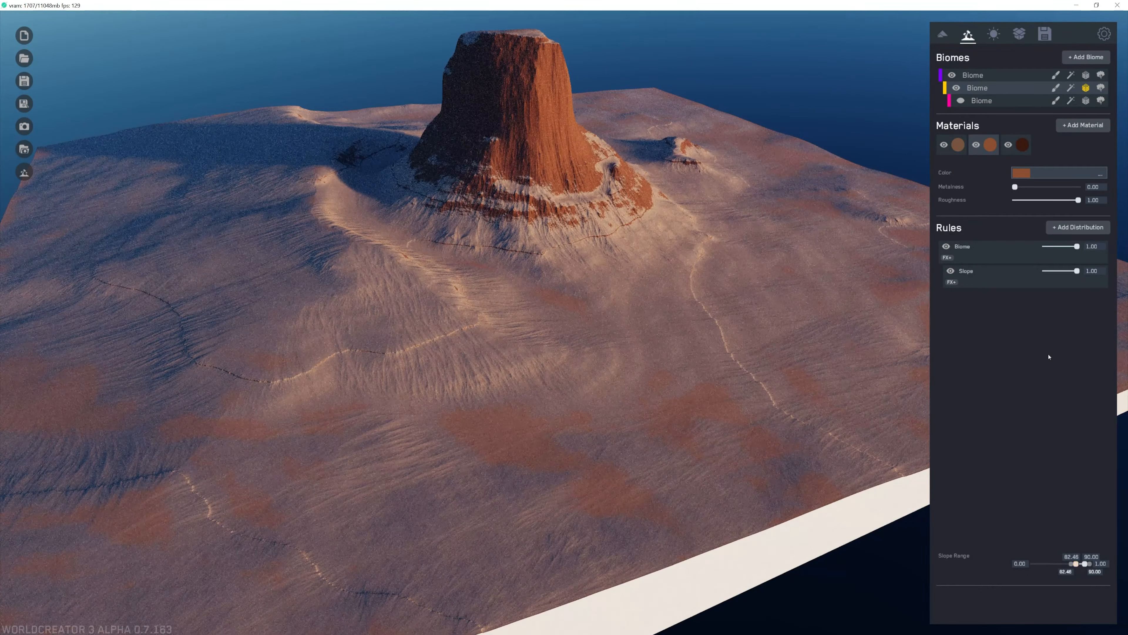
{"action": "left_click", "coordinate": [1020, 272]}
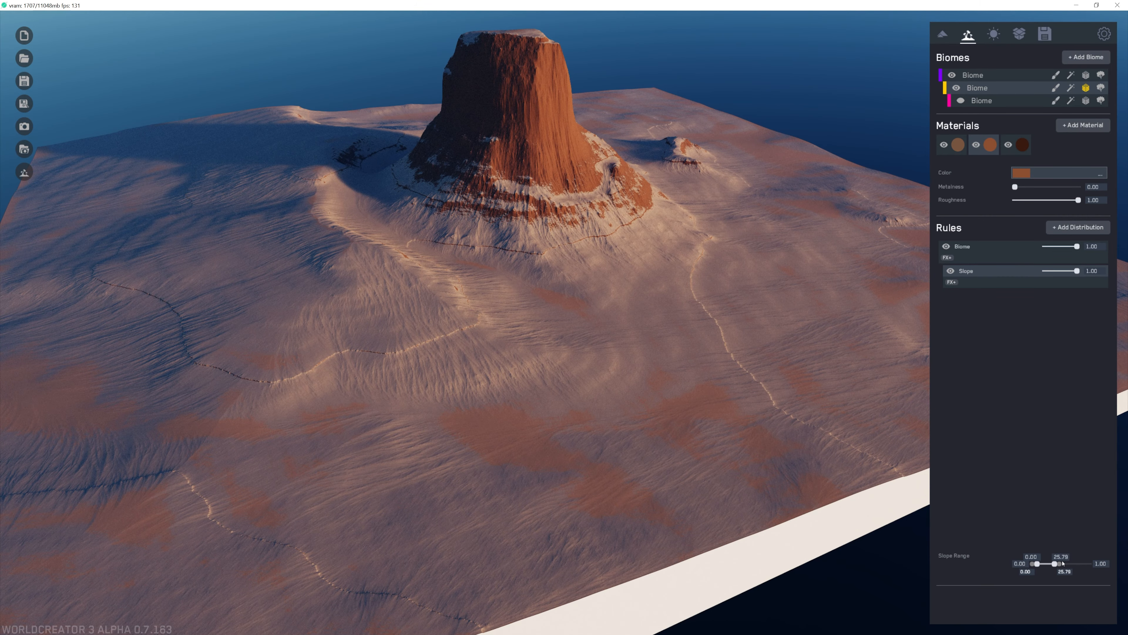
{"action": "left_click_drag", "start_coordinate": [1055, 568], "coordinate": [1066, 564]}
Add a fourth material to the yellow sub-biome and give it a light orange-yellow colour.
{"action": "left_click", "coordinate": [1083, 125]}
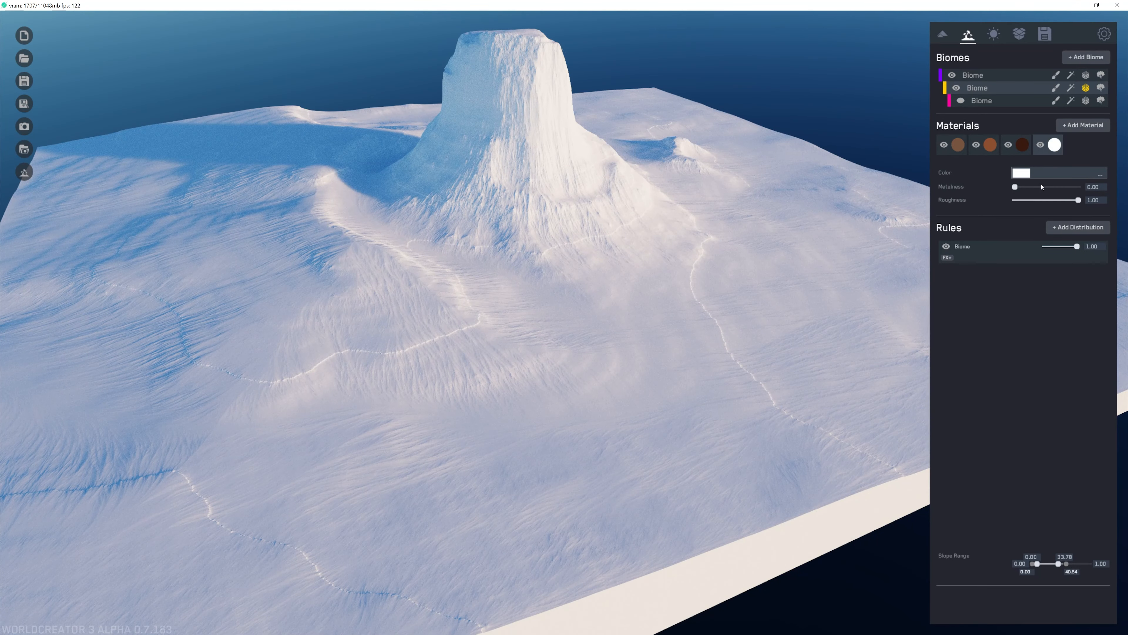
{"action": "left_click", "coordinate": [1044, 172]}
{"action": "left_click", "coordinate": [1047, 214]}
{"action": "left_click", "coordinate": [1090, 213]}
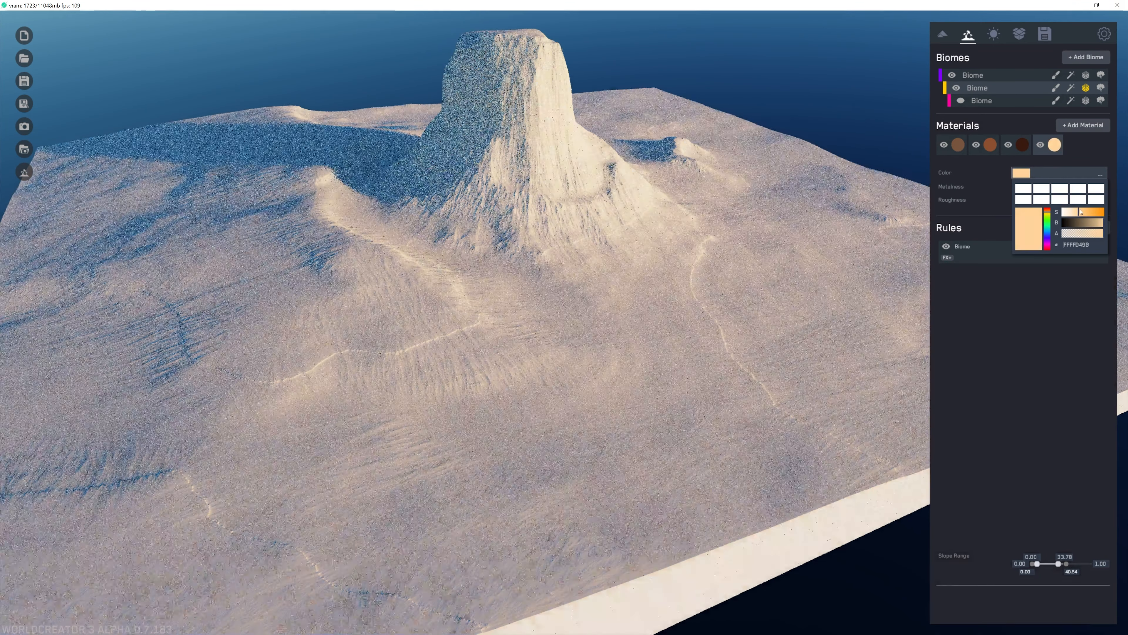
{"action": "left_click", "coordinate": [1050, 296]}
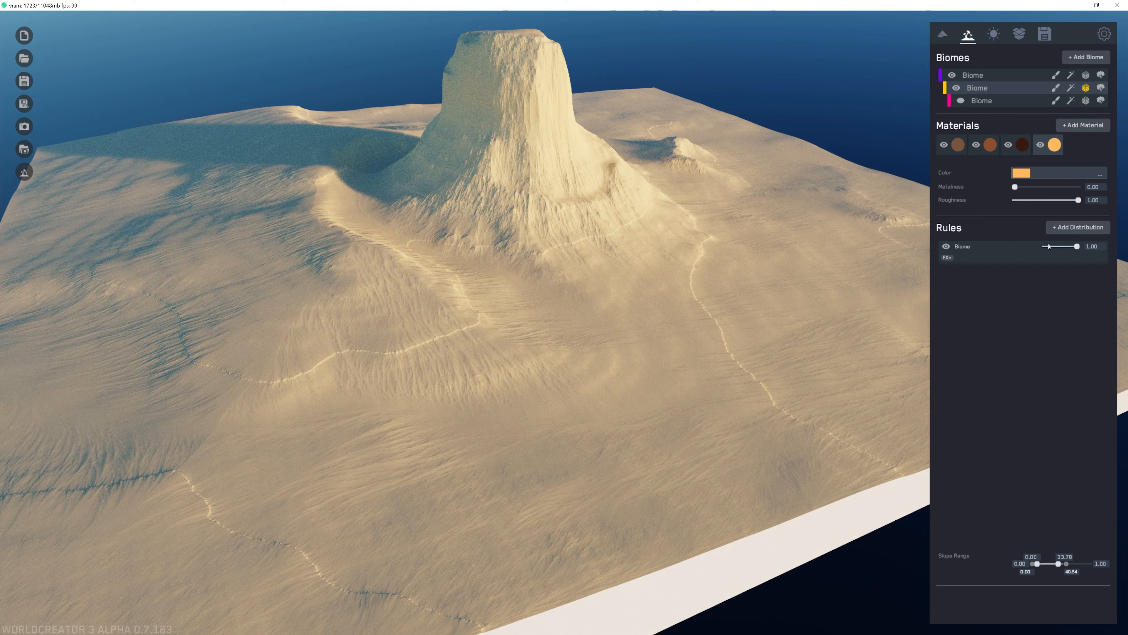
Add a Height distribution to the fourth material's rules and set its Height Range from -200 to about -73, fading out at about -23.
{"action": "left_click", "coordinate": [1075, 227]}
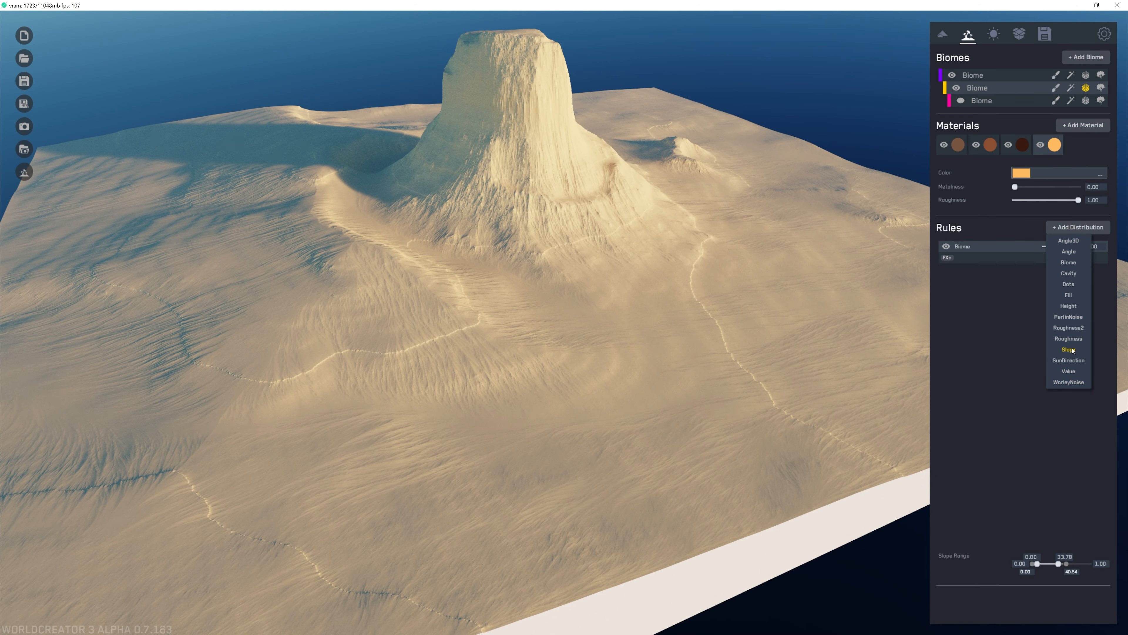
{"action": "left_click", "coordinate": [1069, 306]}
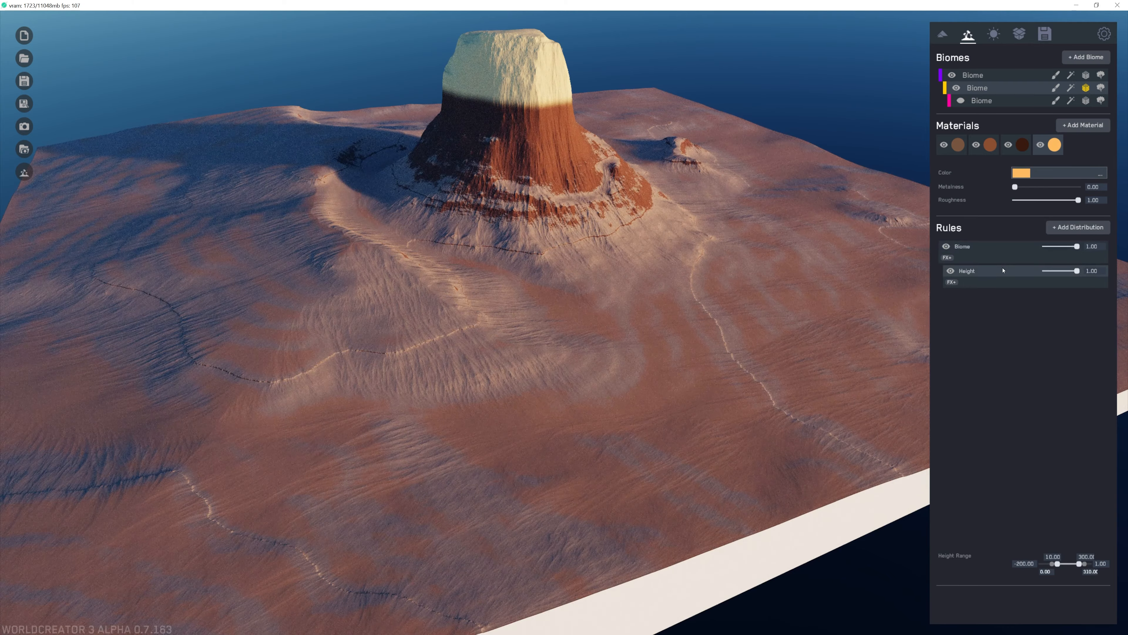
{"action": "mouse_move", "coordinate": [1057, 564]}
{"action": "left_mouse_down"}
{"action": "mouse_move", "coordinate": [1045, 564]}
{"action": "mouse_move", "coordinate": [1079, 567]}
{"action": "mouse_move", "coordinate": [1066, 565]}
{"action": "left_mouse_up"}
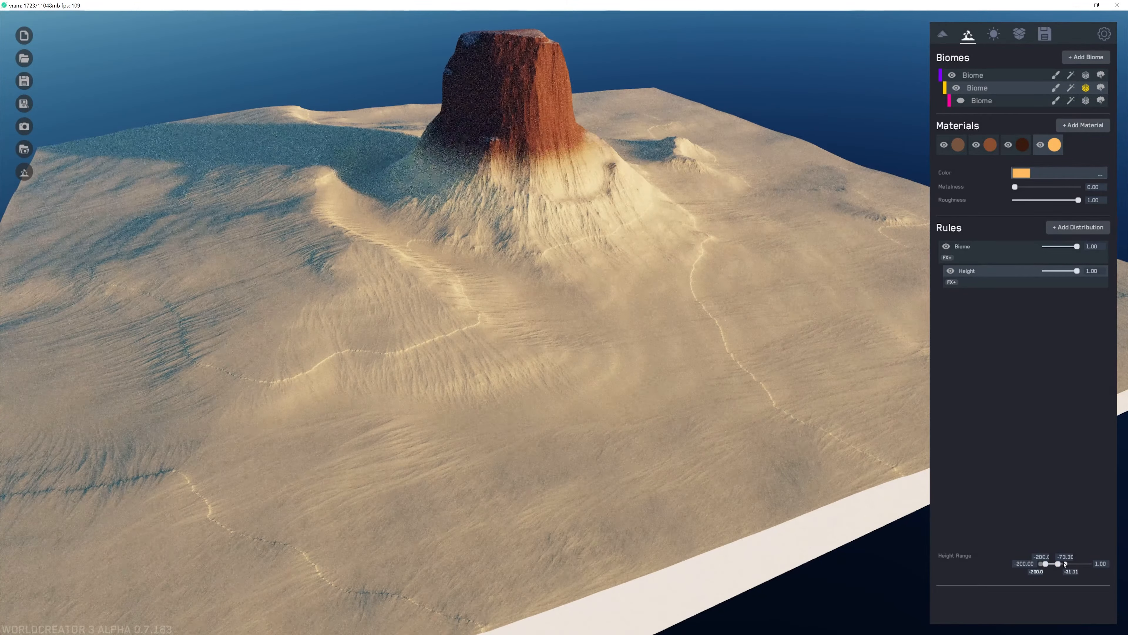
Try a SmallFlow effect on the fourth material's Height rule and replace it with a Flow effect.
{"action": "left_click", "coordinate": [953, 283]}
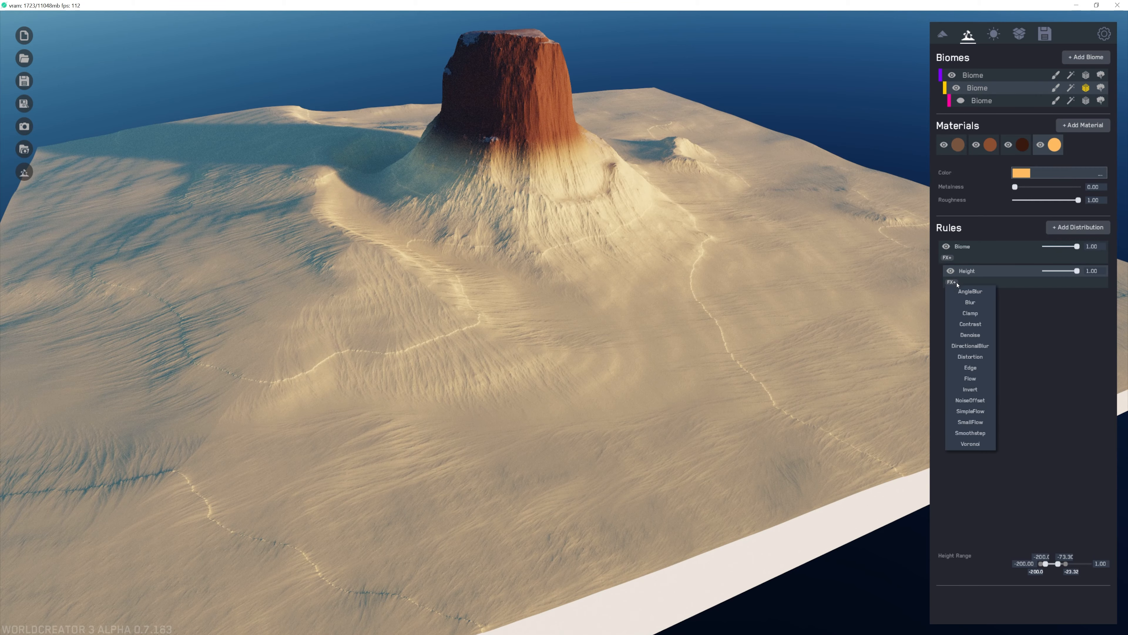
{"action": "left_click", "coordinate": [970, 422]}
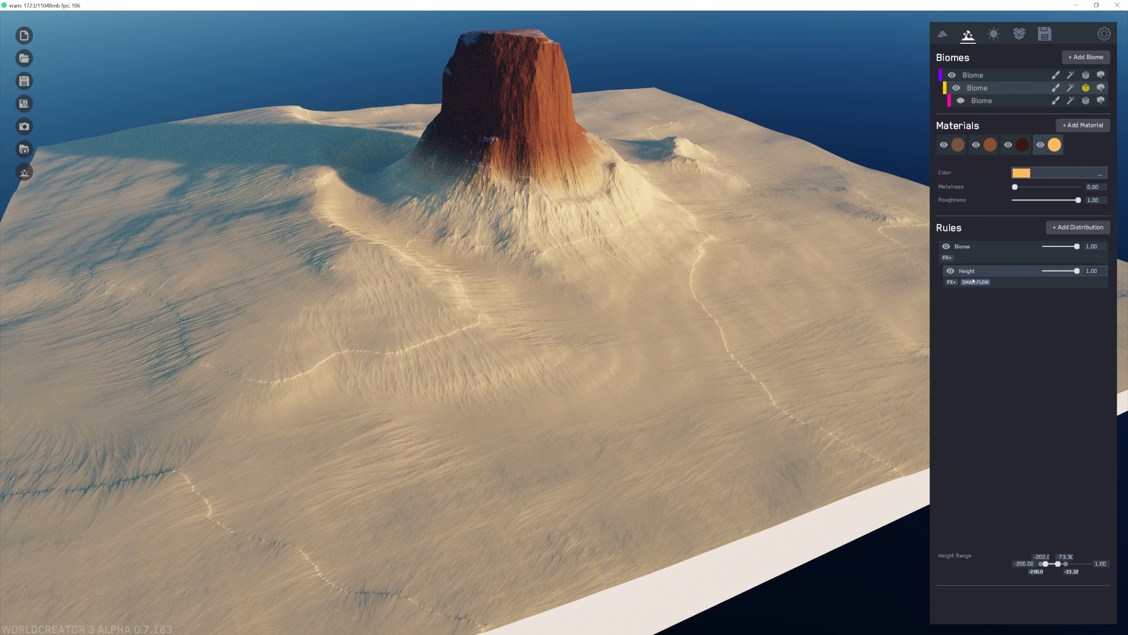
{"action": "left_click", "coordinate": [952, 282]}
{"action": "left_click", "coordinate": [973, 378]}
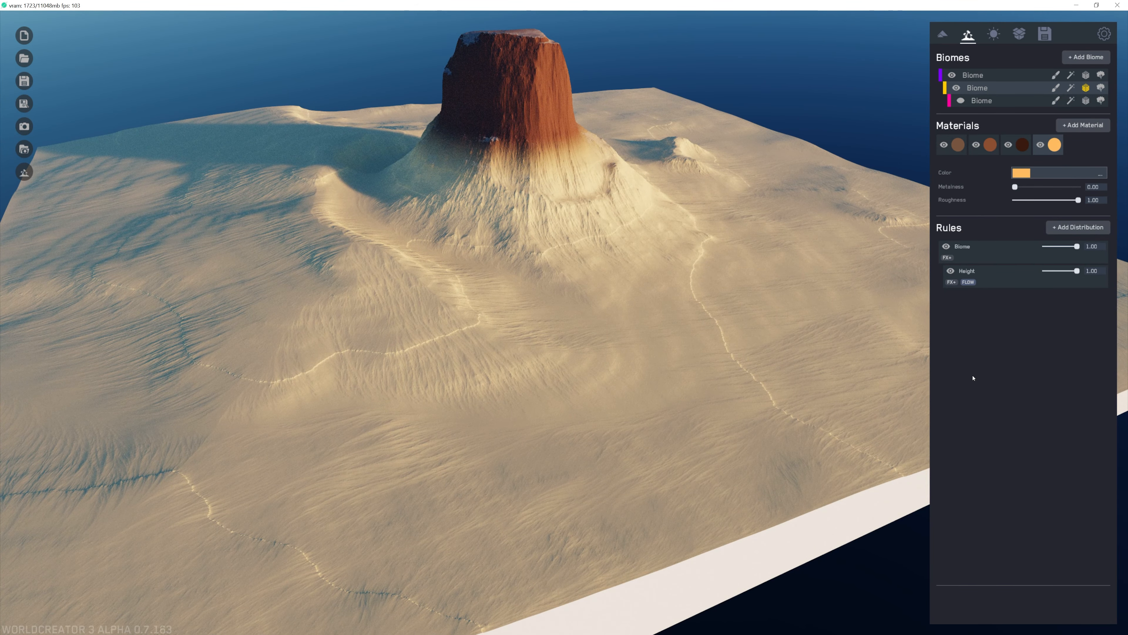
Set the Flow effect's Iterations to 35.14 and its Flow Cutoff to 0.31.
{"action": "left_click", "coordinate": [968, 282]}
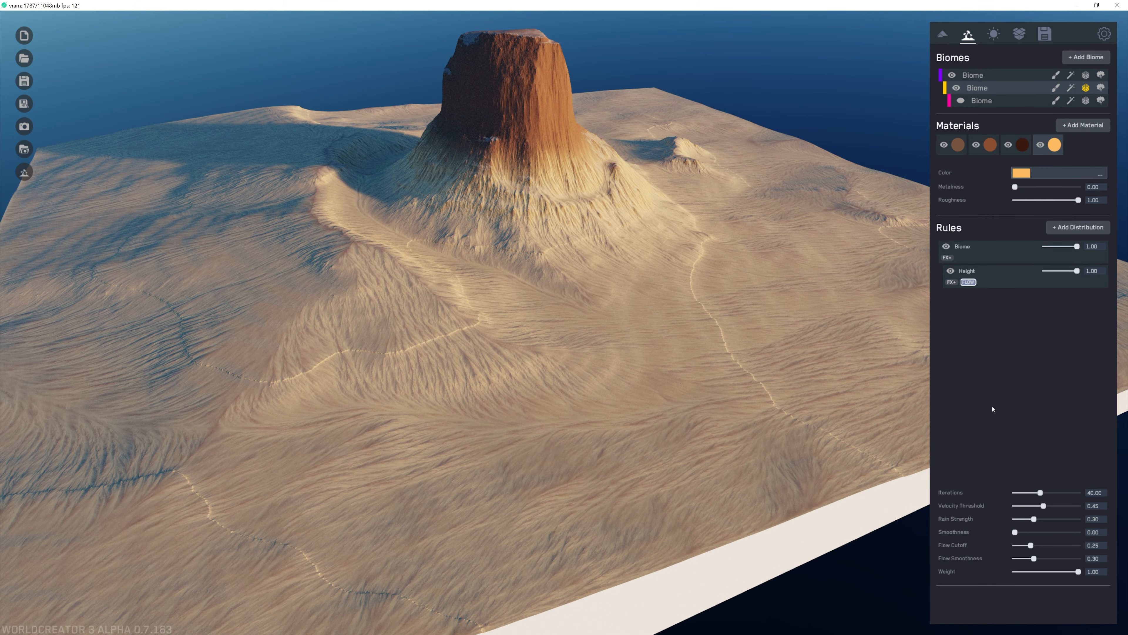
{"action": "left_click_drag", "start_coordinate": [1035, 493], "coordinate": [1037, 493]}
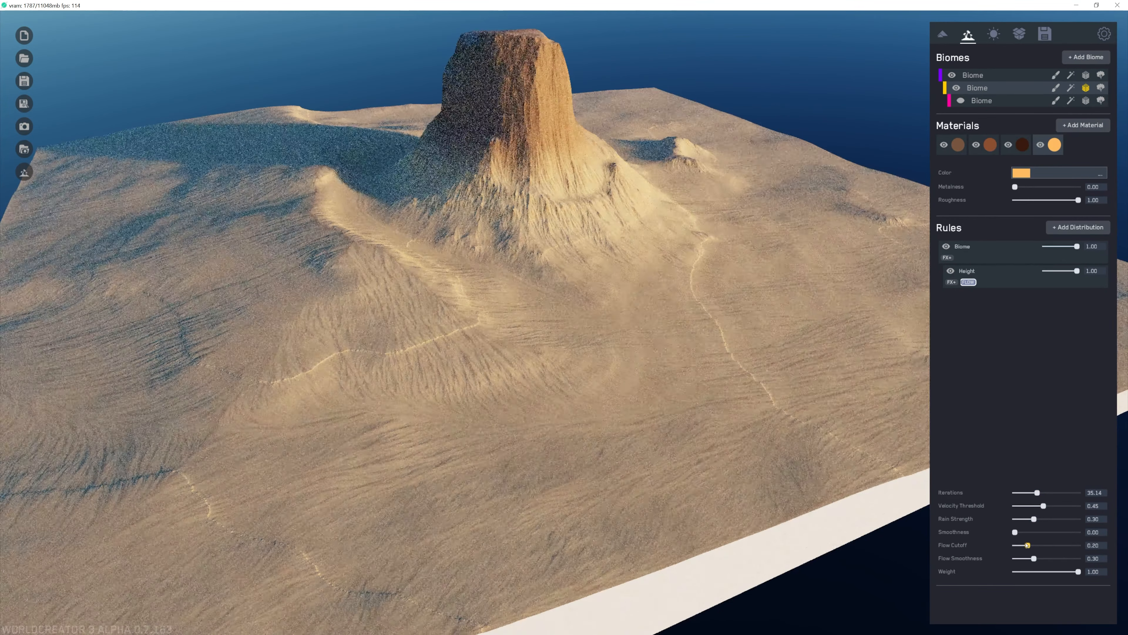
{"action": "left_click_drag", "start_coordinate": [1031, 545], "coordinate": [1034, 547]}
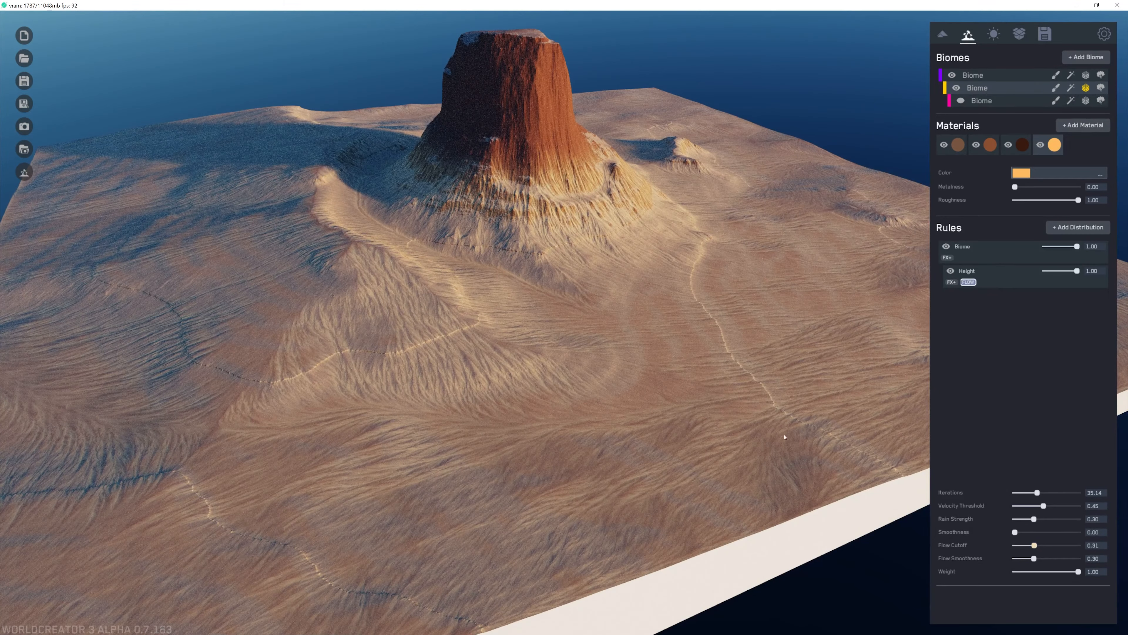
Try a Voronoi effect after Flow on the Height rule, then delete it.
{"action": "key", "text": "s"}
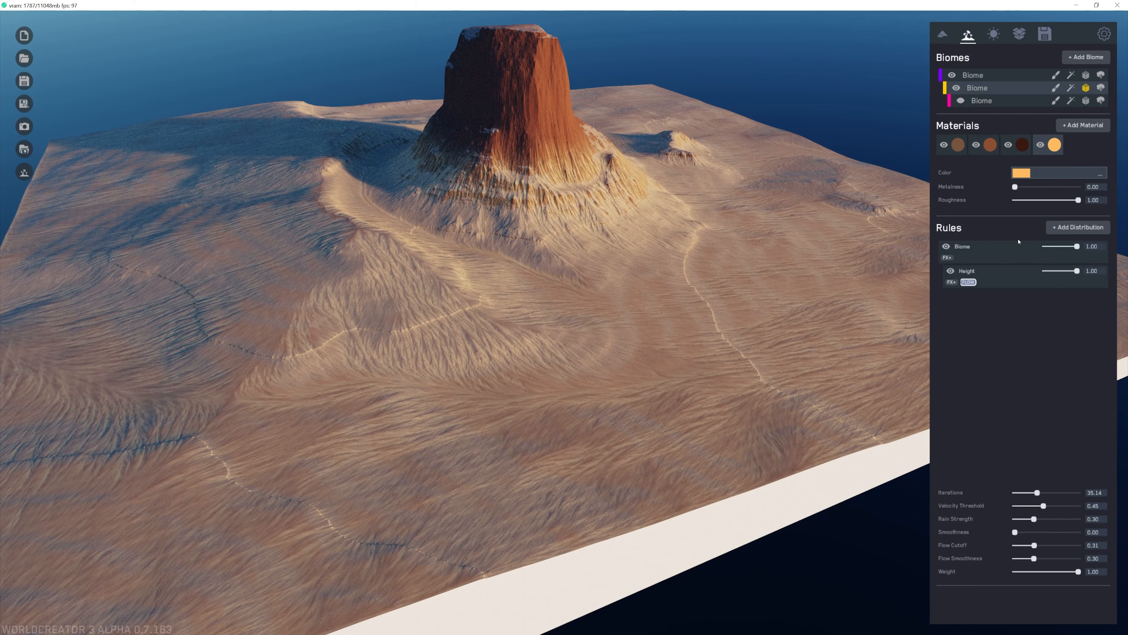
{"action": "left_click", "coordinate": [997, 275]}
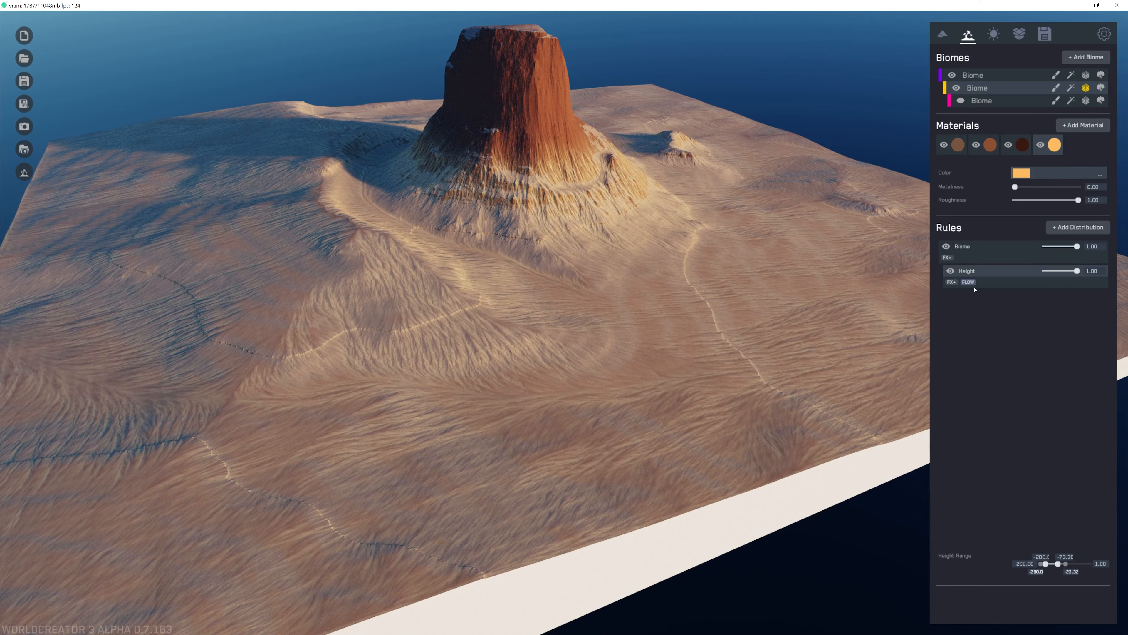
{"action": "left_click", "coordinate": [950, 283]}
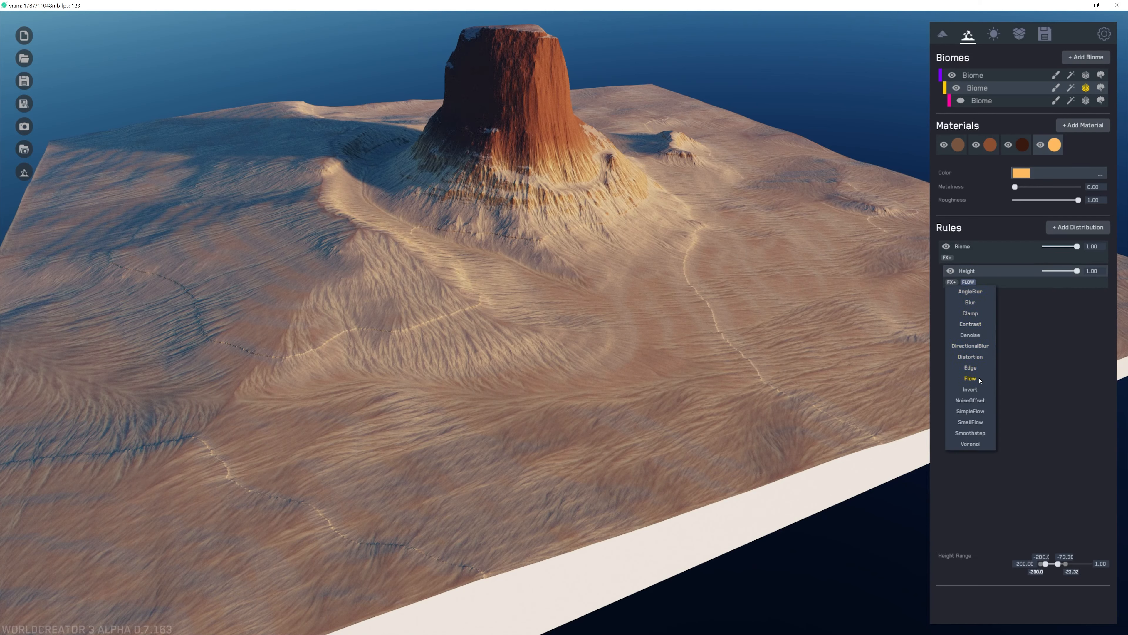
{"action": "left_click", "coordinate": [973, 444]}
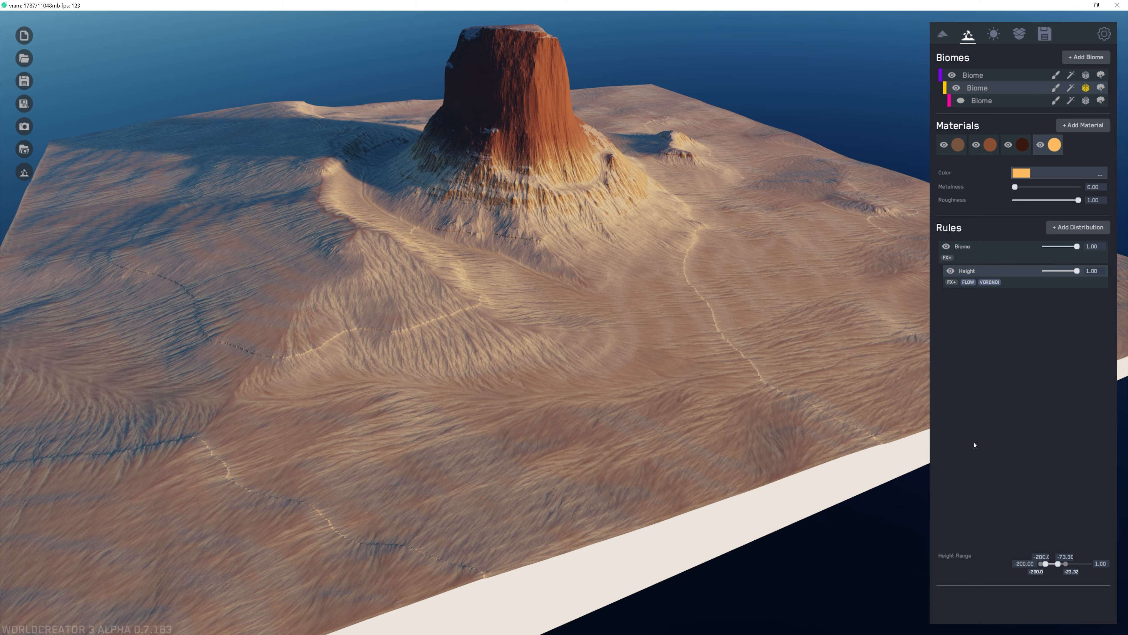
{"action": "left_click", "coordinate": [990, 281]}
{"action": "key", "text": "Delete"}
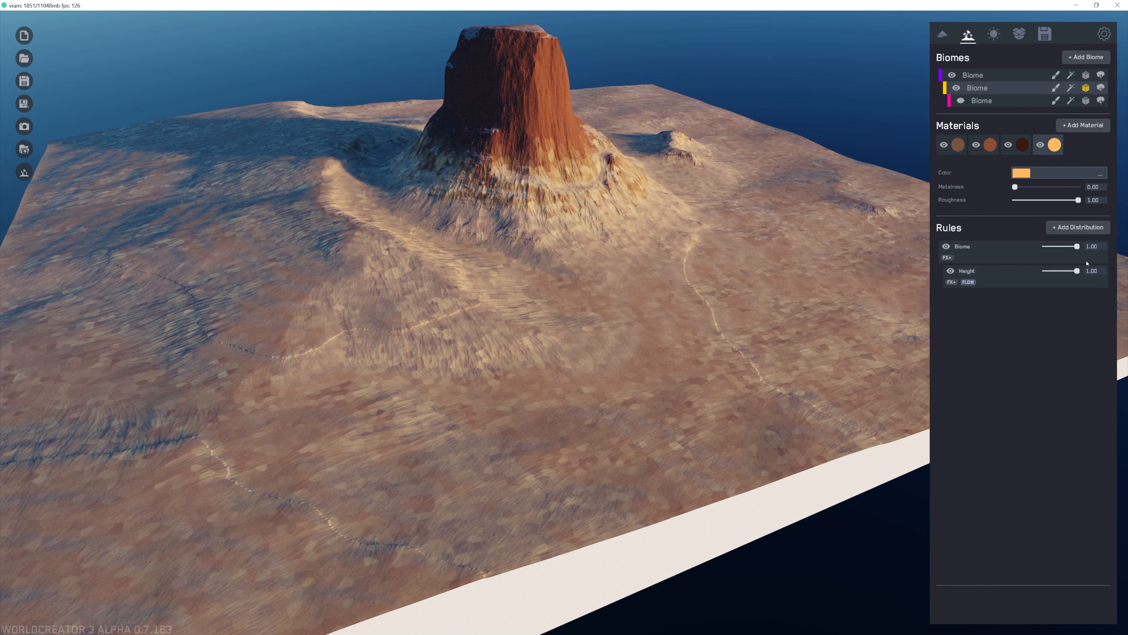
Add a Slope distribution to the fourth material's rules, set its Slope Range to 0–31.43 and widen the upper falloff to almost 90.
{"action": "left_click", "coordinate": [1077, 227]}
{"action": "left_click", "coordinate": [1069, 349]}
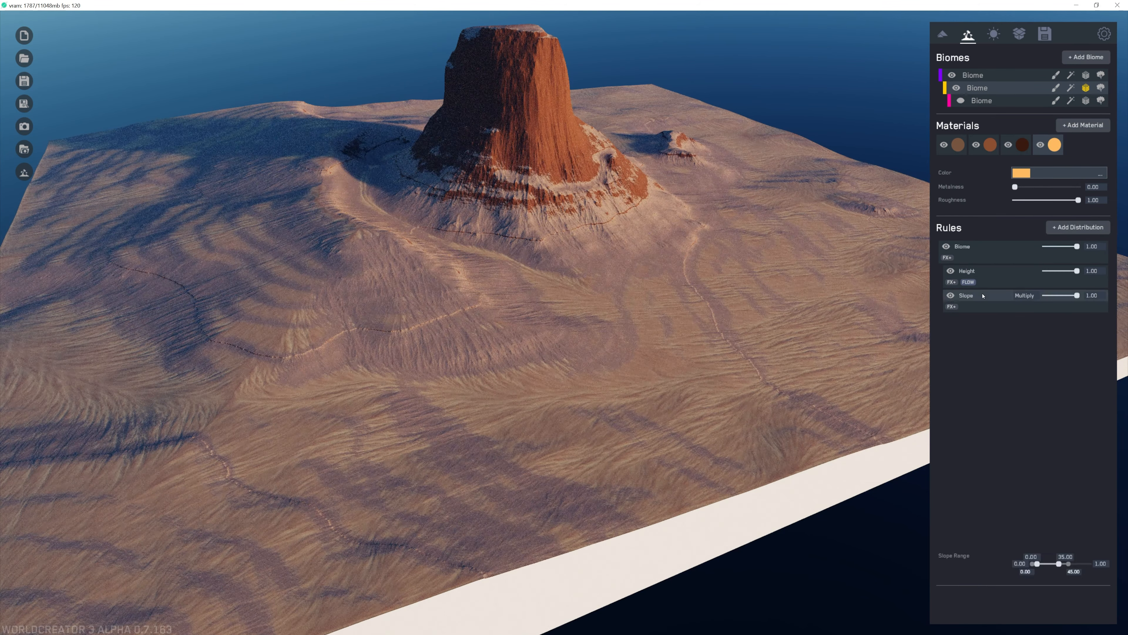
{"action": "left_click_drag", "start_coordinate": [1066, 568], "coordinate": [1081, 572]}
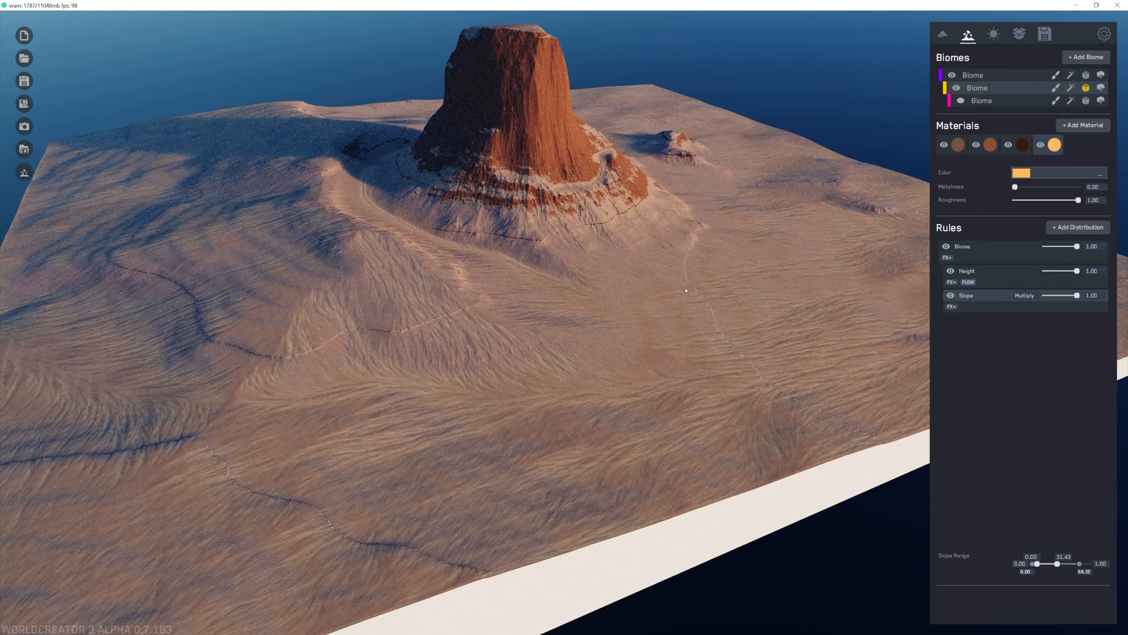
{"action": "middle_click_drag", "start_coordinate": [686, 290], "coordinate": [704, 295]}
{"action": "left_click", "coordinate": [943, 34]}
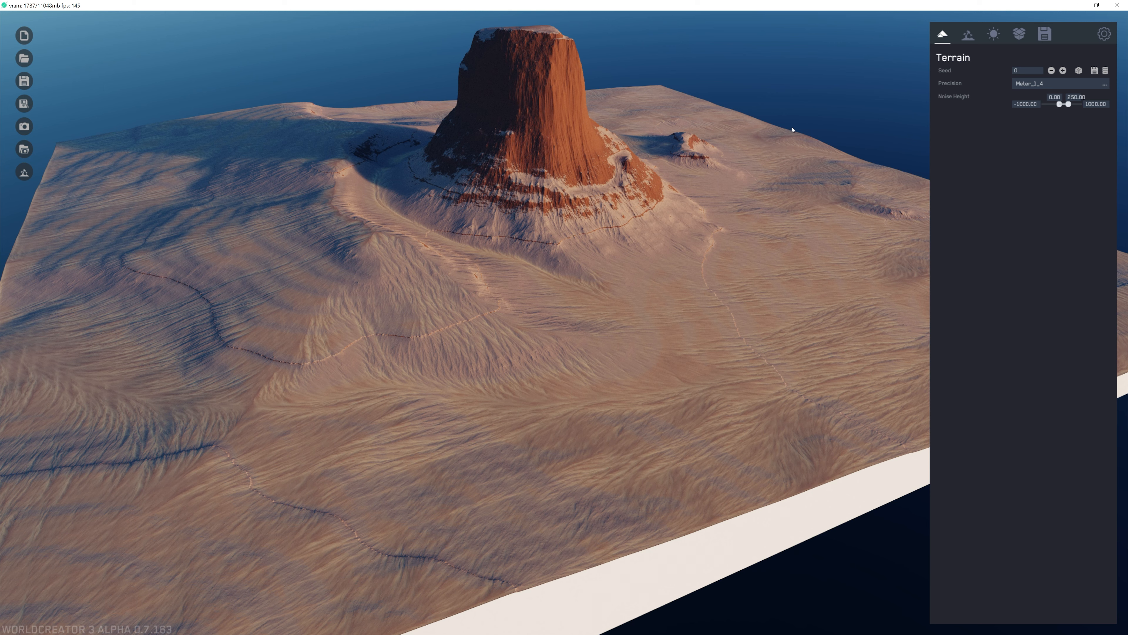
{"action": "left_click", "coordinate": [967, 35]}
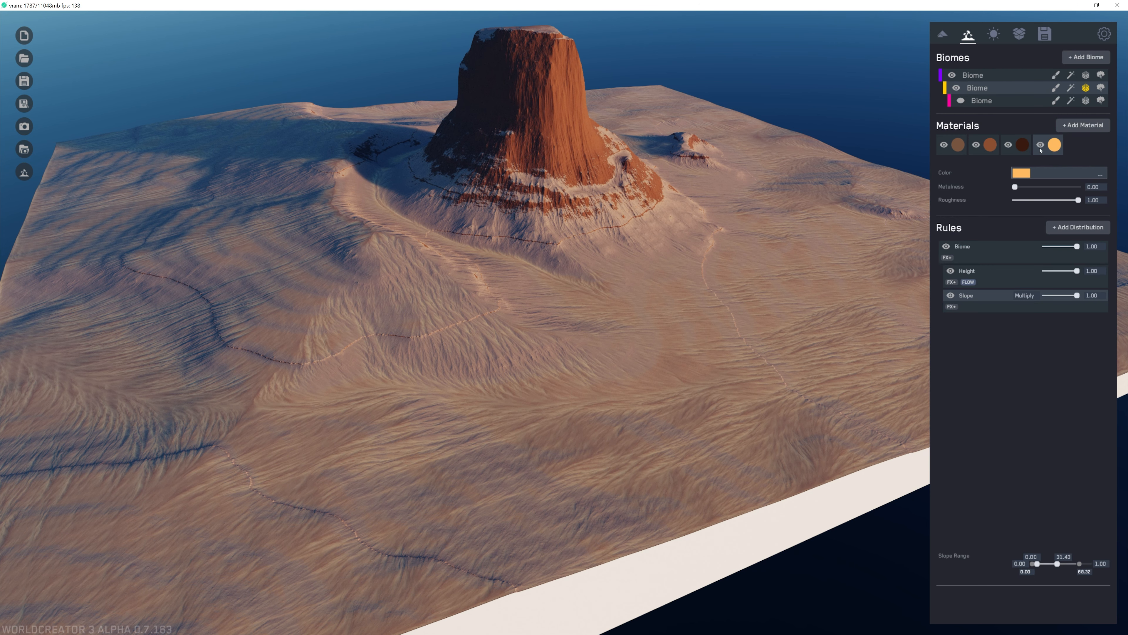
Recolour the fourth material from light orange to a dark red by shifting its hue and lowering its brightness.
{"action": "left_click", "coordinate": [1038, 176]}
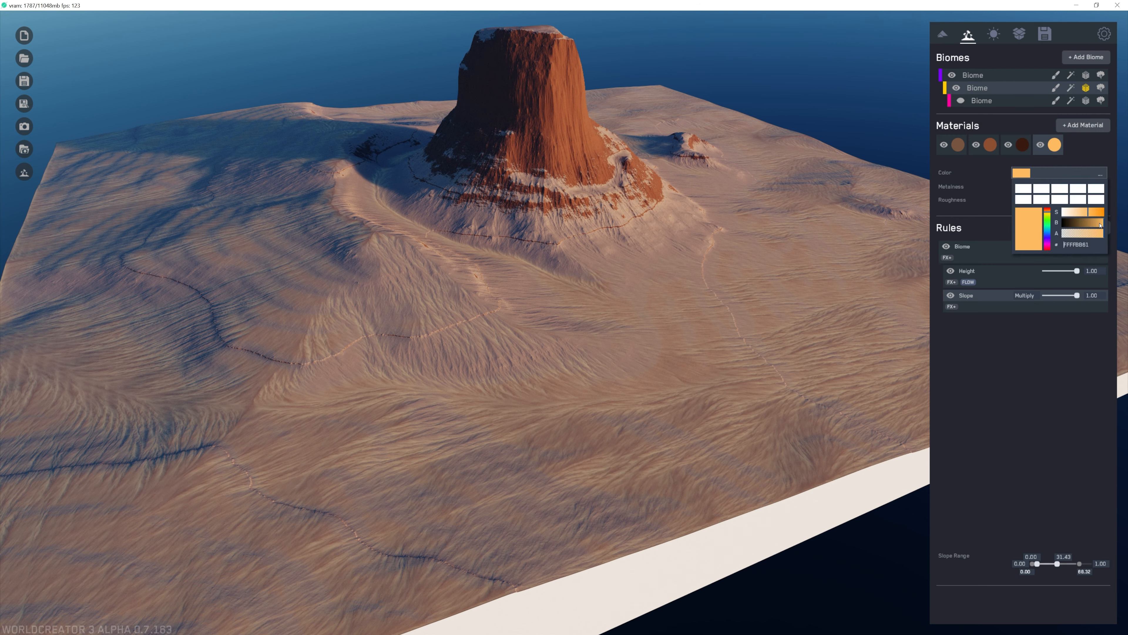
{"action": "mouse_move", "coordinate": [1100, 223]}
{"action": "left_mouse_down"}
{"action": "mouse_move", "coordinate": [1098, 212]}
{"action": "mouse_move", "coordinate": [1096, 223]}
{"action": "left_mouse_up"}
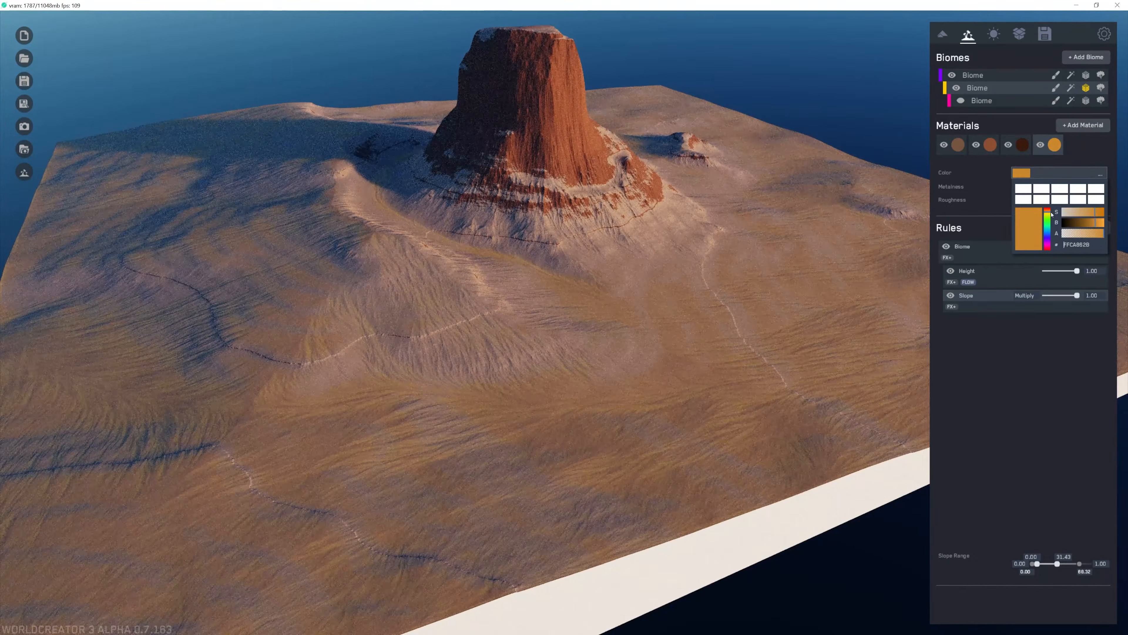
{"action": "left_click", "coordinate": [1049, 214]}
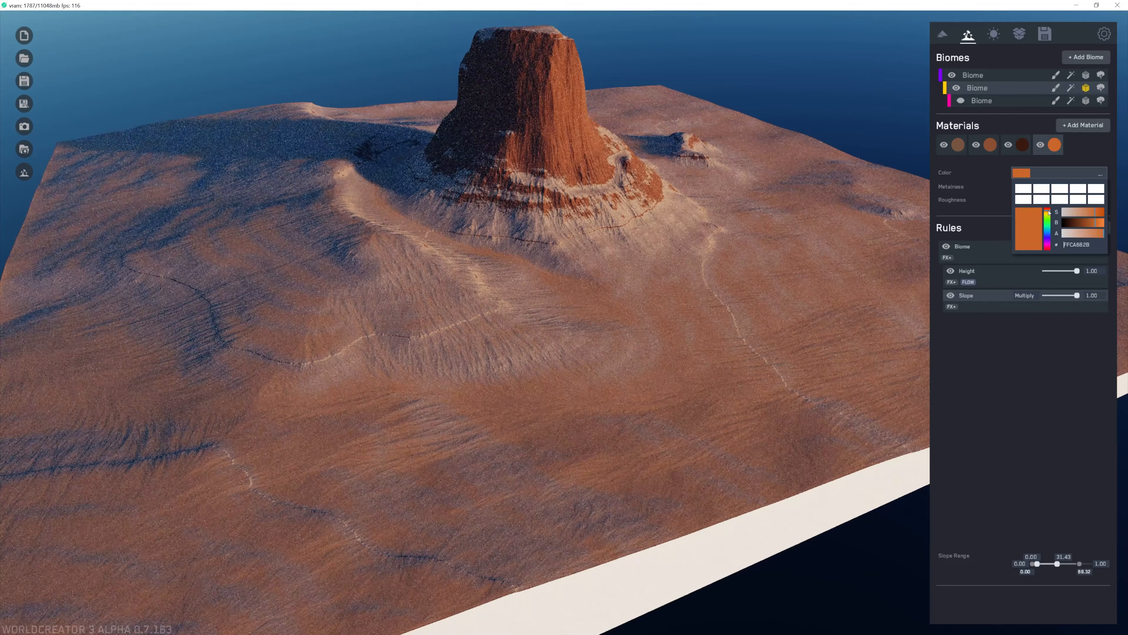
{"action": "left_click_drag", "start_coordinate": [1049, 213], "coordinate": [1049, 212]}
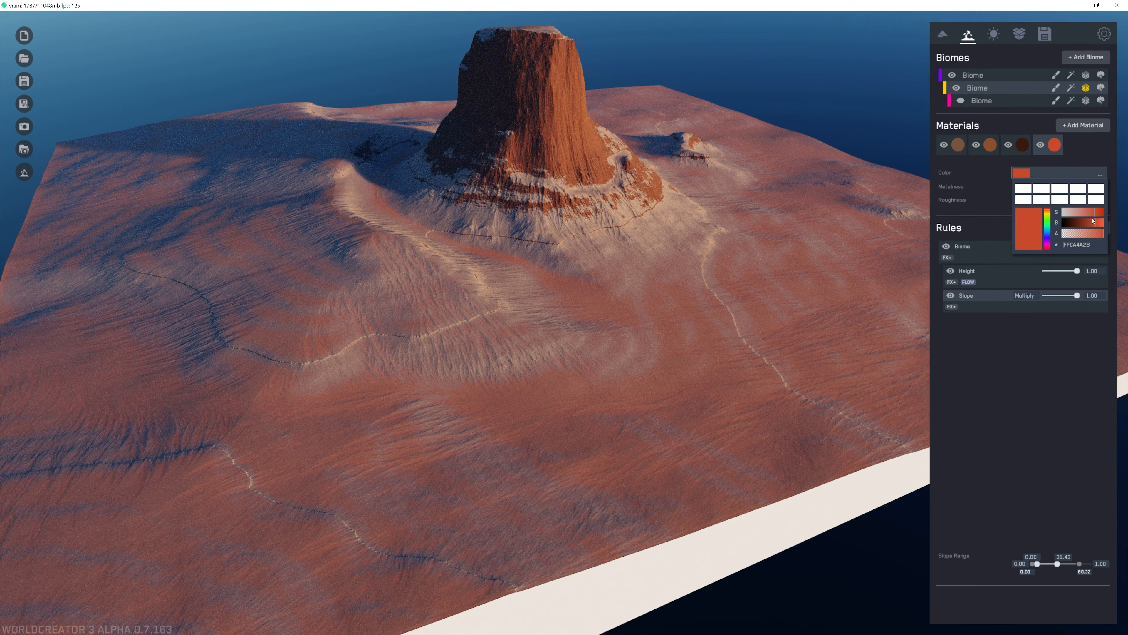
{"action": "left_click", "coordinate": [1086, 223]}
{"action": "left_click_drag", "start_coordinate": [1086, 223], "coordinate": [1084, 222]}
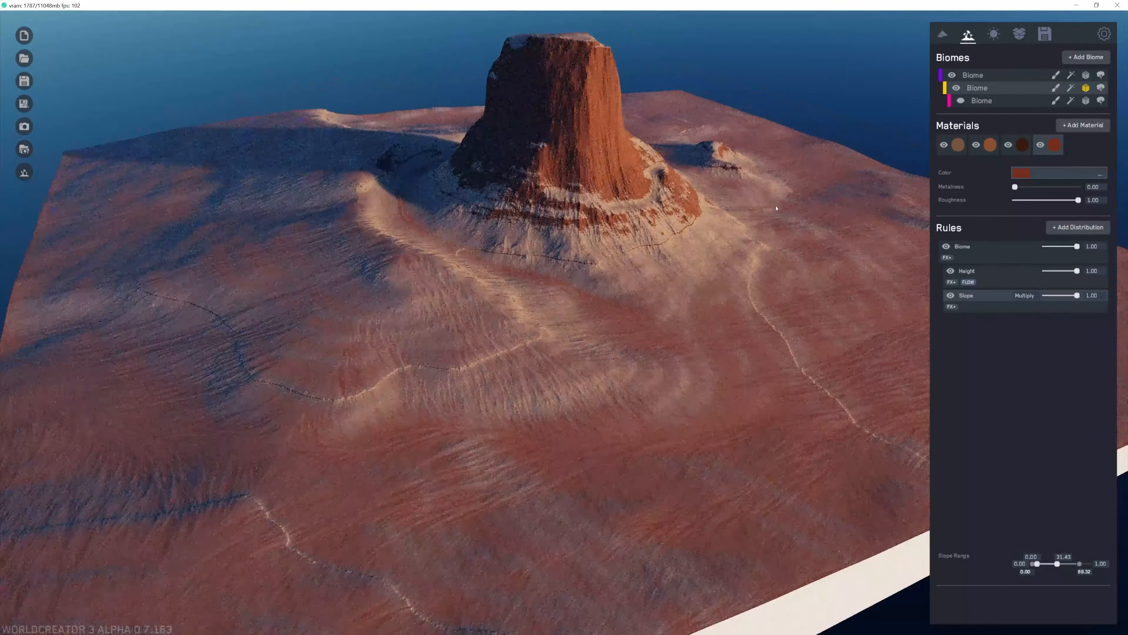
Add a fifth material to the yellow sub-biome and give it a medium orange-brown colour.
{"action": "left_click", "coordinate": [1084, 126]}
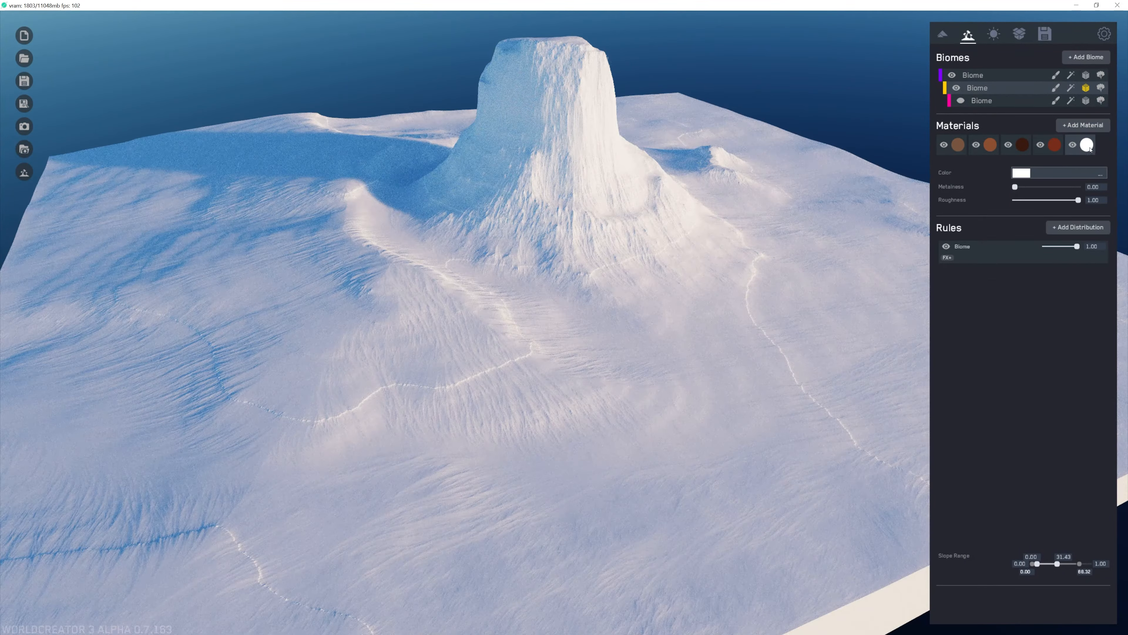
{"action": "left_click", "coordinate": [1047, 177]}
{"action": "left_click", "coordinate": [1050, 213]}
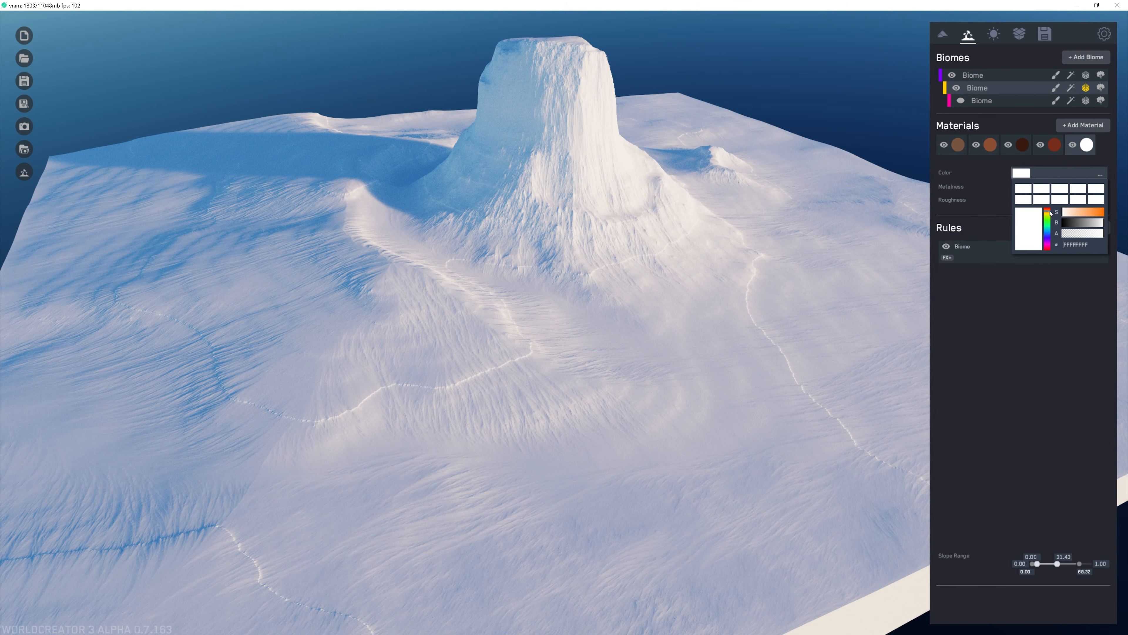
{"action": "left_click_drag", "start_coordinate": [1079, 223], "coordinate": [1089, 212]}
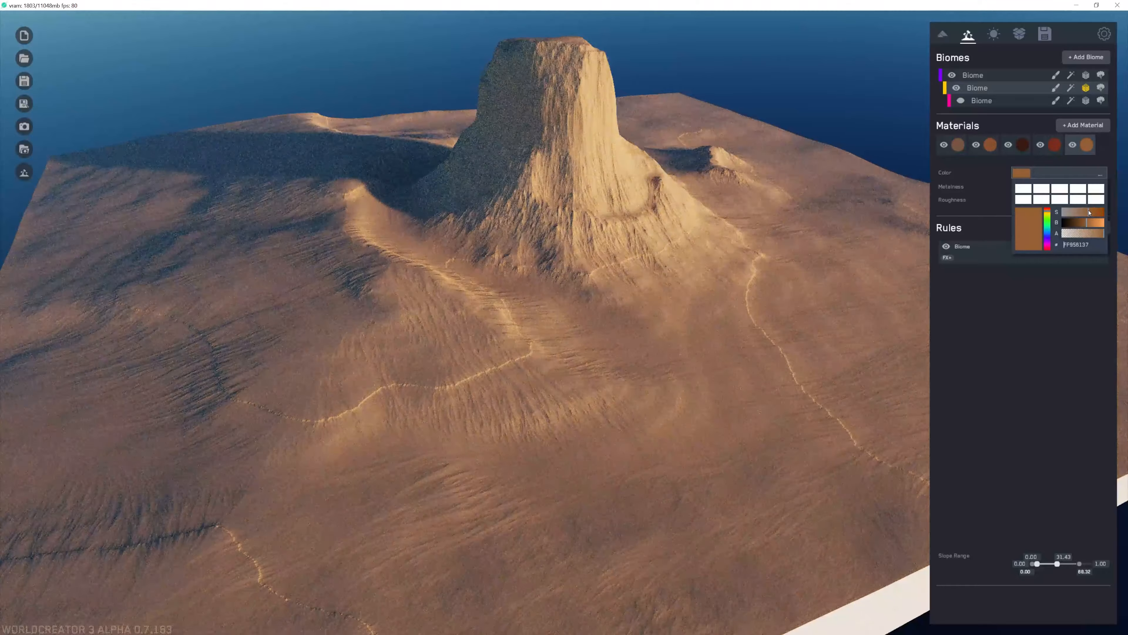
Add a Slope distribution to the fifth material's rules and raise its Slope Range to 89.73–90.
{"action": "left_click", "coordinate": [1077, 227]}
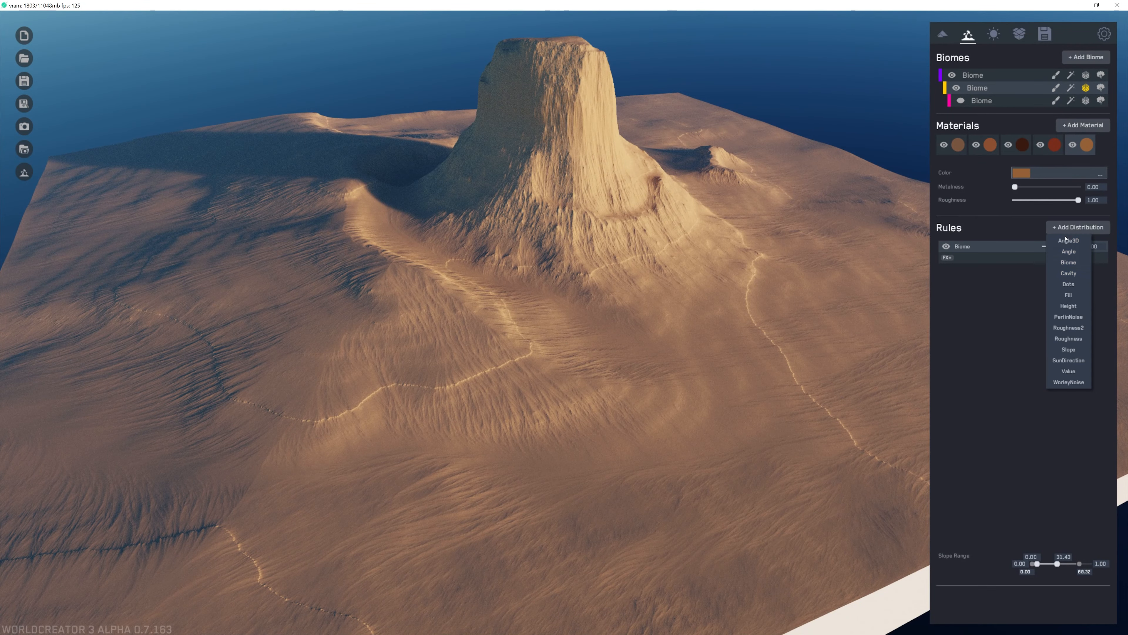
{"action": "left_click", "coordinate": [1067, 350]}
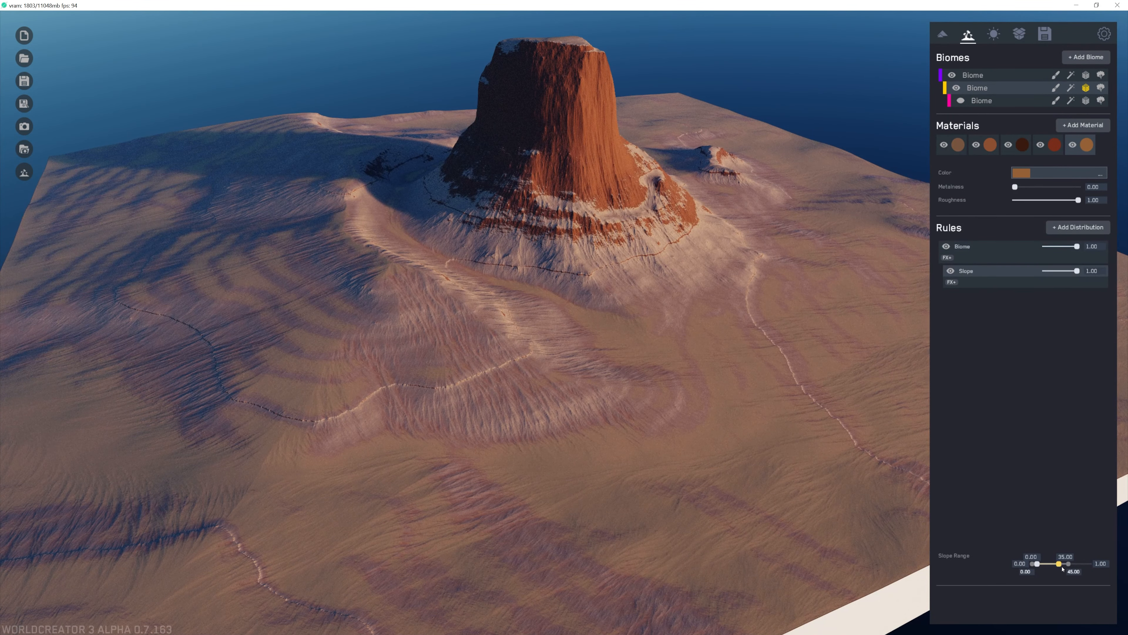
{"action": "mouse_move", "coordinate": [1080, 564]}
{"action": "left_mouse_down"}
{"action": "mouse_move", "coordinate": [1093, 566]}
{"action": "mouse_move", "coordinate": [1044, 567]}
{"action": "mouse_move", "coordinate": [1075, 570]}
{"action": "left_mouse_up"}
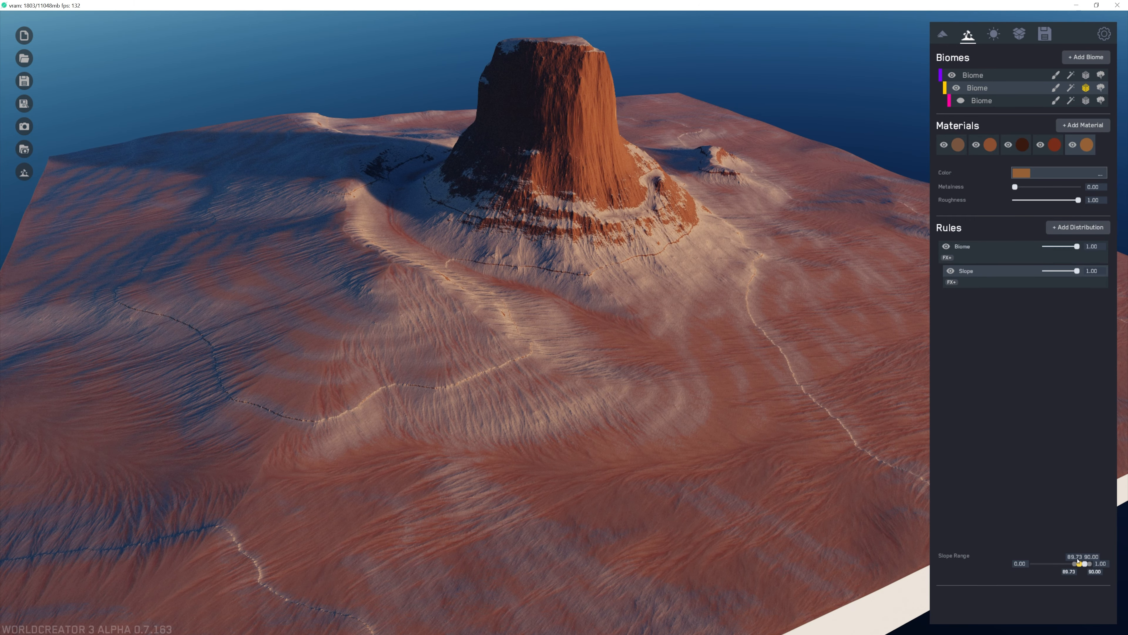
Lower the start of the fifth material's Slope Range to 87.53 and add an Edge effect to its Slope rule.
{"action": "left_click_drag", "start_coordinate": [1078, 561], "coordinate": [1078, 563]}
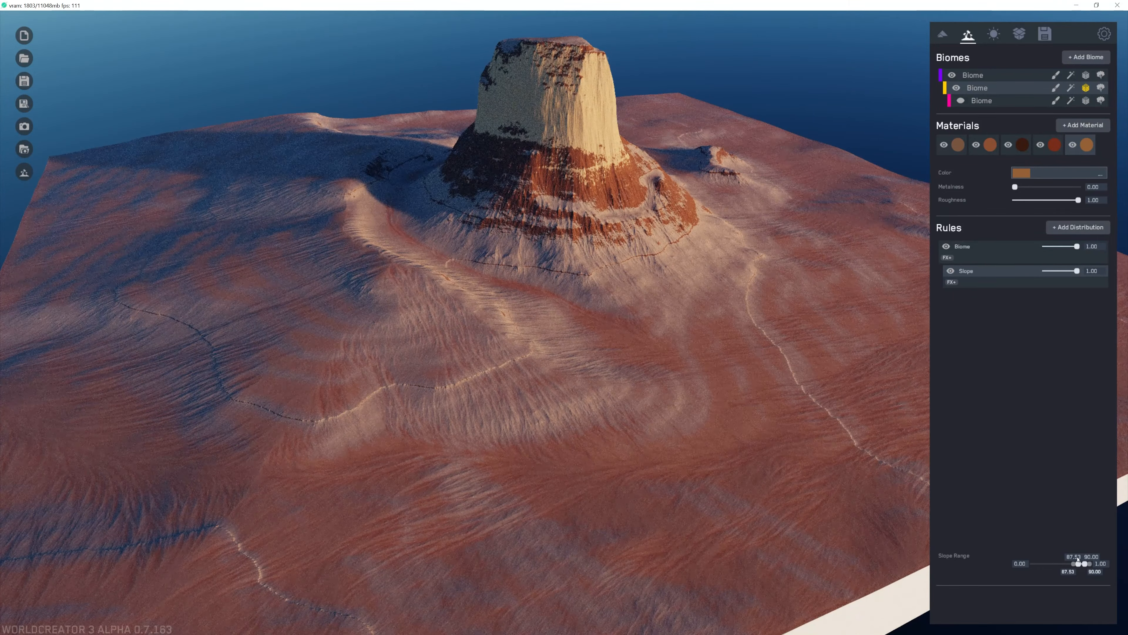
{"action": "left_click", "coordinate": [951, 282]}
{"action": "left_click", "coordinate": [970, 367]}
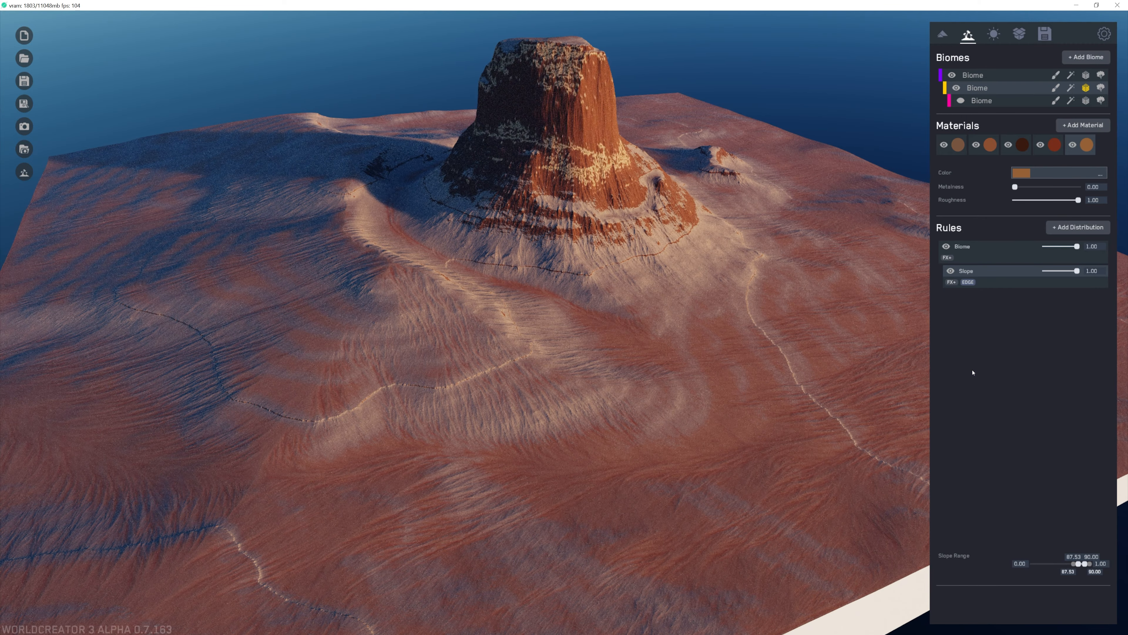
Set the Edge effect's Edge Strength to 0.74 and its Weight to 0.90.
{"action": "left_click", "coordinate": [970, 283]}
{"action": "left_click_drag", "start_coordinate": [1047, 558], "coordinate": [1074, 580]}
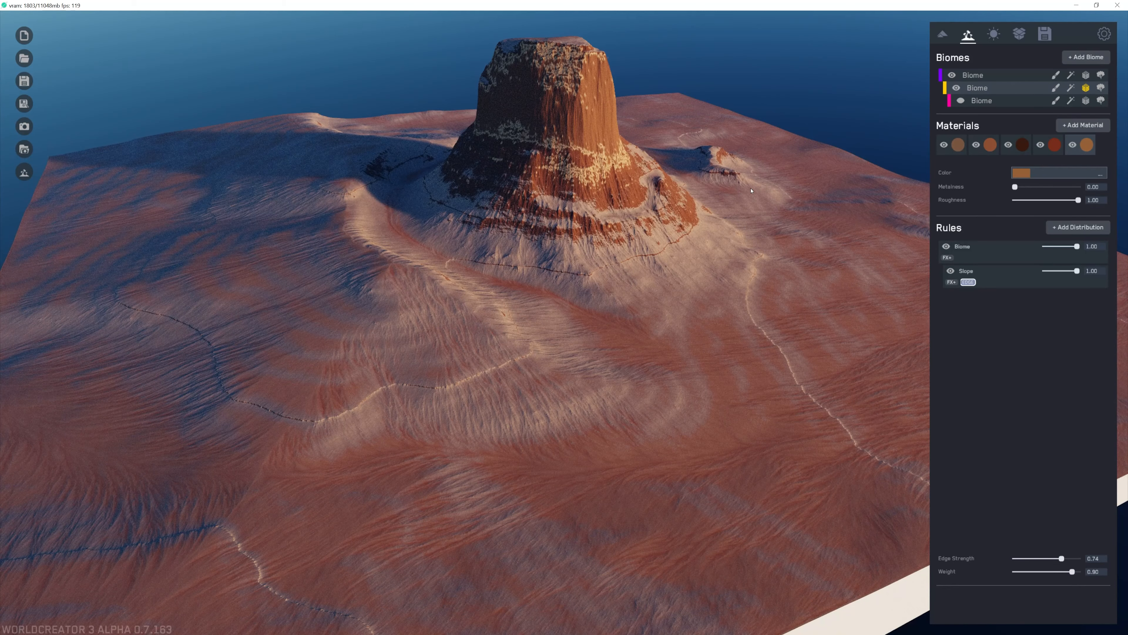
{"action": "scroll", "coordinate": [772, 233], "scroll_direction": "down", "scroll_amount": 2}
{"action": "middle_click_drag", "start_coordinate": [773, 232], "coordinate": [684, 201]}
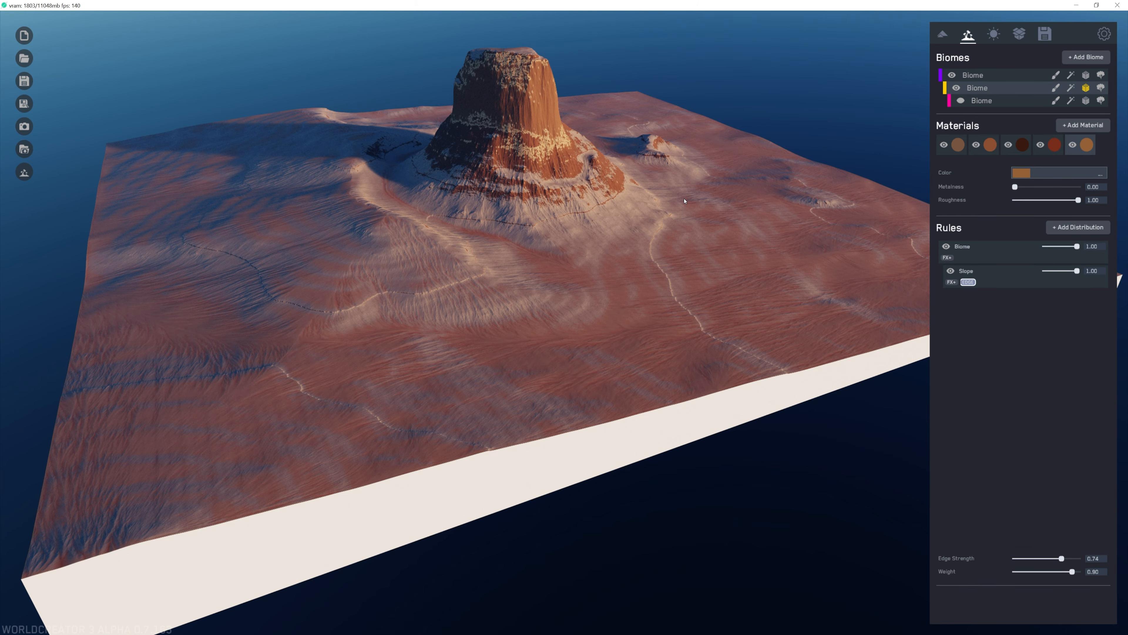
{"action": "middle_click_drag", "start_coordinate": [912, 239], "coordinate": [791, 234]}
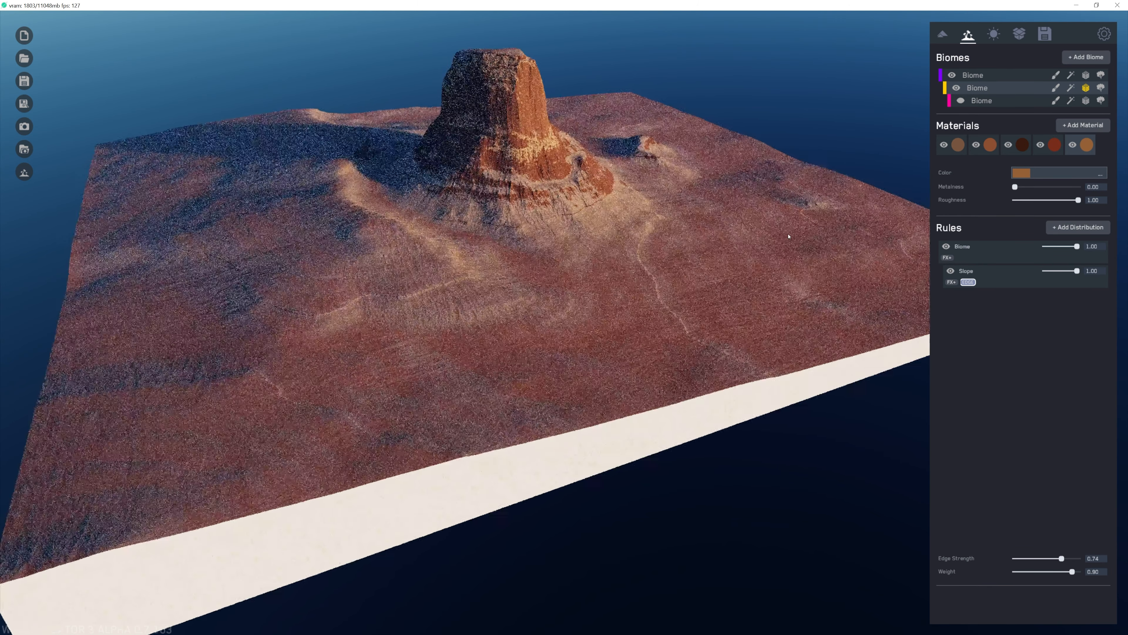
Add a sixth material to the yellow sub-biome and give it a fully saturated bright turquoise colour.
{"action": "left_click", "coordinate": [1089, 128]}
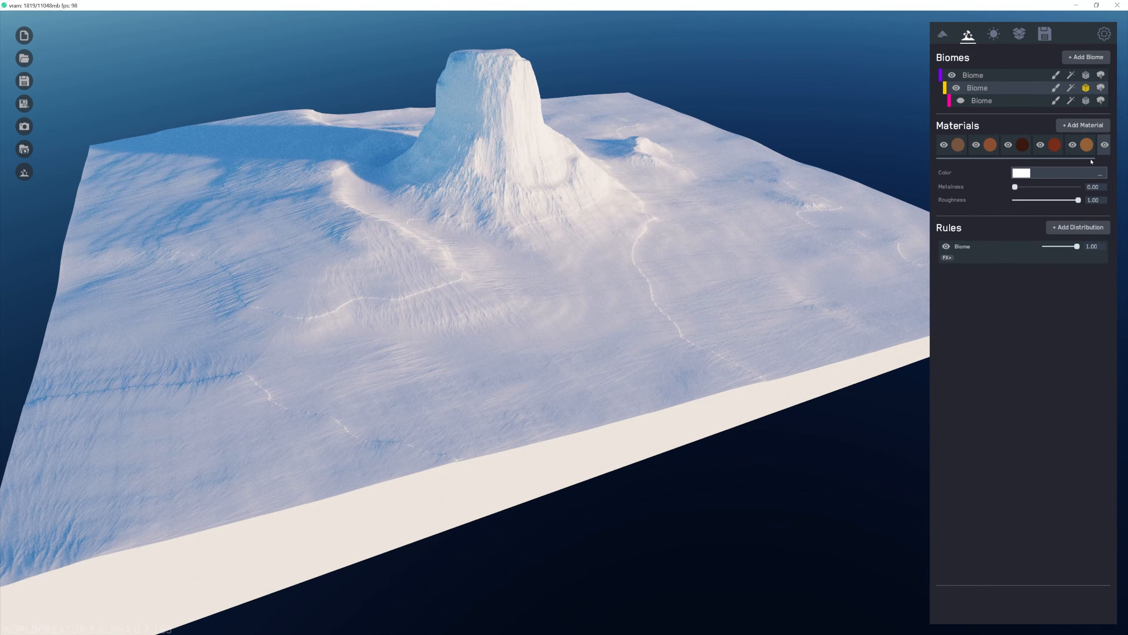
{"action": "scroll", "coordinate": [1101, 155], "scroll_direction": "down", "scroll_amount": 1}
{"action": "left_click", "coordinate": [1038, 173]}
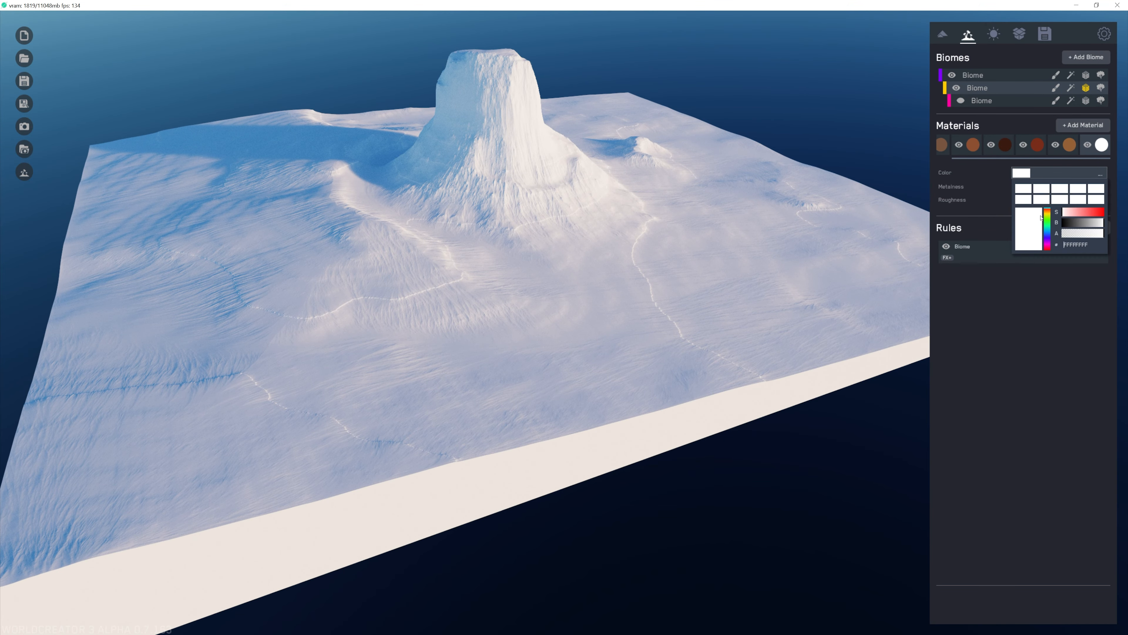
{"action": "left_click", "coordinate": [1046, 228]}
{"action": "left_click_drag", "start_coordinate": [1066, 216], "coordinate": [1127, 215]}
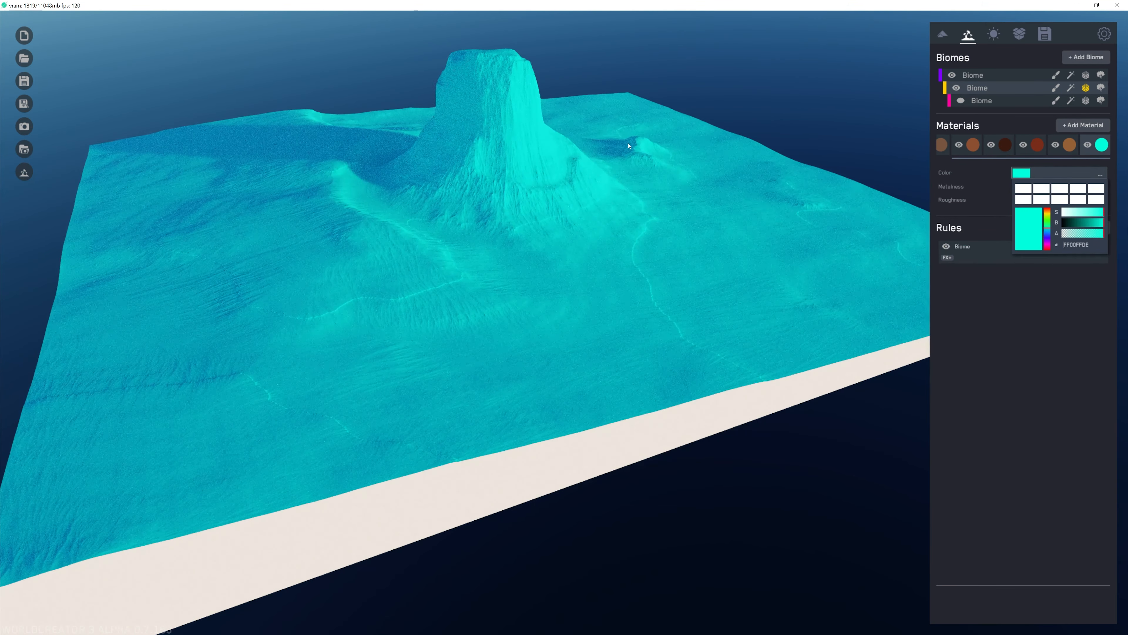
{"action": "right_click_drag", "start_coordinate": [629, 146], "coordinate": [1122, 169]}
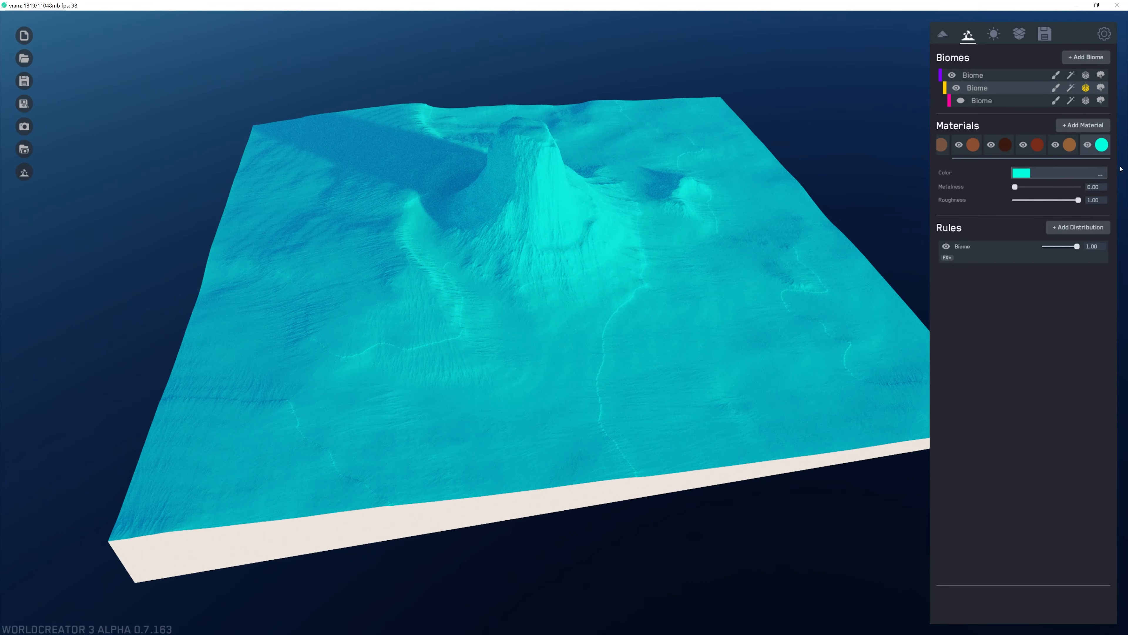
{"action": "left_click", "coordinate": [1059, 227]}
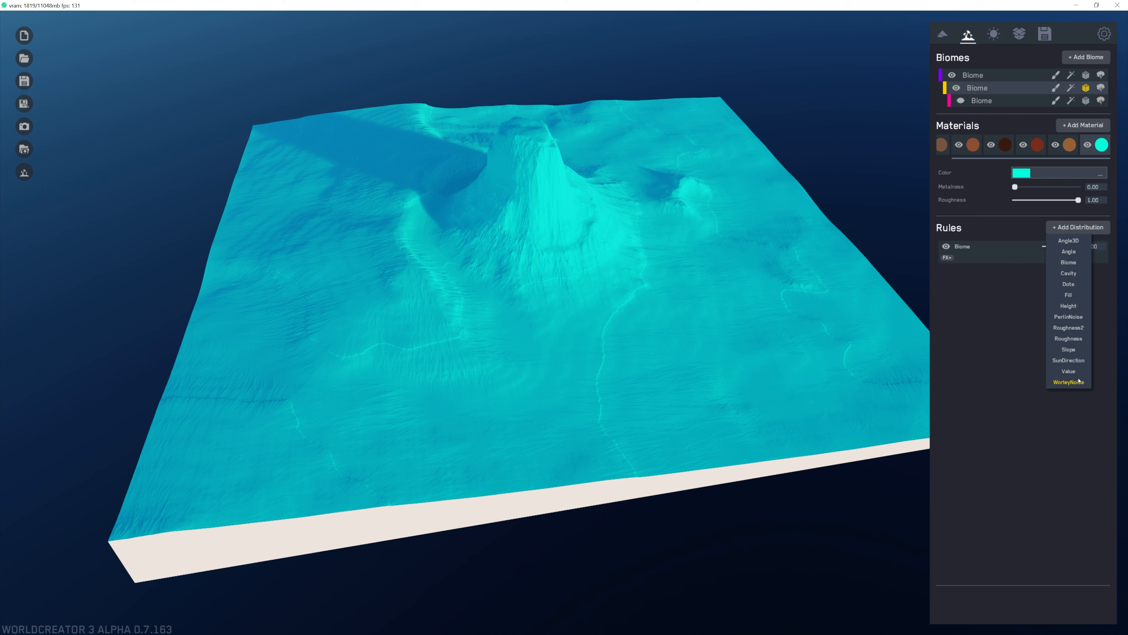
{"action": "left_click", "coordinate": [1069, 382]}
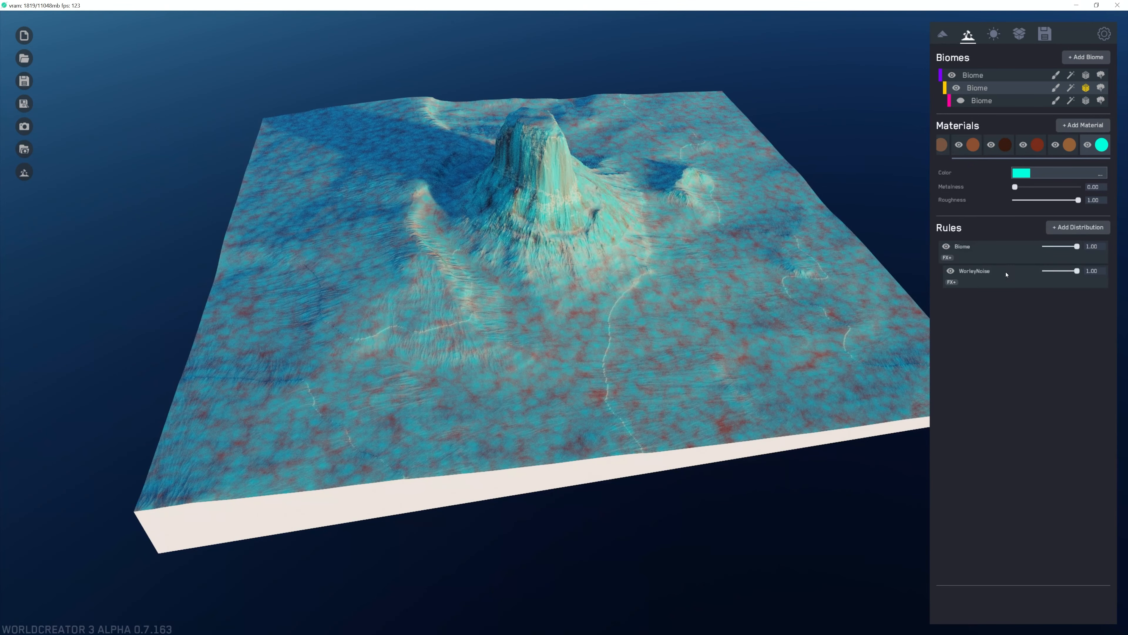
{"action": "left_click_drag", "start_coordinate": [1007, 274], "coordinate": [806, 300]}
{"action": "left_click", "coordinate": [948, 258]}
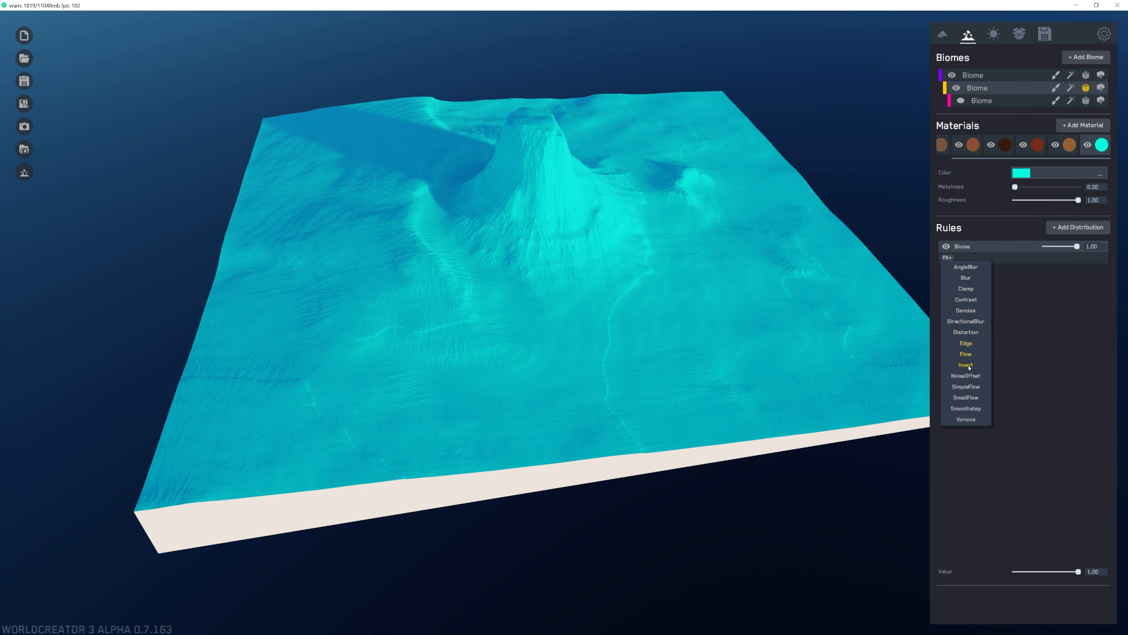
Add a Fill distribution to the sixth material's rules and apply a Flow effect to it.
{"action": "left_click", "coordinate": [1078, 227]}
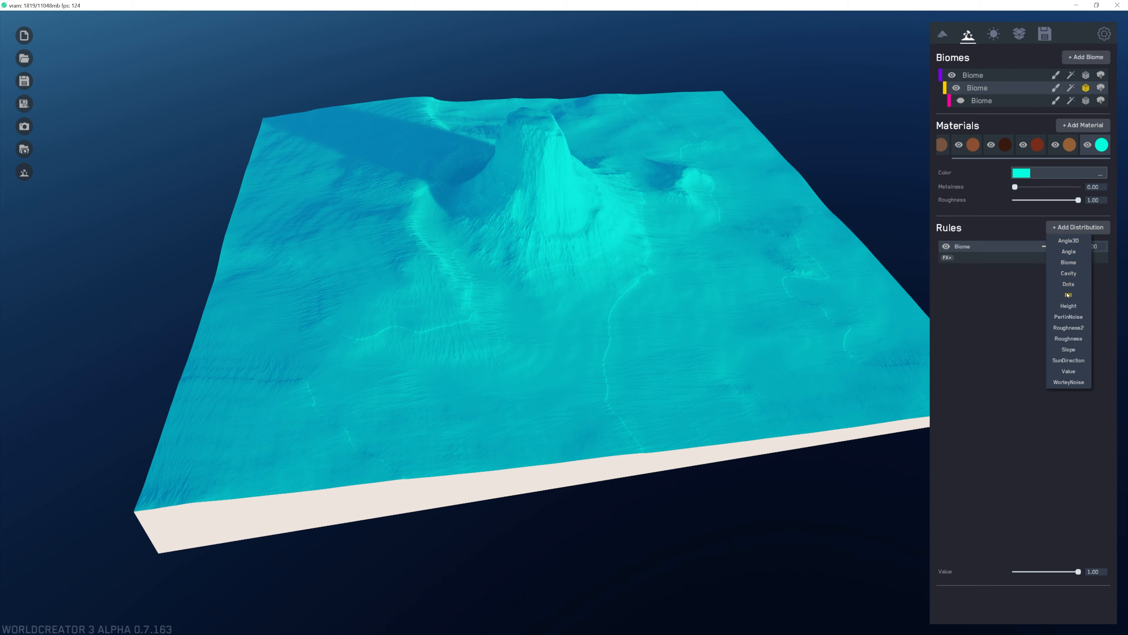
{"action": "left_click", "coordinate": [1068, 295]}
{"action": "left_click", "coordinate": [951, 282]}
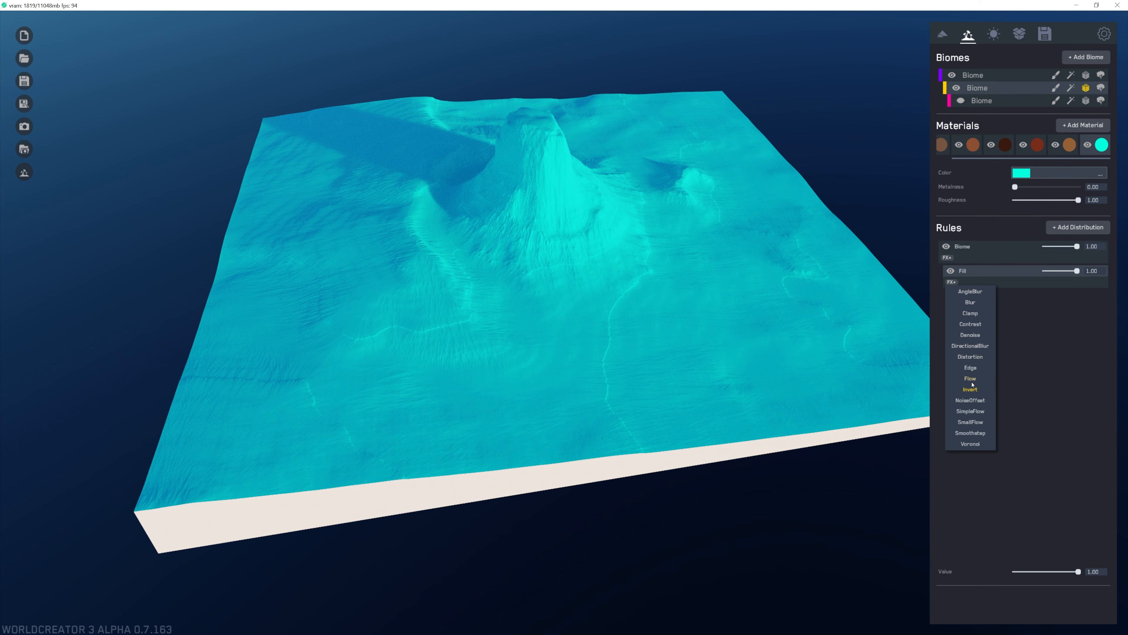
{"action": "left_click", "coordinate": [971, 381]}
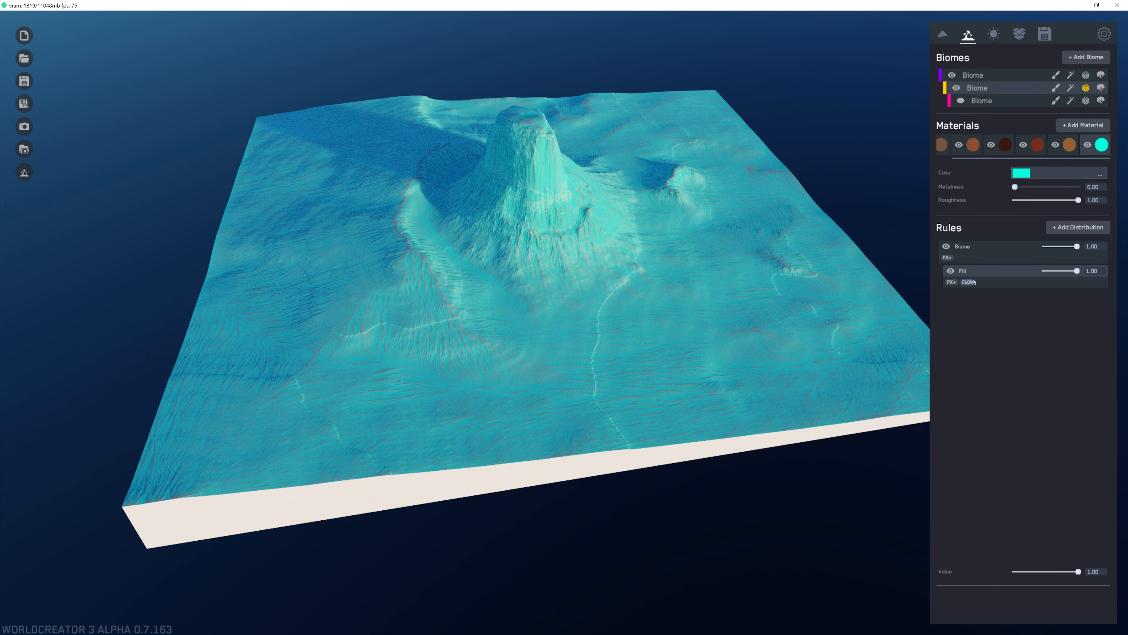
Set the Flow effect's Velocity Threshold to 0.39 and its Flow Cutoff to 0.42.
{"action": "left_click", "coordinate": [969, 282]}
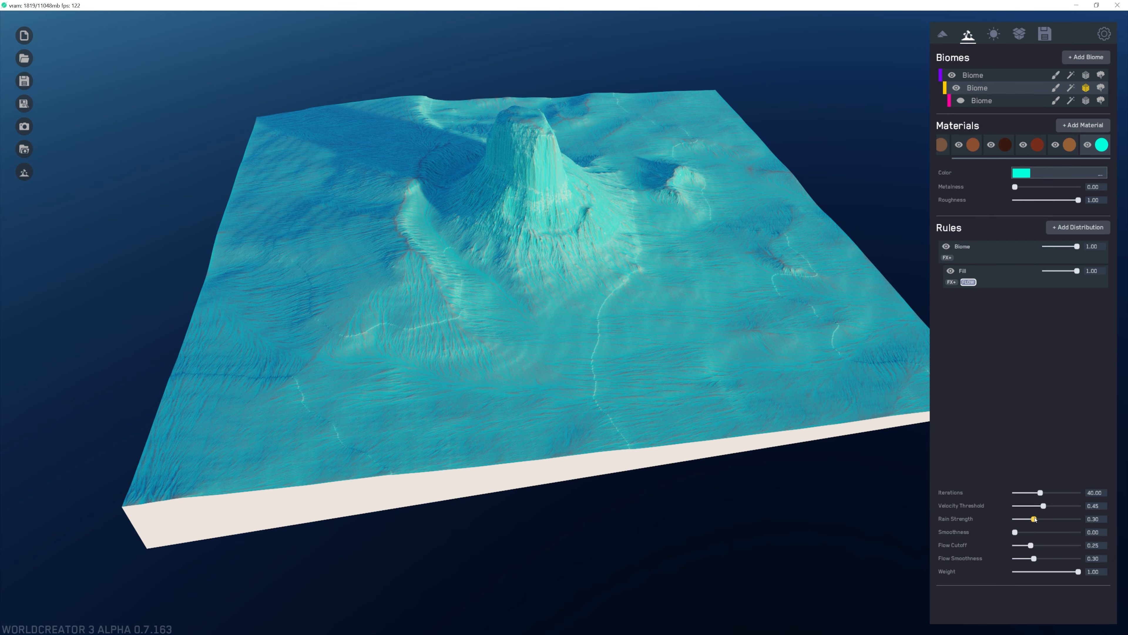
{"action": "left_click_drag", "start_coordinate": [1042, 506], "coordinate": [1039, 507]}
{"action": "left_click_drag", "start_coordinate": [1031, 546], "coordinate": [1043, 548]}
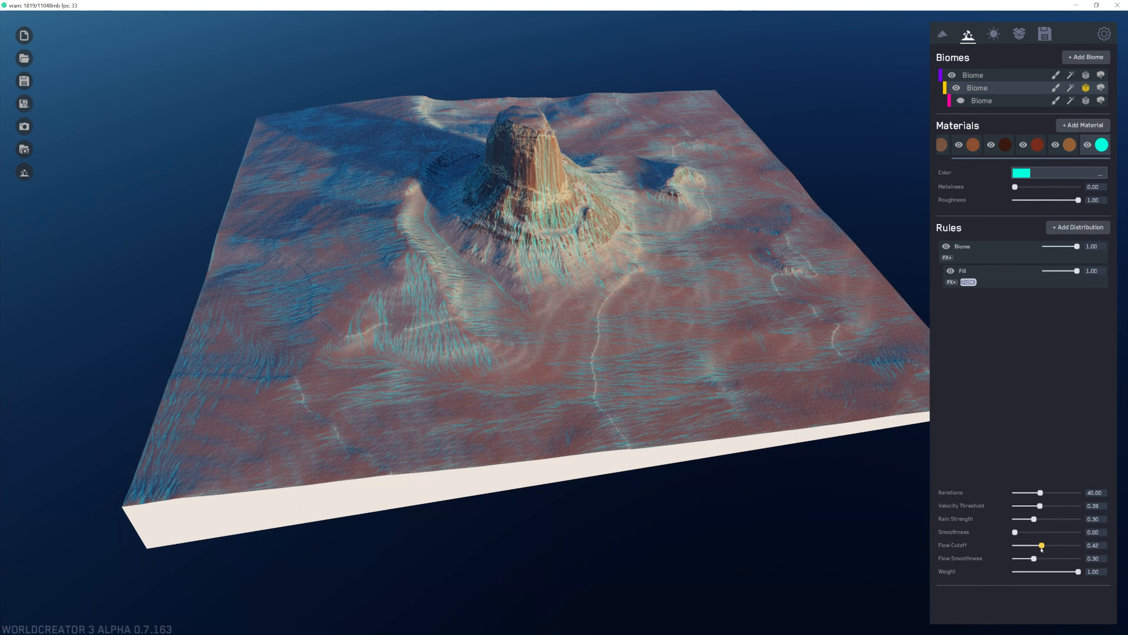
{"action": "left_click_drag", "start_coordinate": [740, 279], "coordinate": [757, 277]}
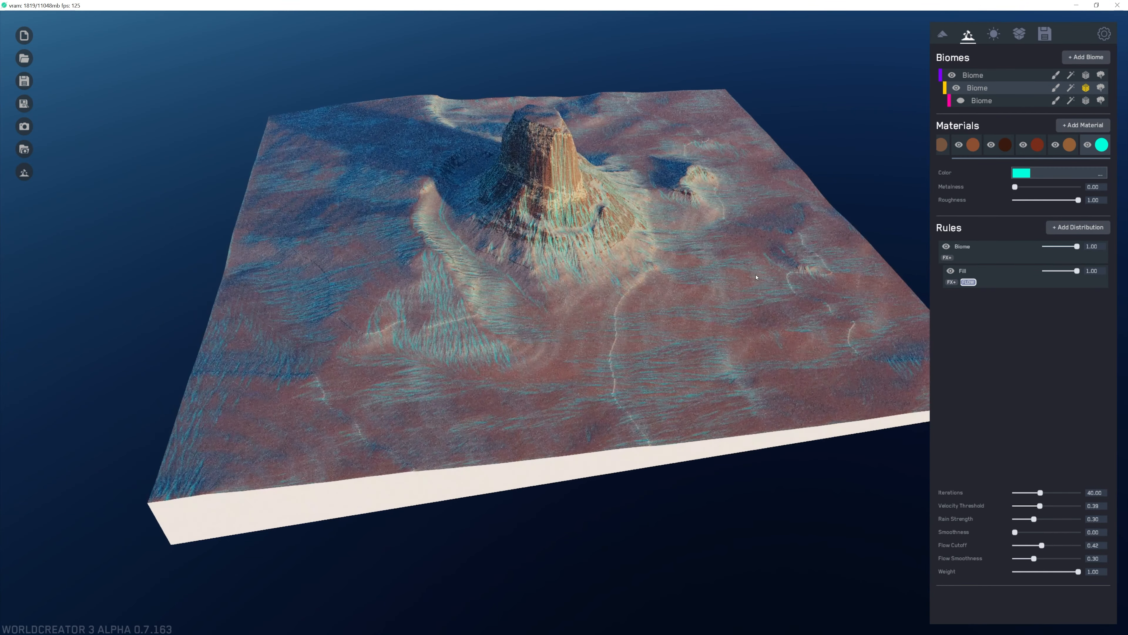
Add a Height distribution under the Fill rule and set its Height Range from -200 to -27.81.
{"action": "left_click", "coordinate": [1019, 280]}
{"action": "left_click", "coordinate": [1078, 228]}
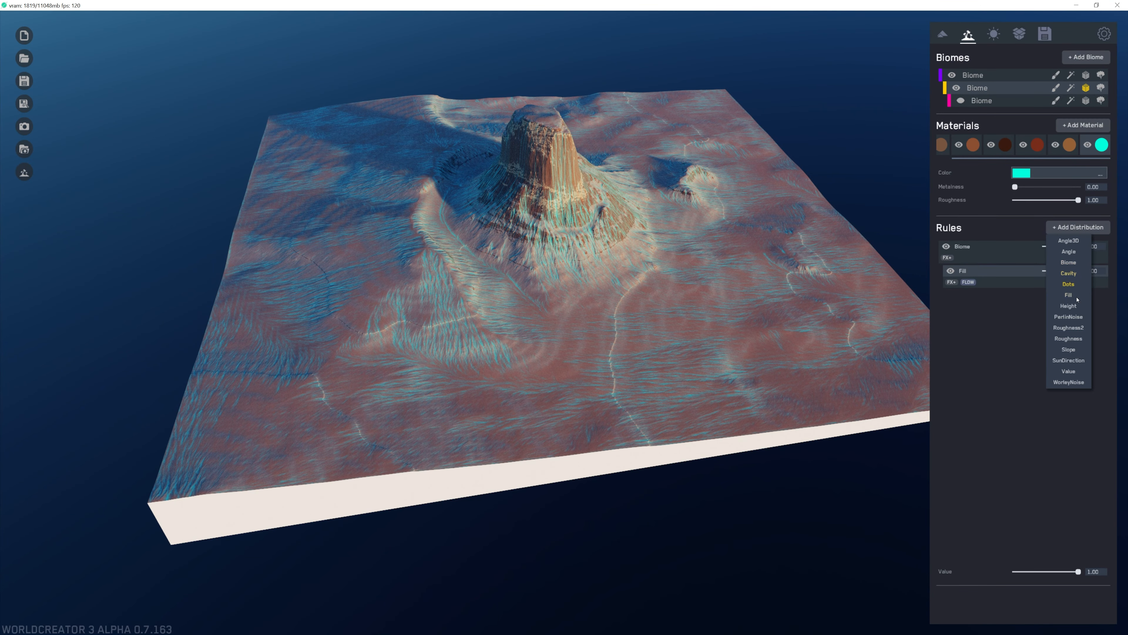
{"action": "left_click", "coordinate": [1069, 306]}
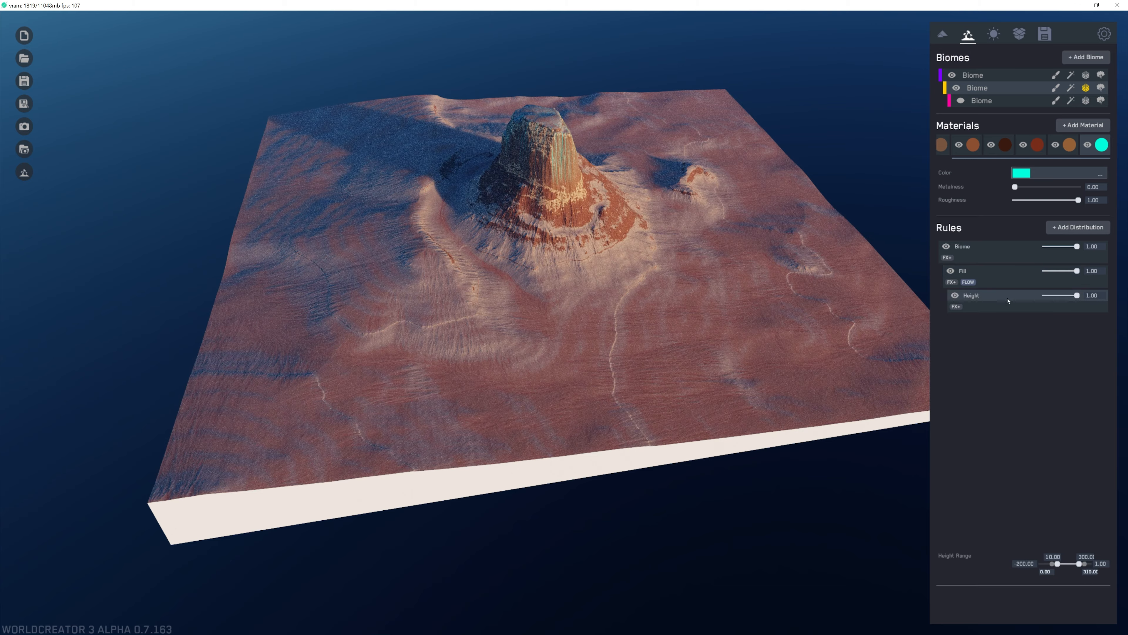
{"action": "left_click_drag", "start_coordinate": [1060, 565], "coordinate": [1045, 564]}
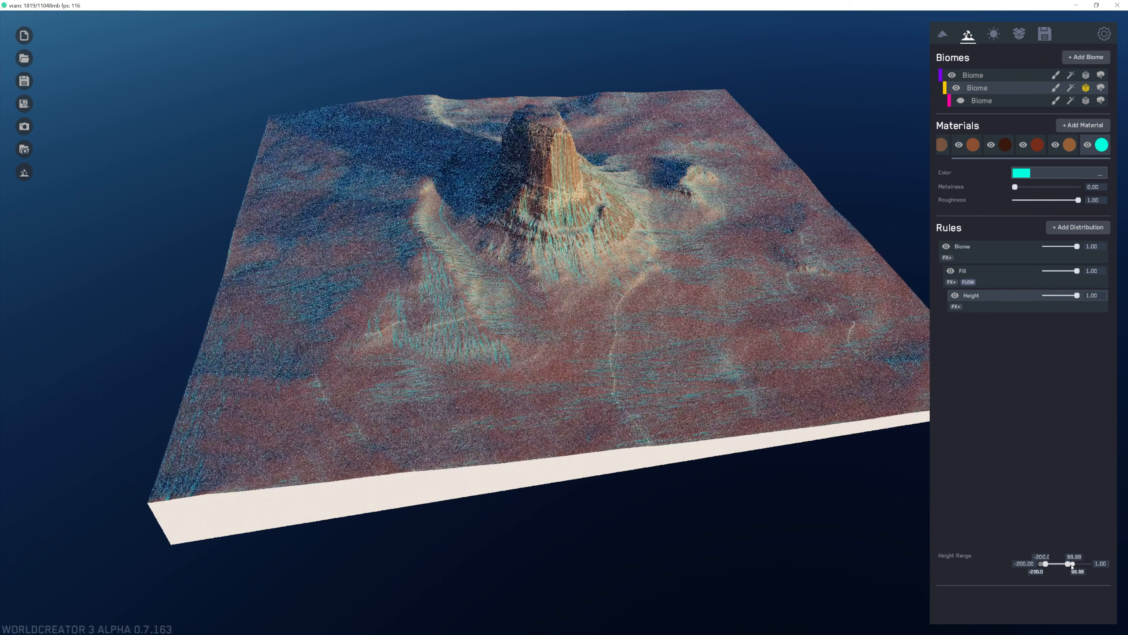
{"action": "left_click_drag", "start_coordinate": [1084, 564], "coordinate": [1061, 570]}
{"action": "scroll", "coordinate": [703, 358], "scroll_direction": "up", "scroll_amount": 5}
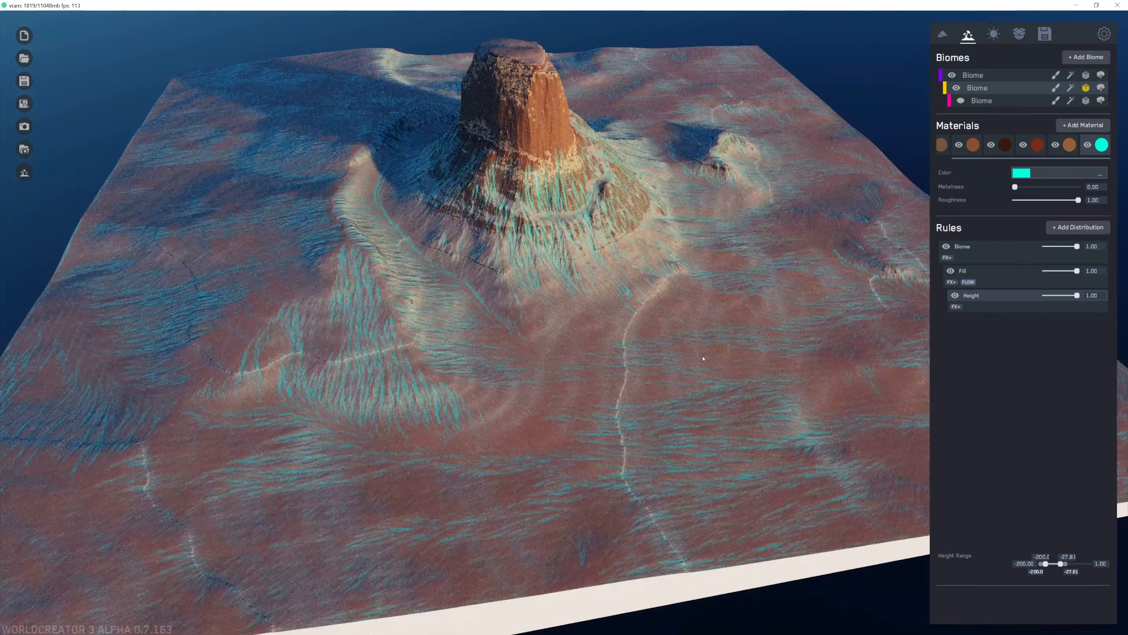
{"action": "scroll", "coordinate": [703, 359], "scroll_direction": "down", "scroll_amount": 5}
{"action": "left_click_drag", "start_coordinate": [504, 416], "coordinate": [583, 377]}
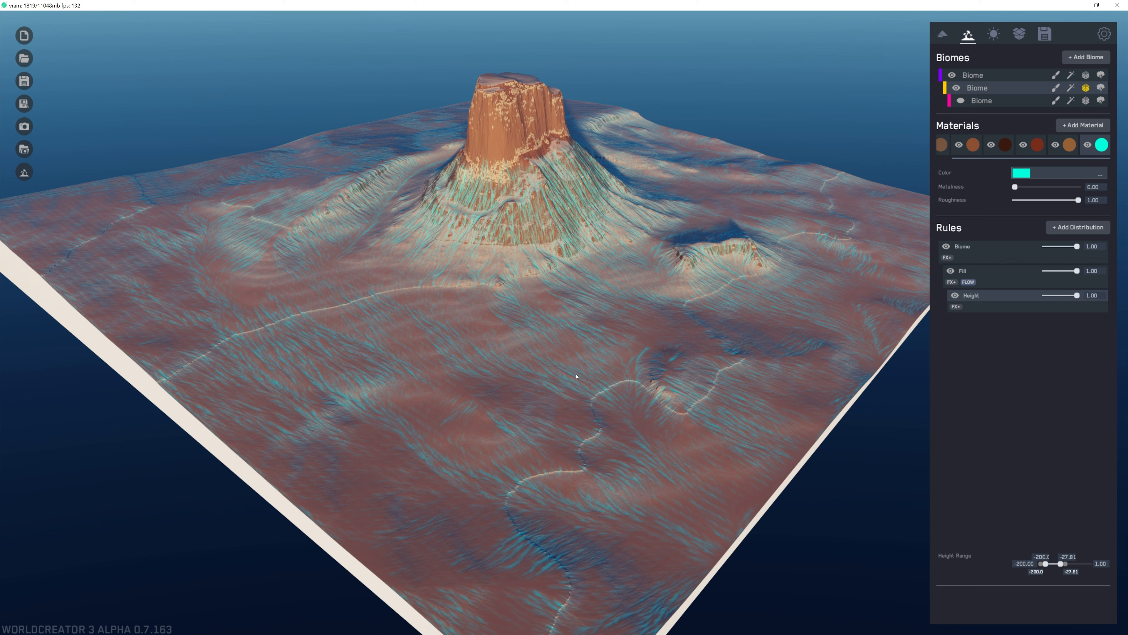
Switch to the browser and examine Mitchell Butte and its surroundings in the Google Maps satellite view.
{"action": "mouse_move", "coordinate": [249, 633]}
{"action": "left_click", "coordinate": [289, 603]}
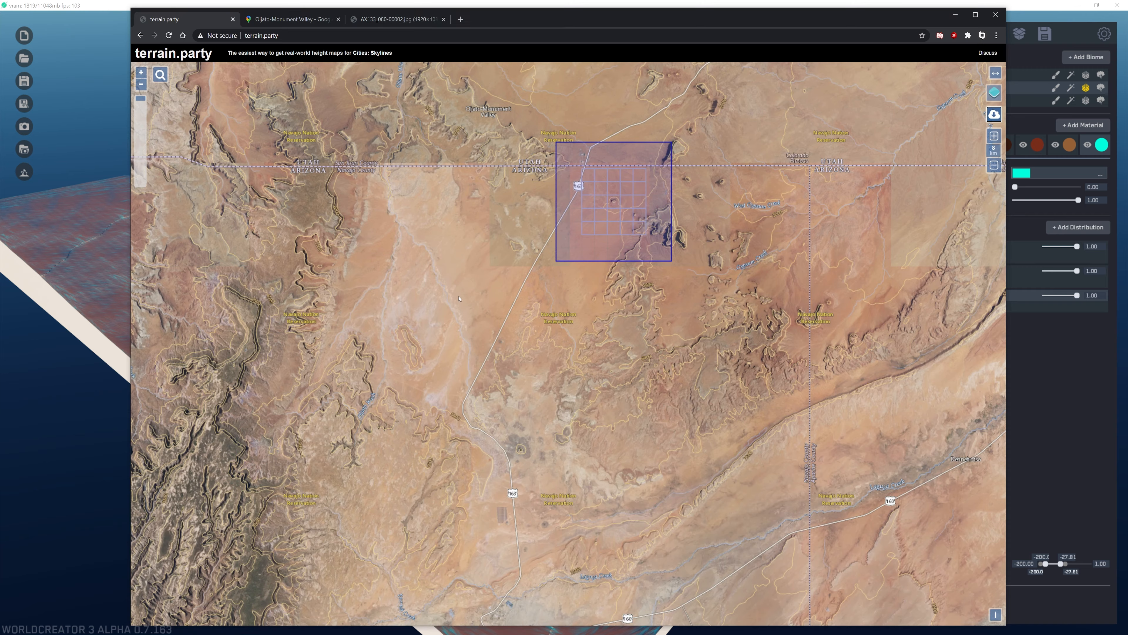
{"action": "left_click", "coordinate": [284, 19]}
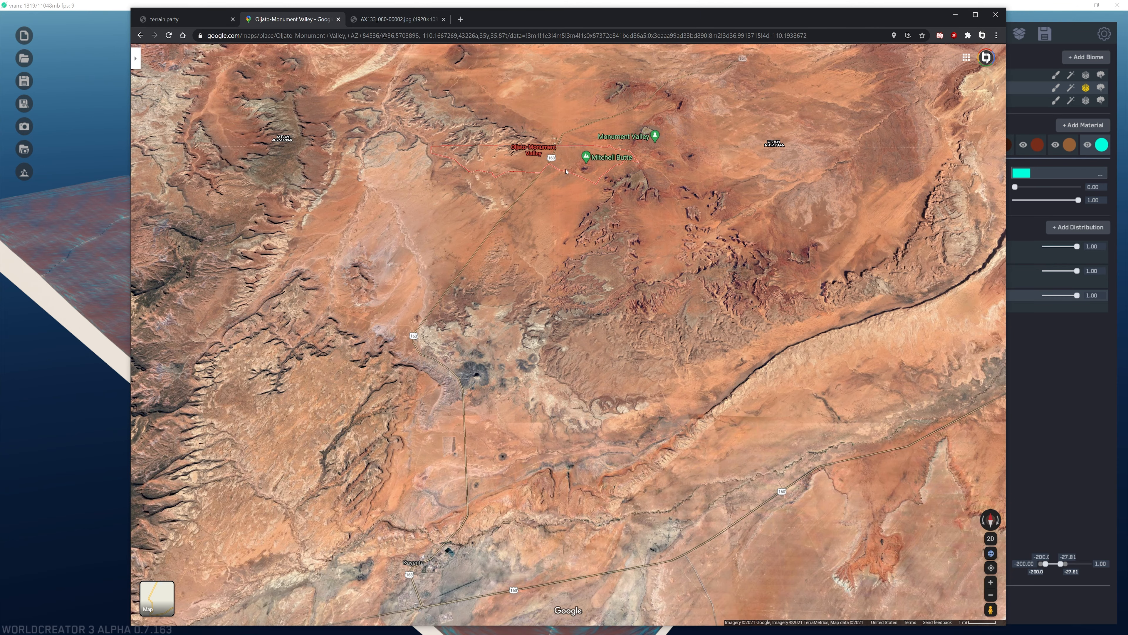
{"action": "scroll", "coordinate": [565, 171], "scroll_direction": "up", "scroll_amount": 10}
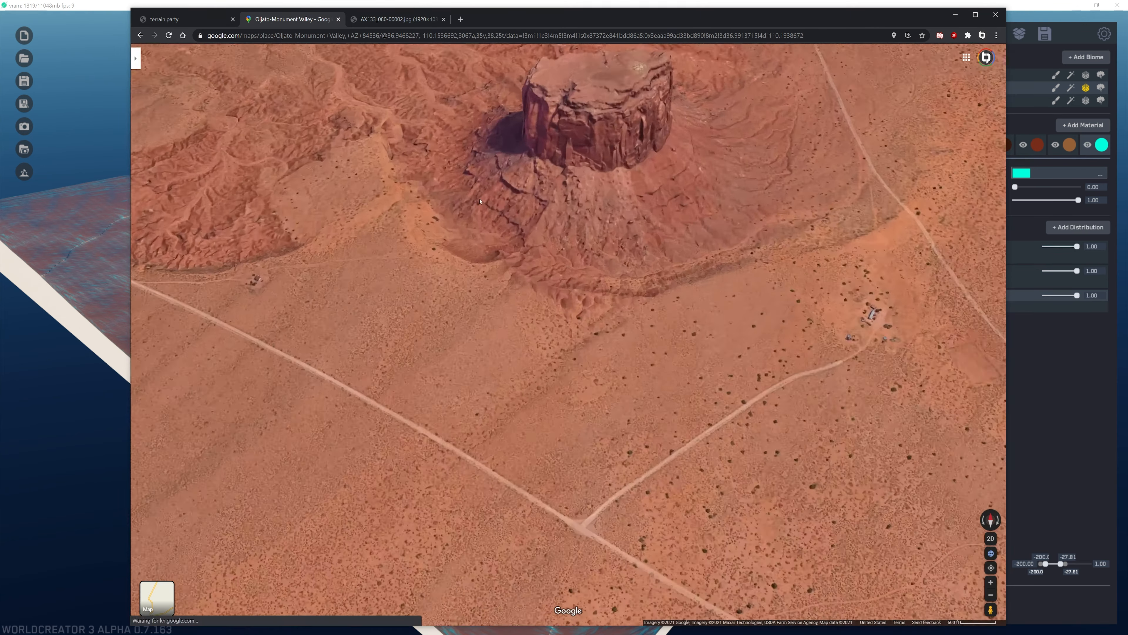
{"action": "scroll", "coordinate": [478, 209], "scroll_direction": "down", "scroll_amount": 5}
{"action": "scroll", "coordinate": [469, 228], "scroll_direction": "up", "scroll_amount": 5}
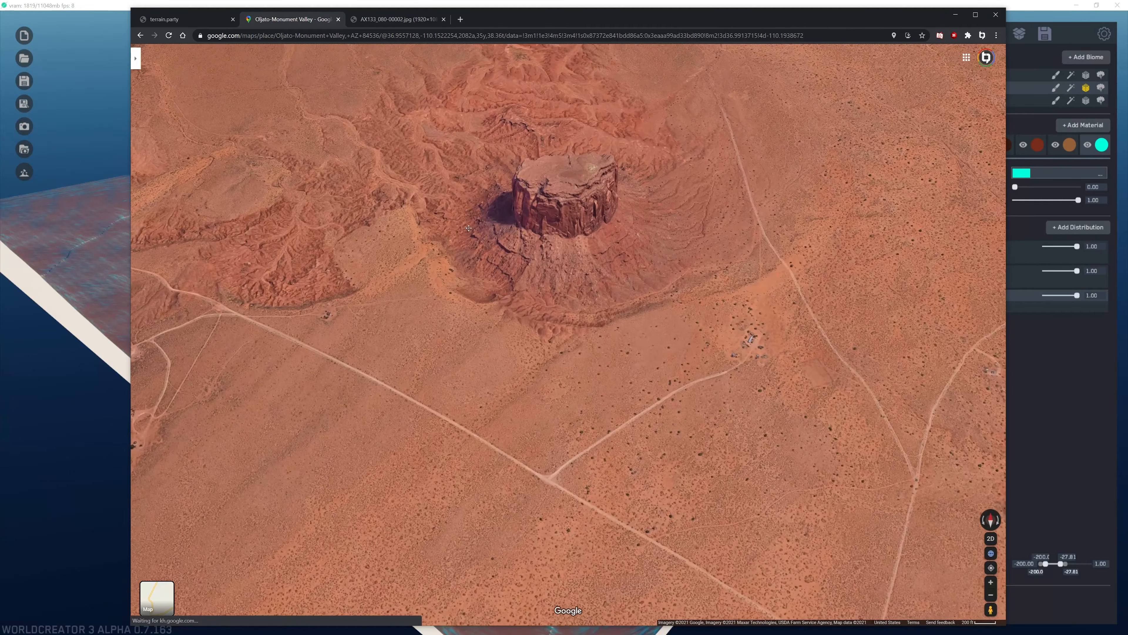
{"action": "left_click_drag", "start_coordinate": [483, 22], "coordinate": [744, 23]}
{"action": "scroll", "coordinate": [736, 186], "scroll_direction": "down", "scroll_amount": 3}
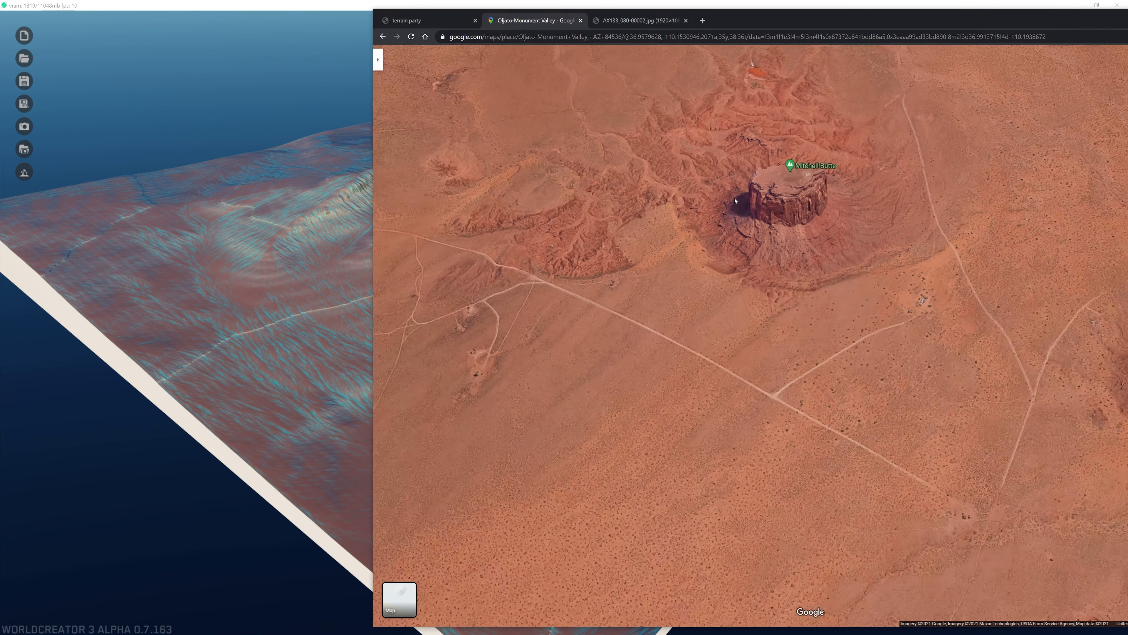
{"action": "left_click_drag", "start_coordinate": [828, 17], "coordinate": [696, 12]}
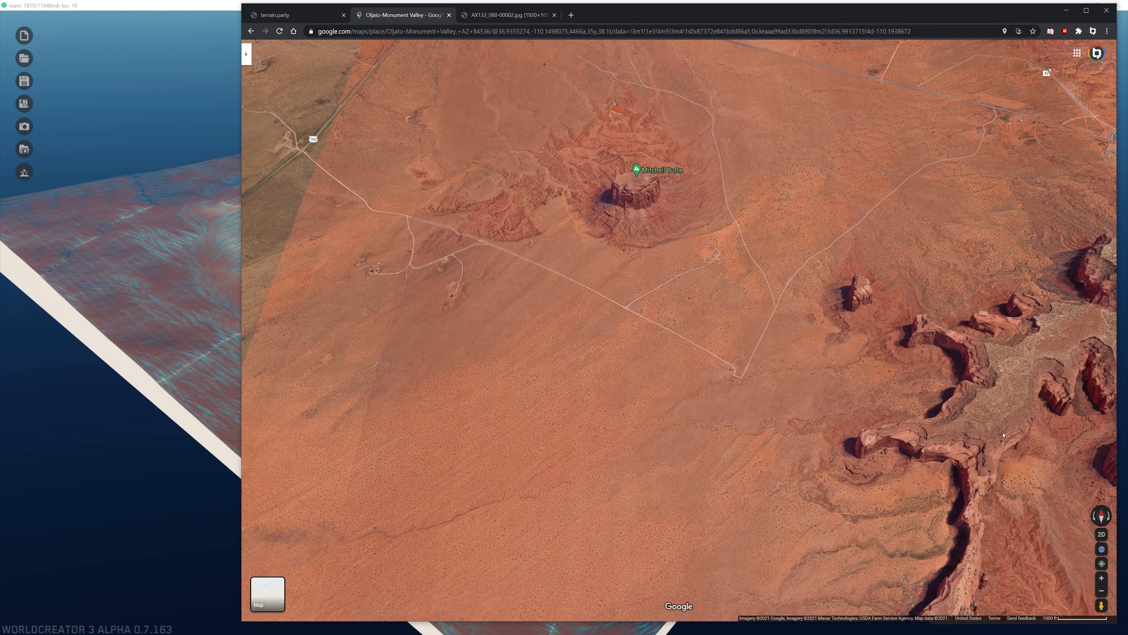
Open Street View on US-163 and look closely at the butte from the road.
{"action": "left_click_drag", "start_coordinate": [1101, 606], "coordinate": [359, 186]}
{"action": "left_click_drag", "start_coordinate": [1102, 605], "coordinate": [306, 122]}
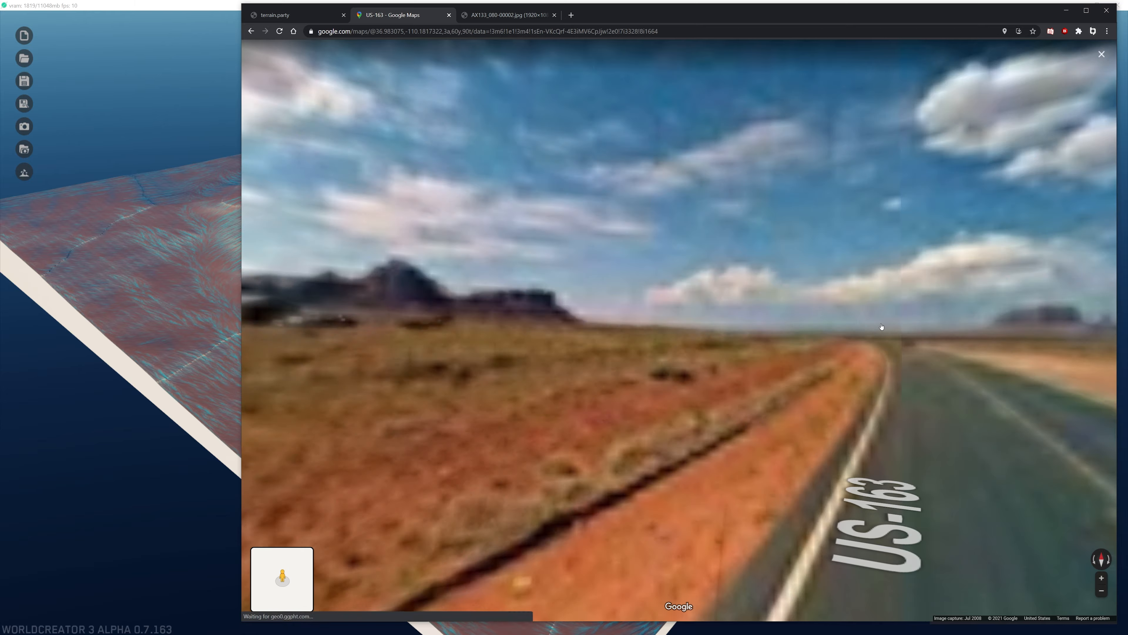
{"action": "left_click_drag", "start_coordinate": [858, 332], "coordinate": [579, 340]}
{"action": "scroll", "coordinate": [635, 274], "scroll_direction": "up", "scroll_amount": 5}
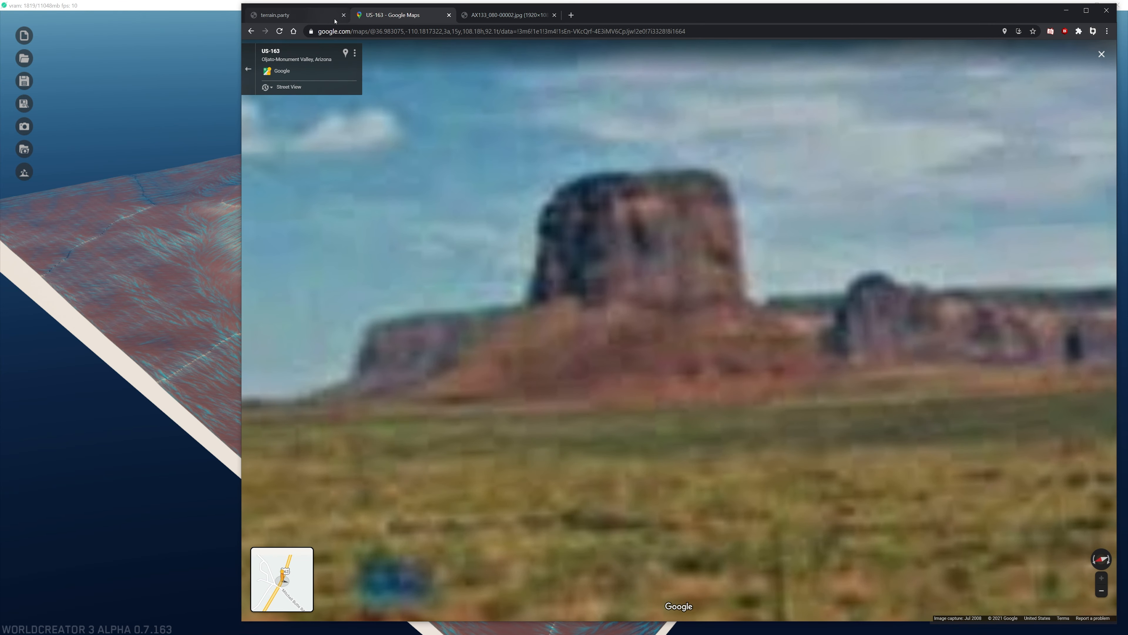
Compare the butte in a smaller Street View window with the terrain beside it, and close all the browser tabs.
{"action": "left_click", "coordinate": [344, 15]}
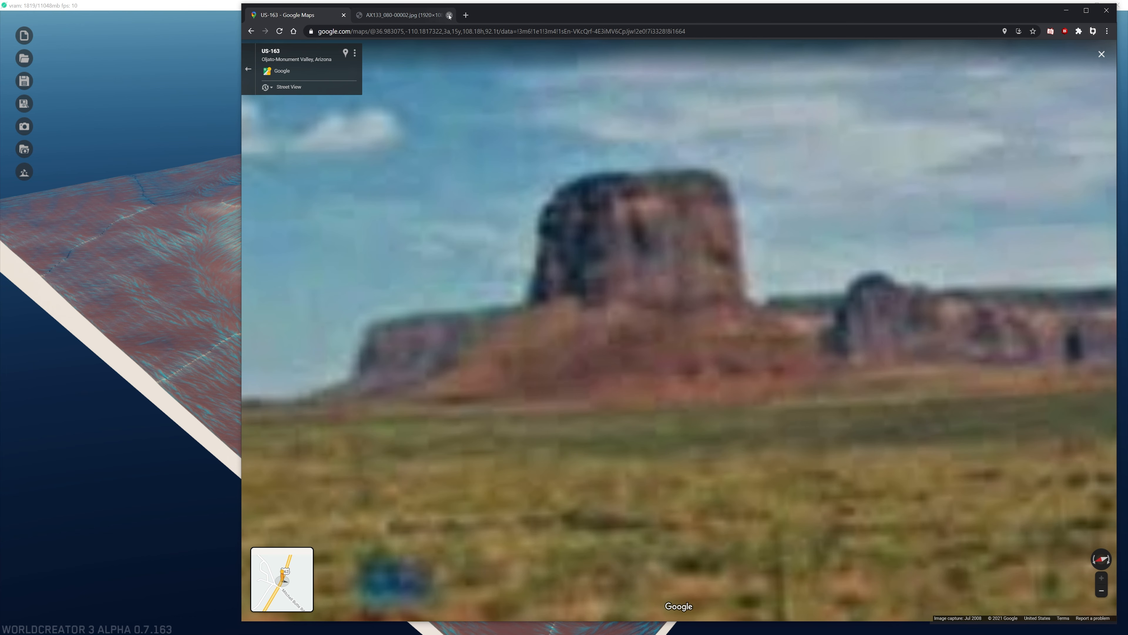
{"action": "left_click", "coordinate": [449, 15]}
{"action": "left_click_drag", "start_coordinate": [250, 9], "coordinate": [658, 127]}
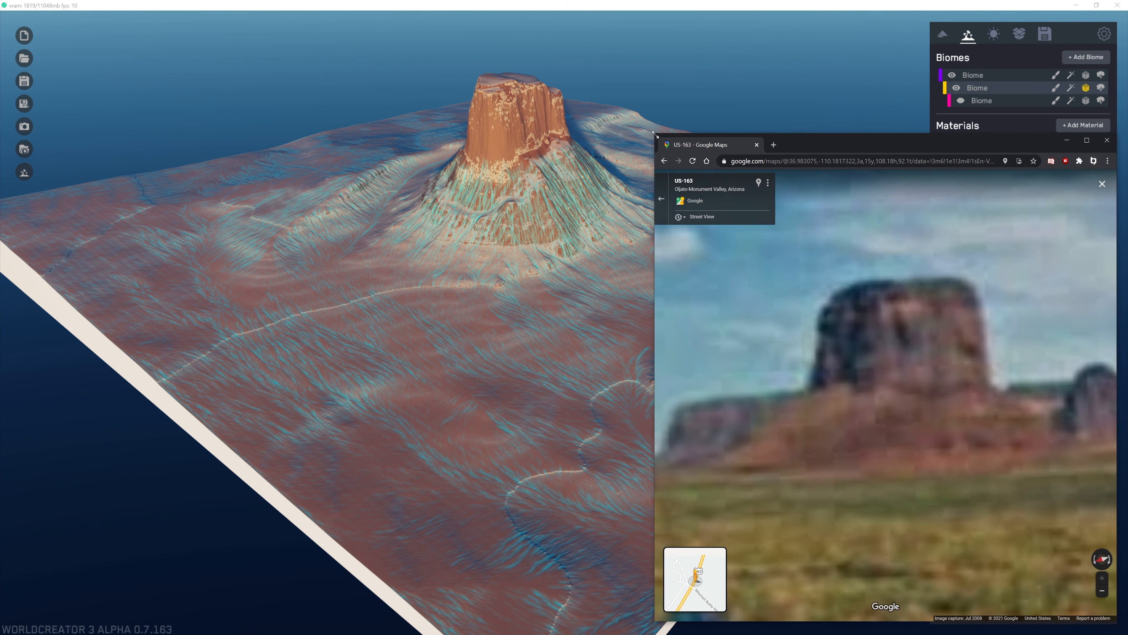
{"action": "left_click_drag", "start_coordinate": [961, 123], "coordinate": [974, 78]}
{"action": "scroll", "coordinate": [849, 383], "scroll_direction": "down", "scroll_amount": 3}
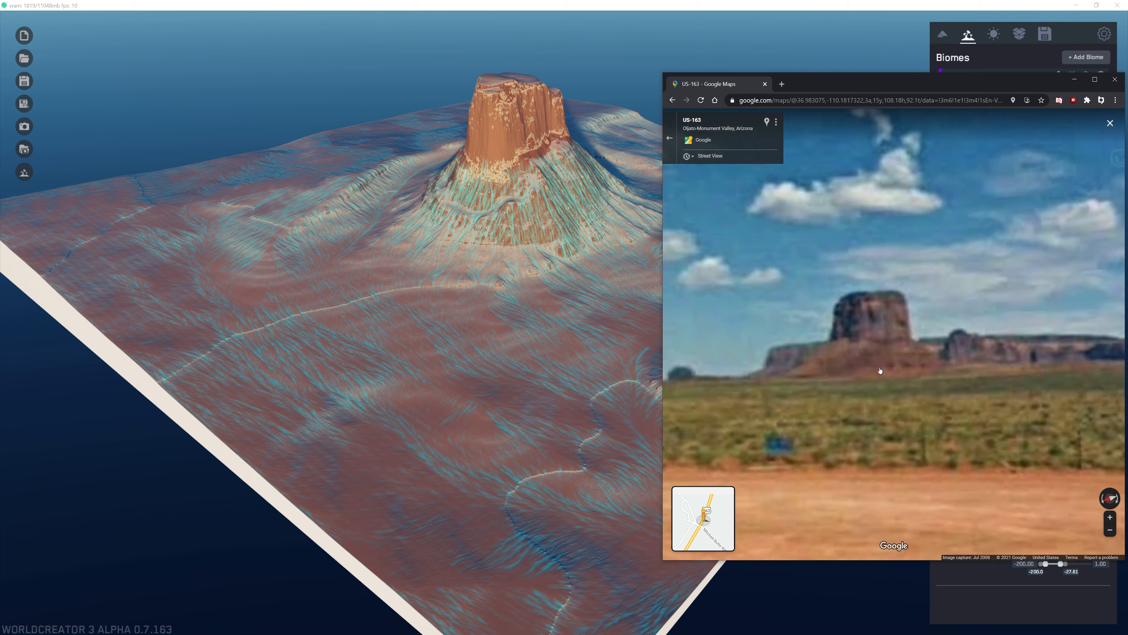
{"action": "left_click", "coordinate": [1116, 79]}
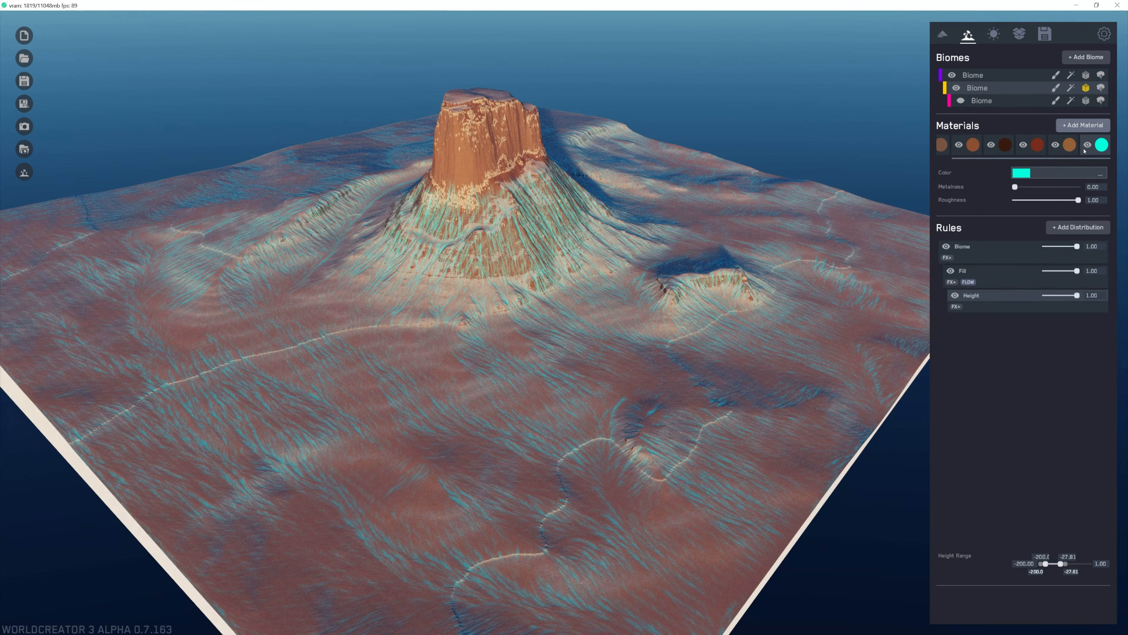
Hide the cyan flow material and add a new material, coloring it muted olive green.
{"action": "left_click", "coordinate": [1084, 125]}
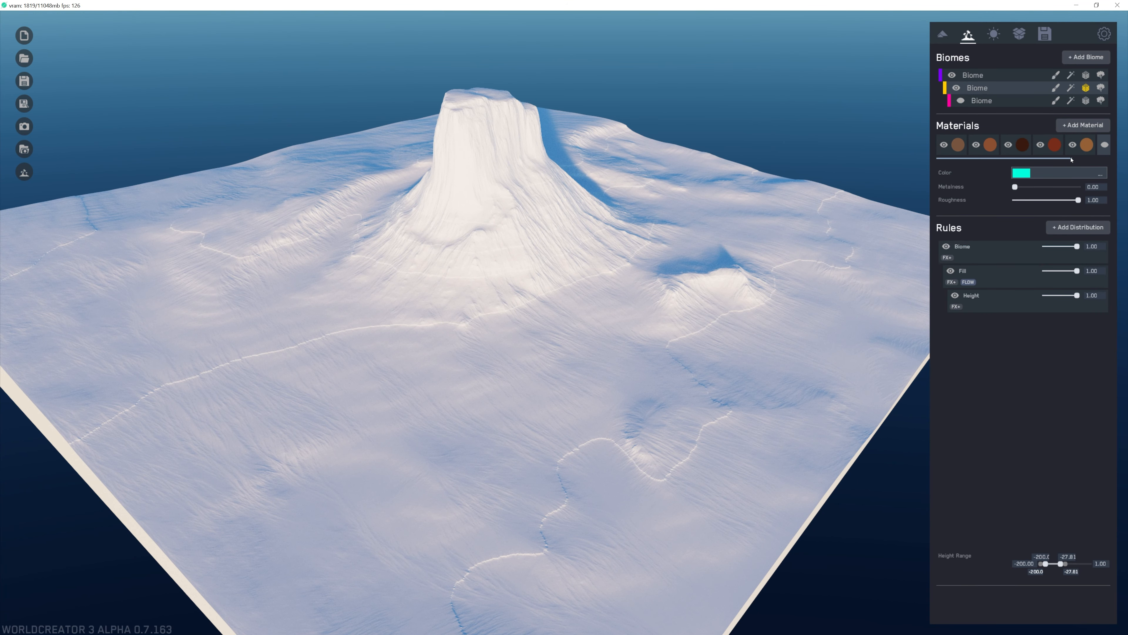
{"action": "left_click_drag", "start_coordinate": [1068, 158], "coordinate": [1106, 157]}
{"action": "left_click", "coordinate": [1102, 146]}
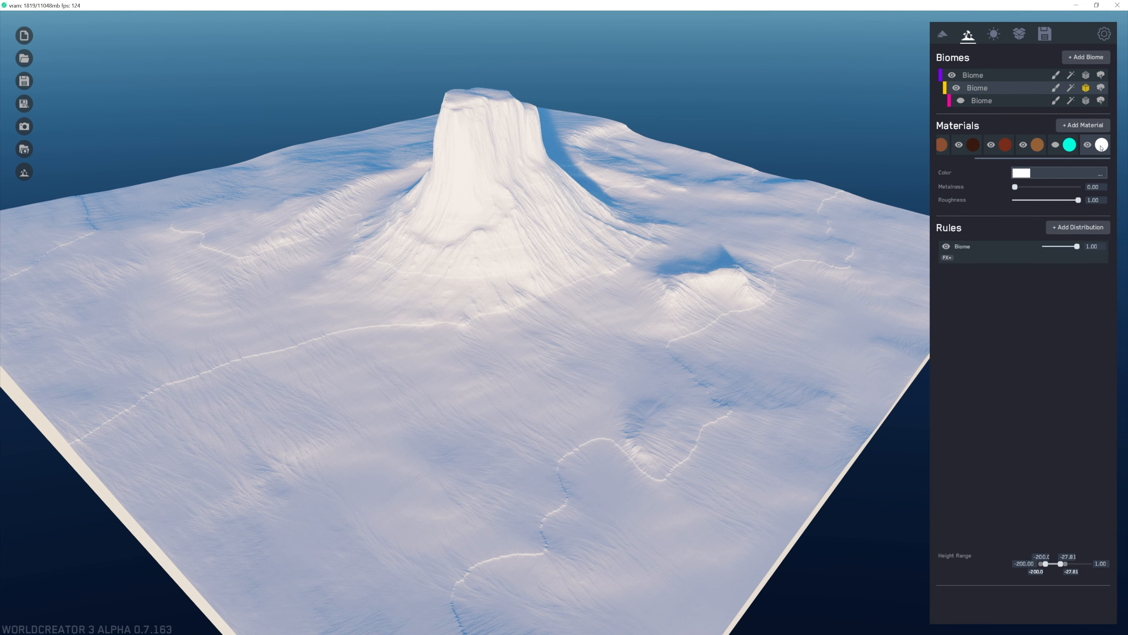
{"action": "left_click", "coordinate": [1038, 174]}
{"action": "left_click", "coordinate": [1047, 220]}
{"action": "left_click", "coordinate": [1093, 214]}
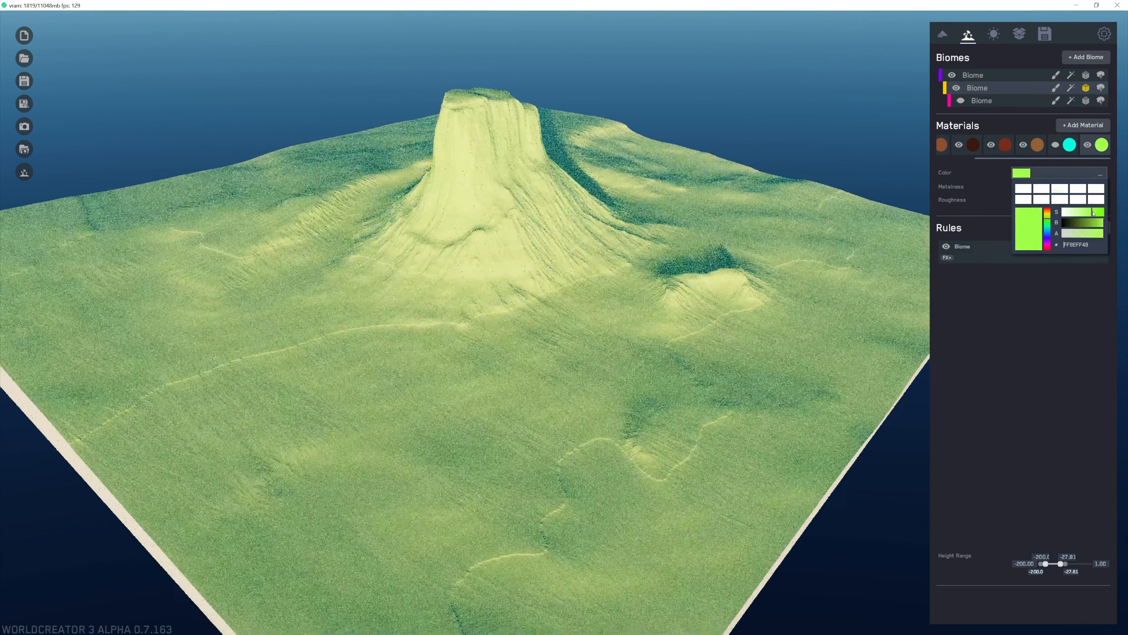
{"action": "left_click_drag", "start_coordinate": [1093, 212], "coordinate": [1082, 224]}
{"action": "left_click", "coordinate": [1089, 223]}
{"action": "left_click", "coordinate": [1050, 217]}
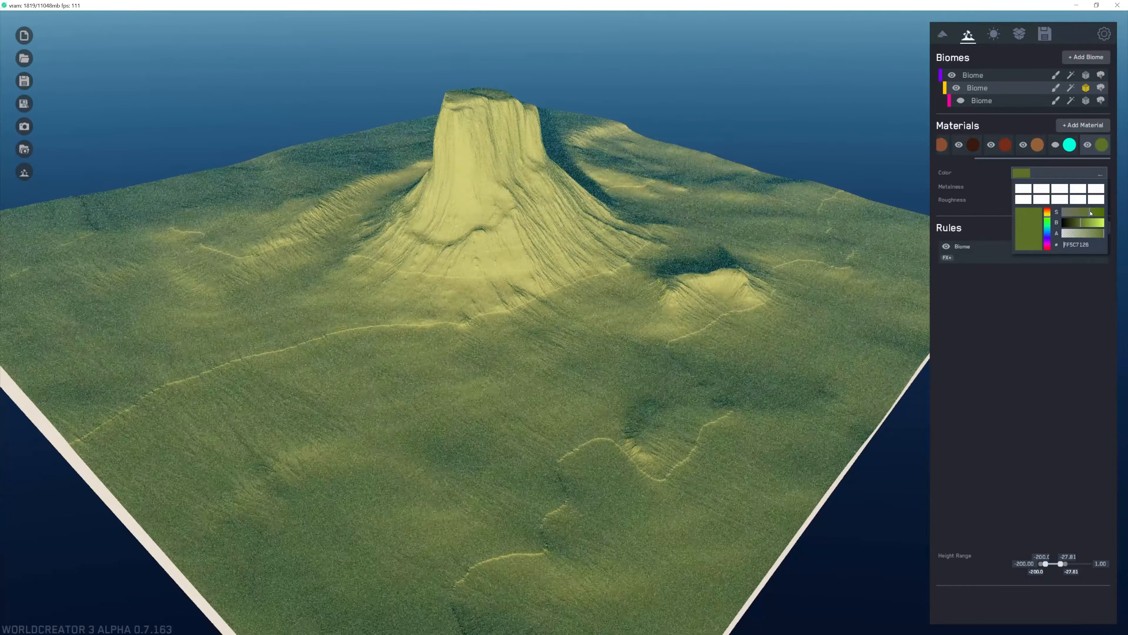
{"action": "left_click", "coordinate": [1038, 365]}
Add a Slope distribution to the olive green material's Biome rule and set its Slope Range from 0 to 28.51.
{"action": "left_click", "coordinate": [1053, 257]}
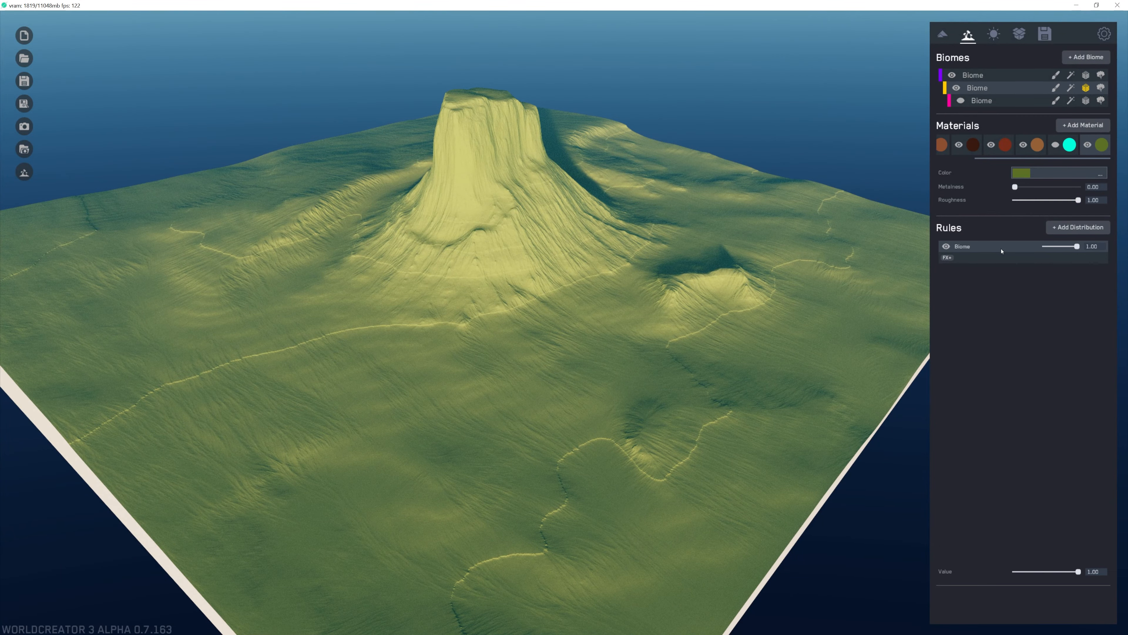
{"action": "left_click", "coordinate": [1078, 227]}
{"action": "left_click", "coordinate": [1069, 349]}
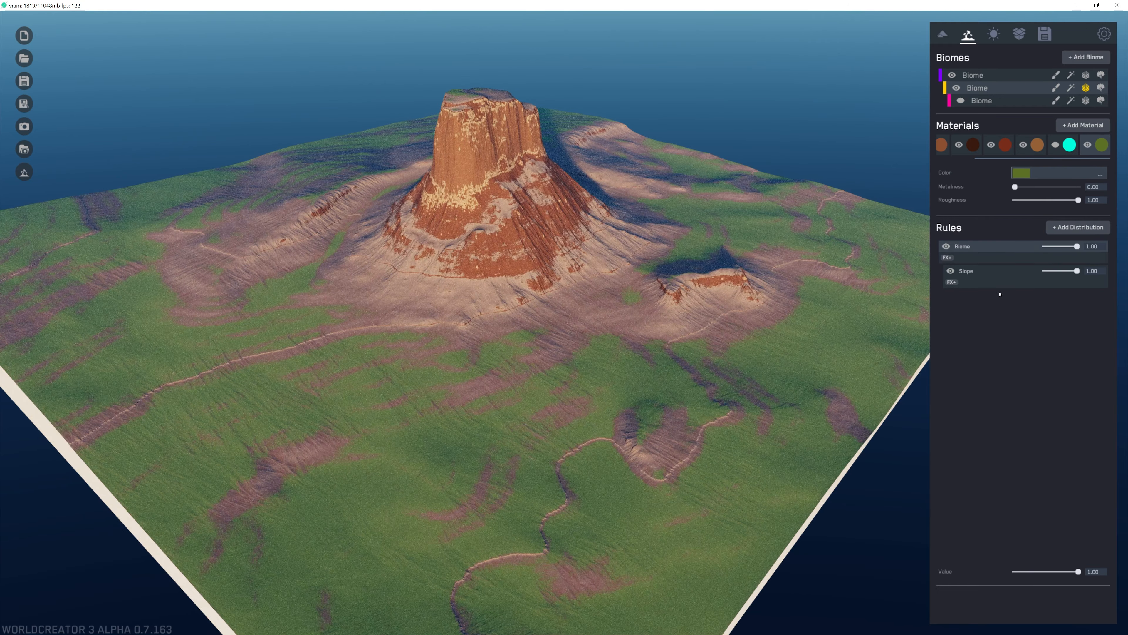
{"action": "left_click_drag", "start_coordinate": [1066, 569], "coordinate": [1056, 564]}
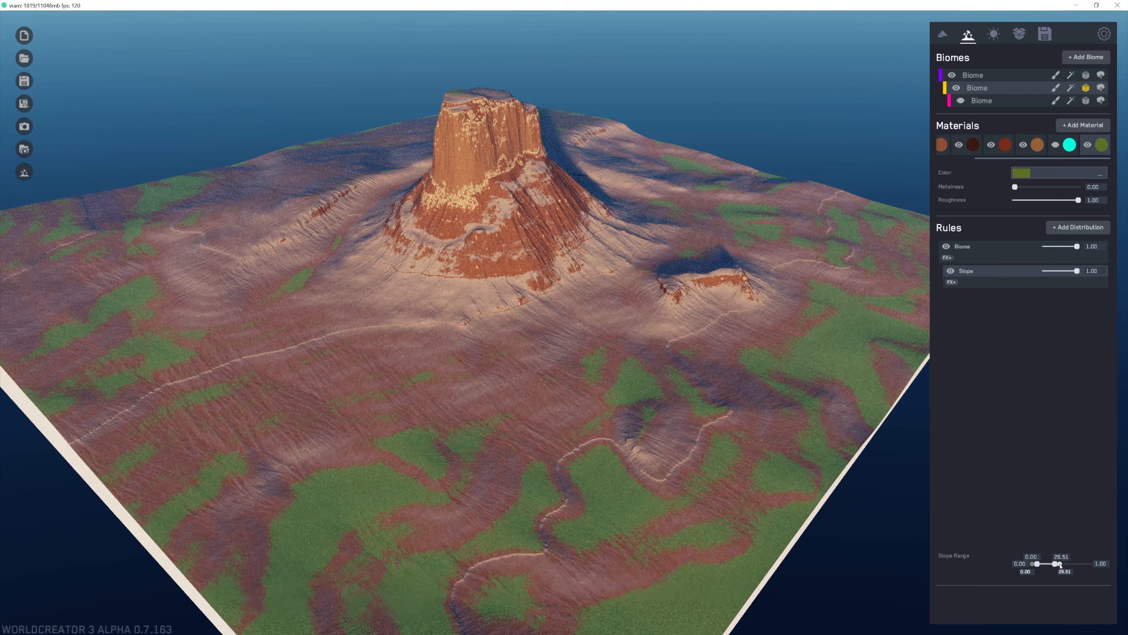
Try a Voronoi effect on the olive green material's Slope rule.
{"action": "left_click", "coordinate": [951, 283]}
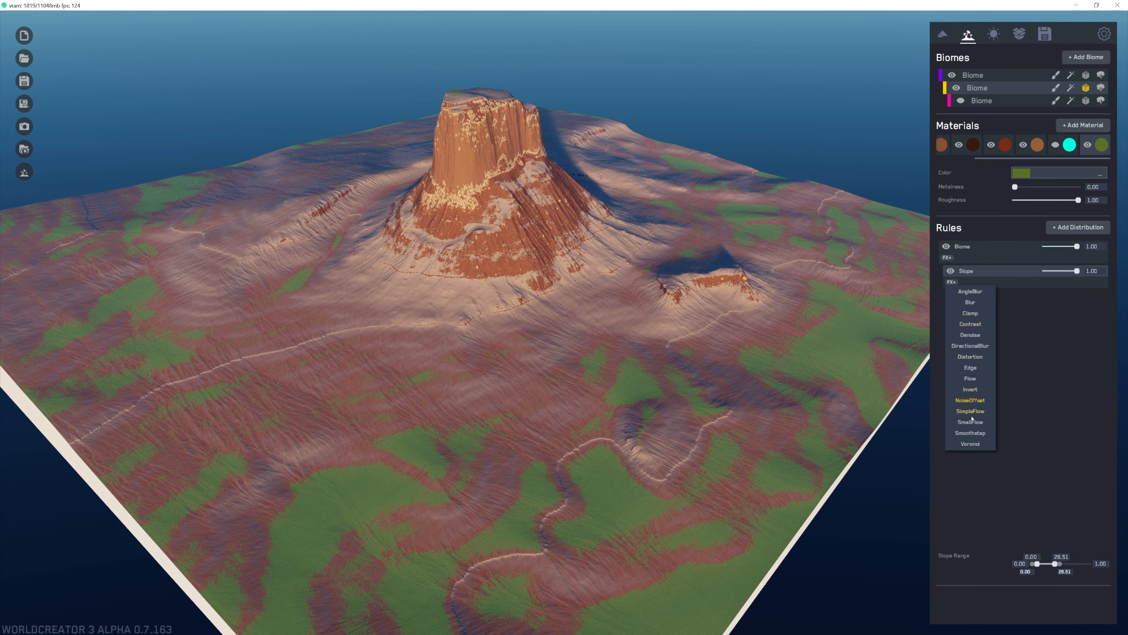
{"action": "left_click", "coordinate": [971, 444]}
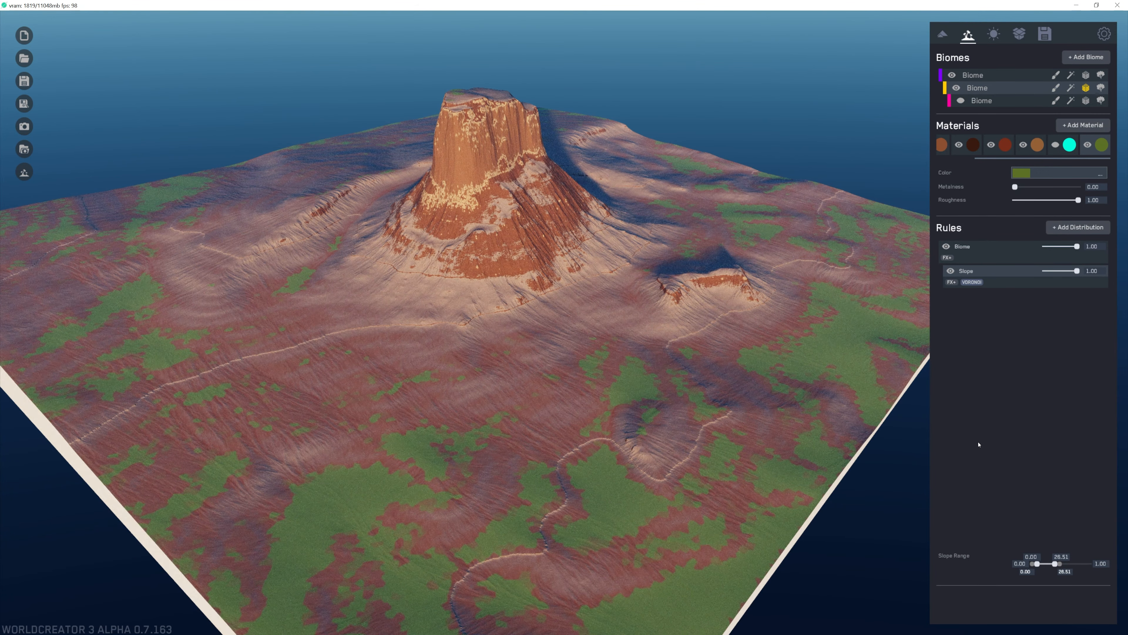
{"action": "left_click", "coordinate": [972, 283]}
Apply a Distortion effect to the Slope rule and set its Distortion to 0.15.
{"action": "left_click", "coordinate": [951, 283]}
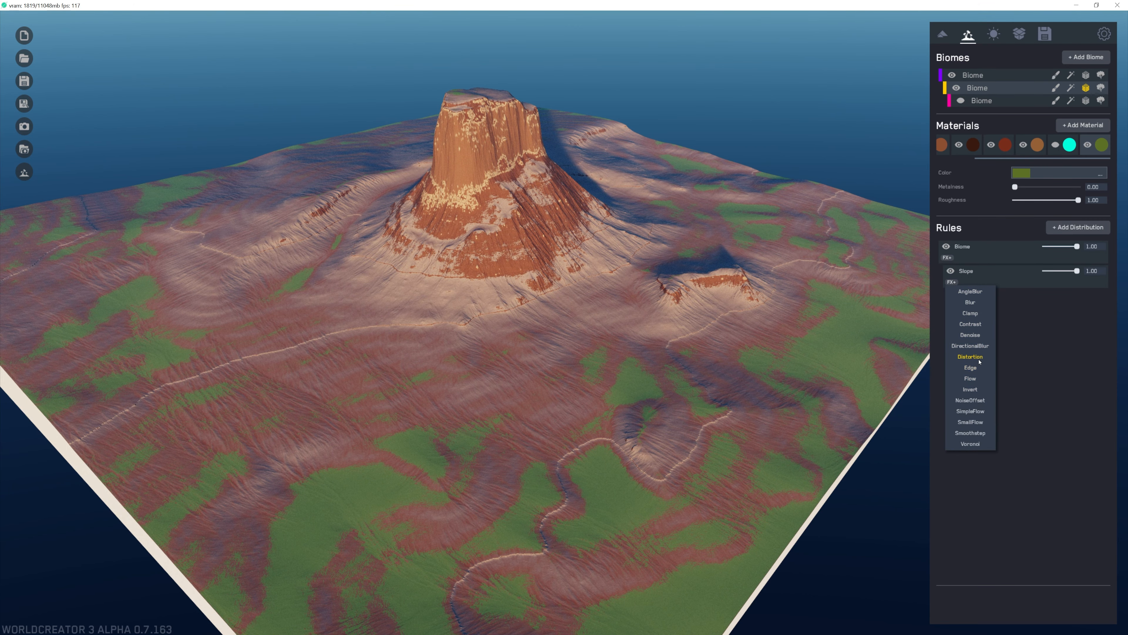
{"action": "left_click", "coordinate": [971, 357]}
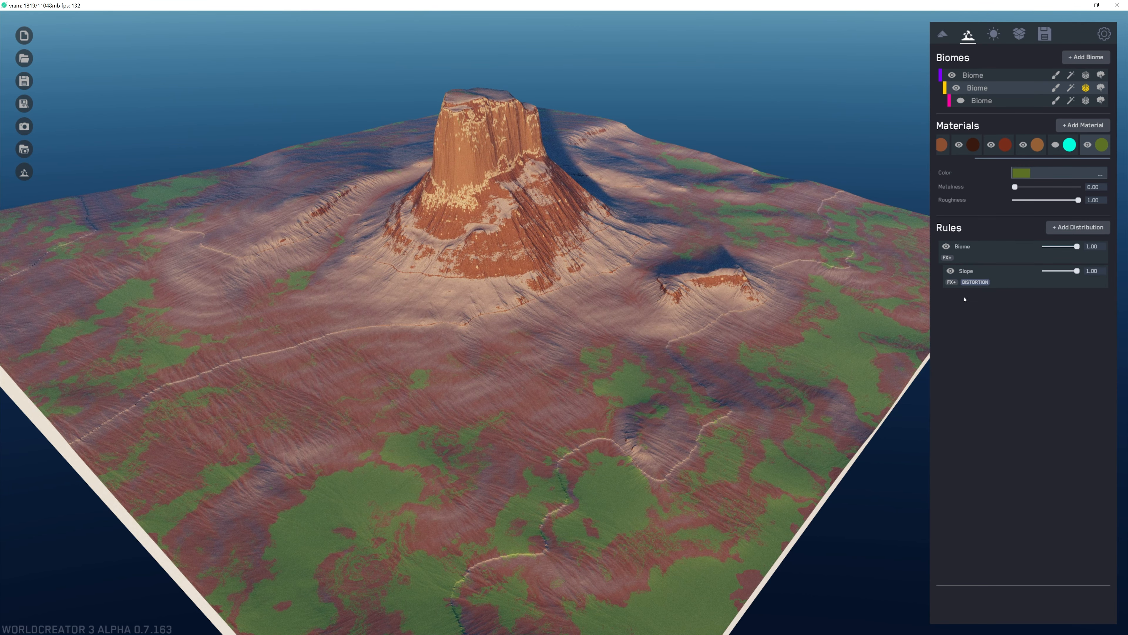
{"action": "left_click", "coordinate": [974, 283]}
{"action": "left_click_drag", "start_coordinate": [1033, 519], "coordinate": [1025, 520]}
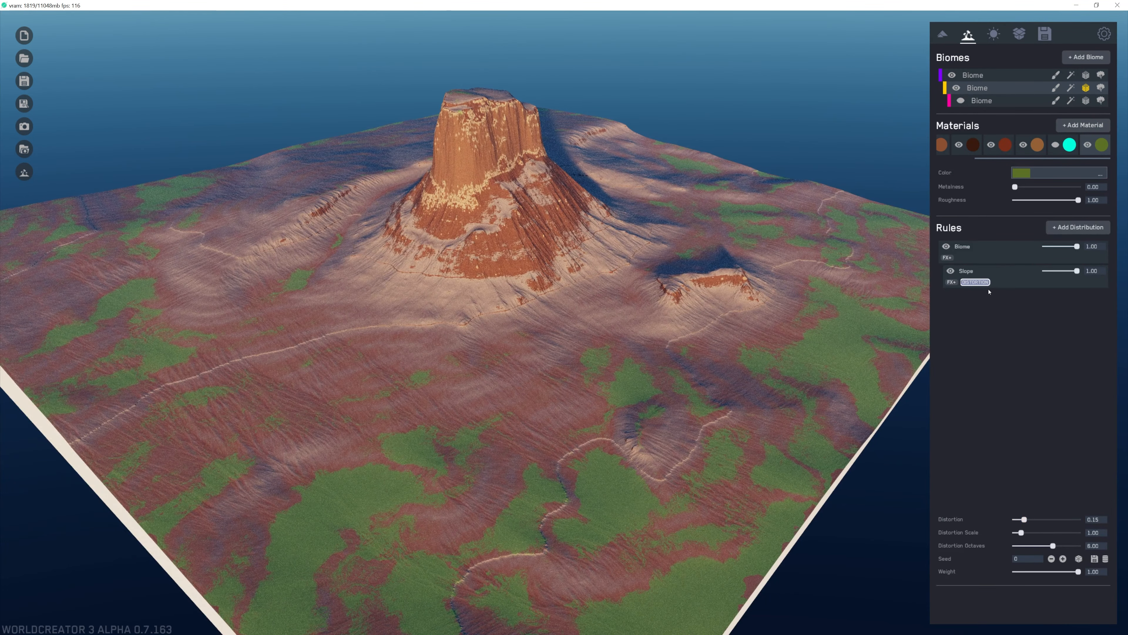
{"action": "left_click", "coordinate": [997, 279]}
Shift the hue of the olive green material toward a yellowish brown.
{"action": "left_click", "coordinate": [1073, 173]}
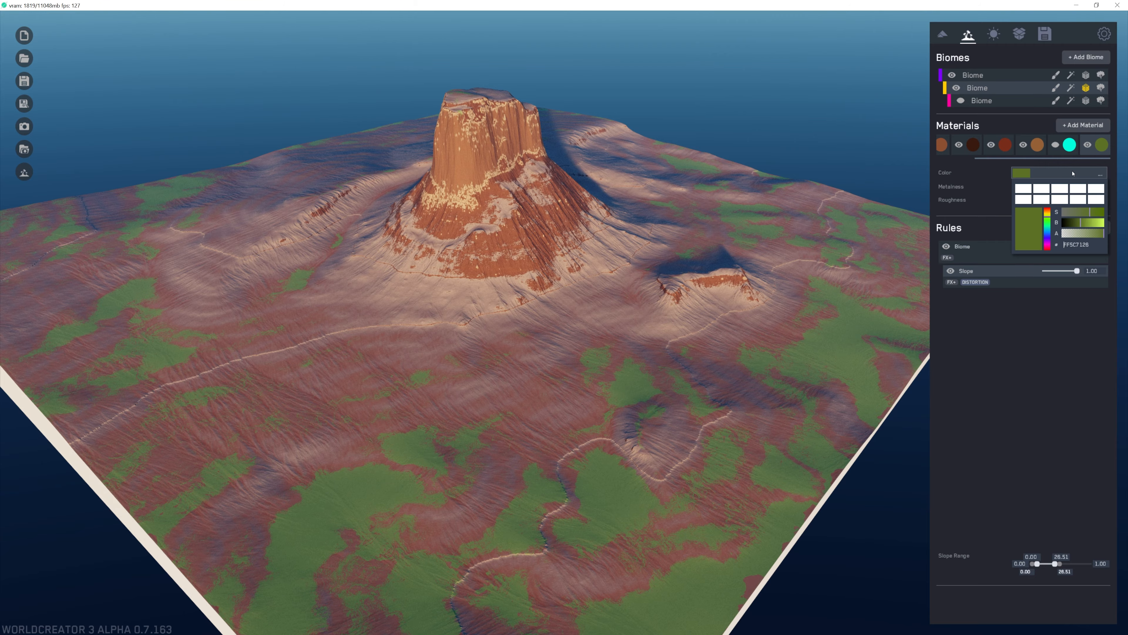
{"action": "left_click_drag", "start_coordinate": [1047, 218], "coordinate": [1049, 215]}
{"action": "right_click_drag", "start_coordinate": [637, 218], "coordinate": [776, 319]}
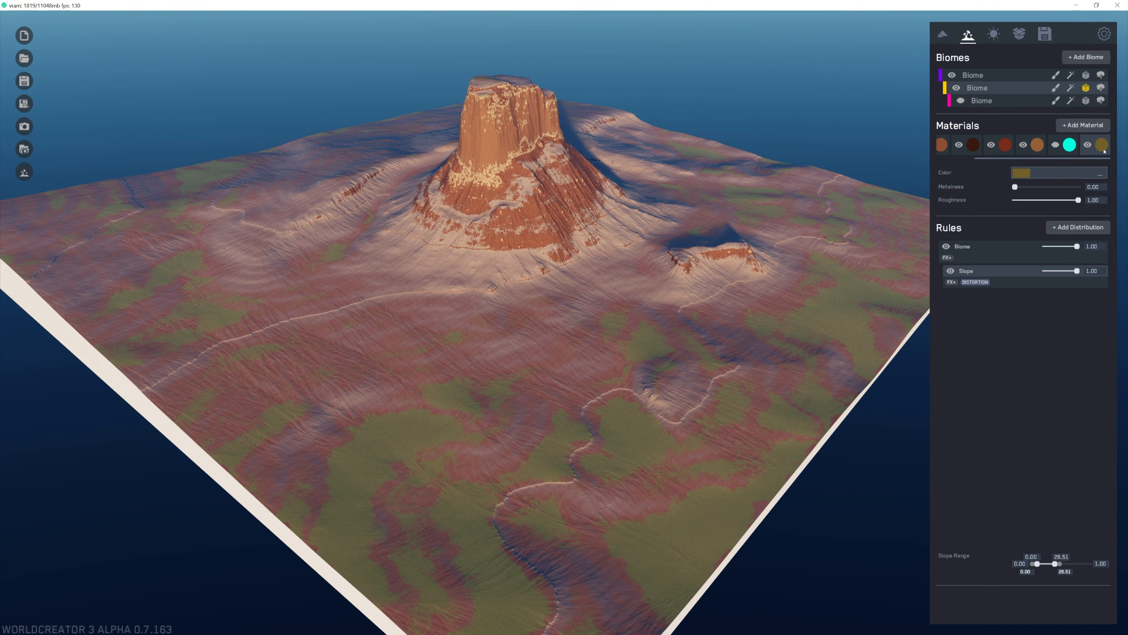
Place the cyan flow material after the yellowish-brown material in the material order and make it visible again.
{"action": "scroll", "coordinate": [1066, 146], "scroll_direction": "up", "scroll_amount": 1}
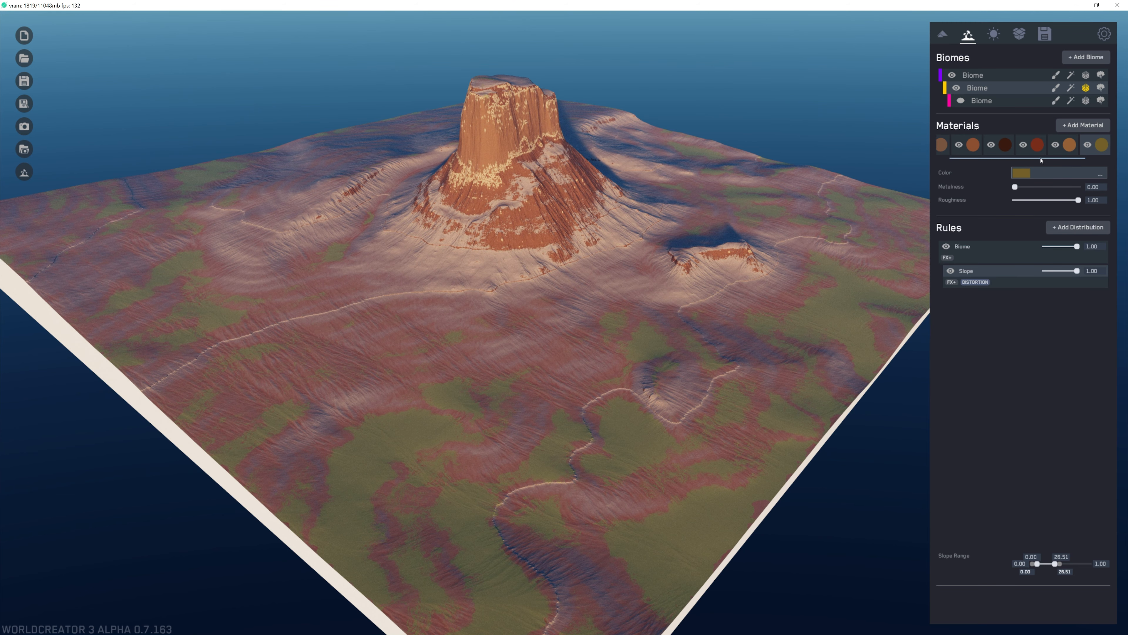
{"action": "scroll", "coordinate": [1097, 147], "scroll_direction": "down", "scroll_amount": 1}
{"action": "left_click", "coordinate": [1103, 145]}
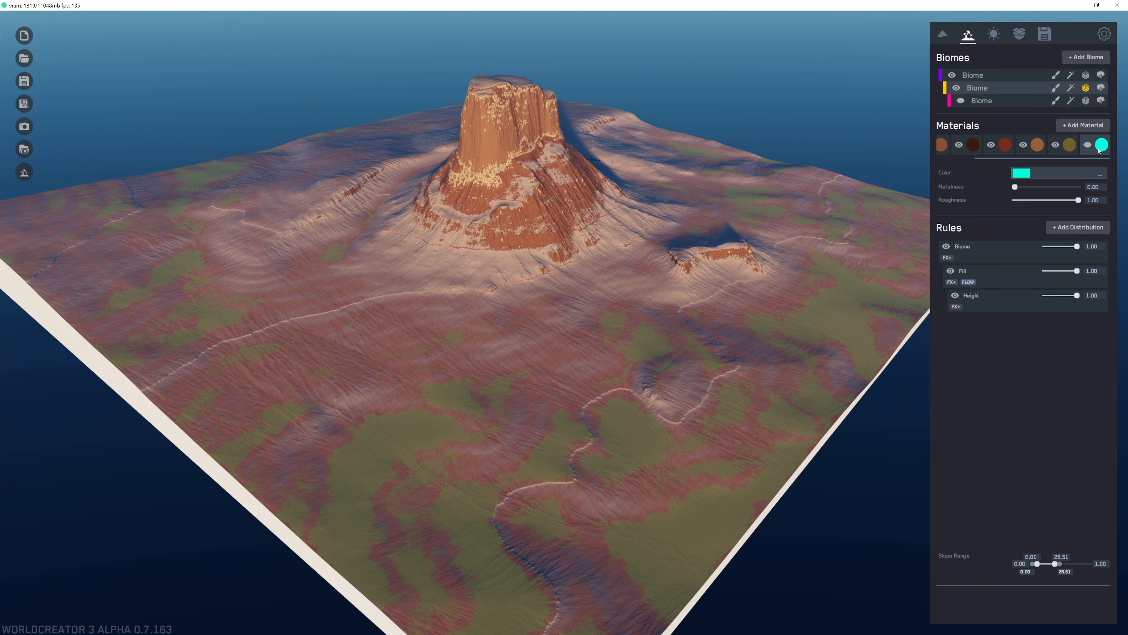
{"action": "left_click", "coordinate": [1088, 145]}
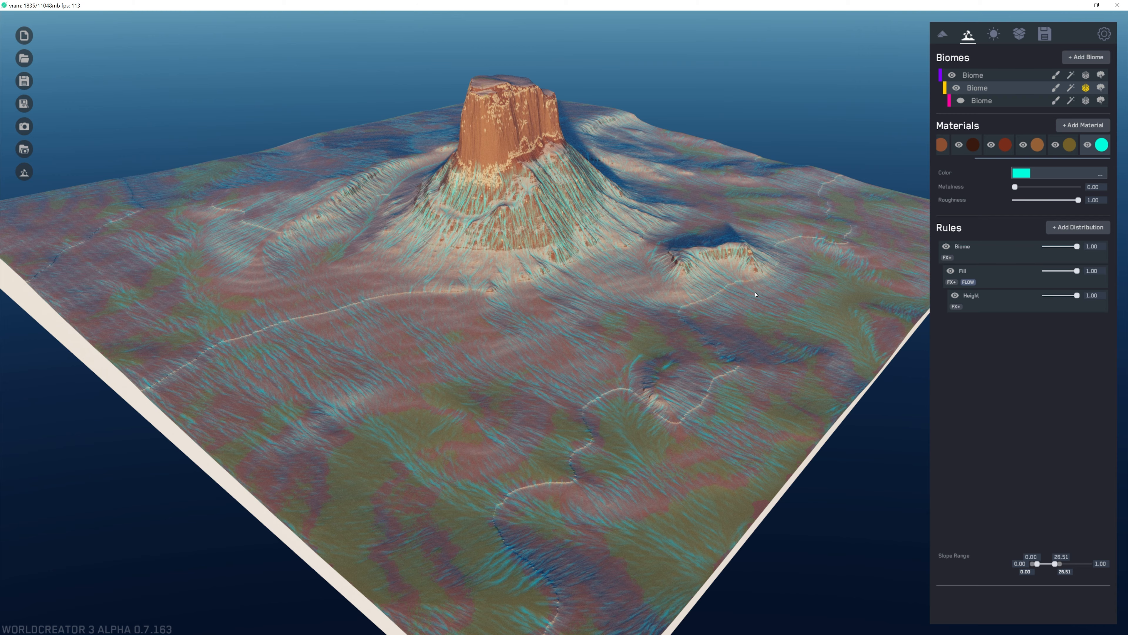
{"action": "right_click_drag", "start_coordinate": [756, 294], "coordinate": [777, 208]}
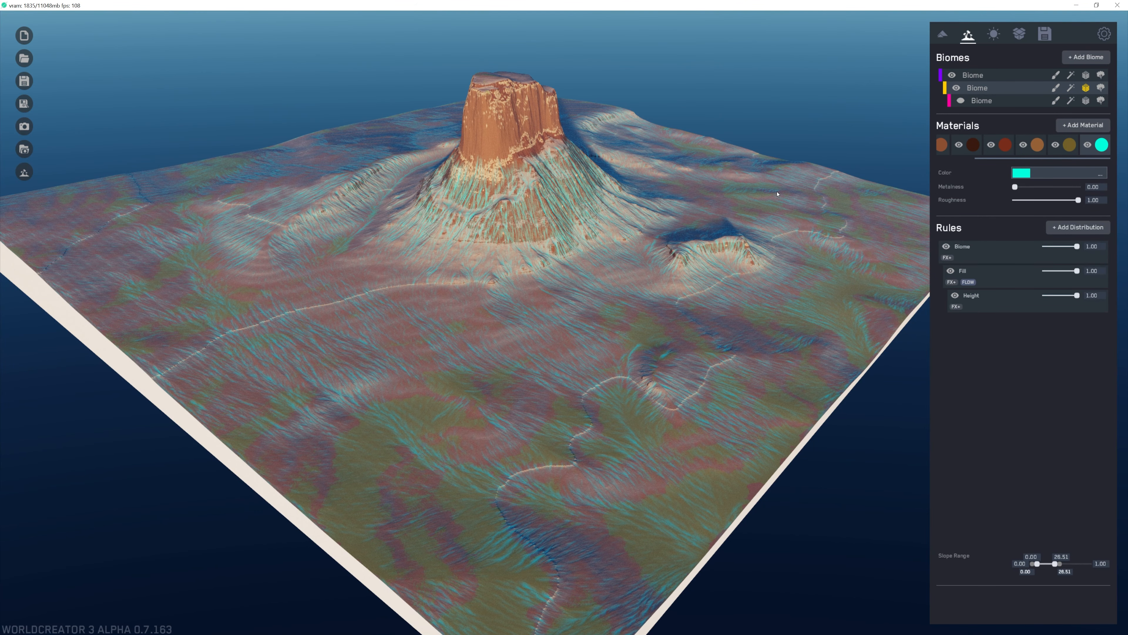